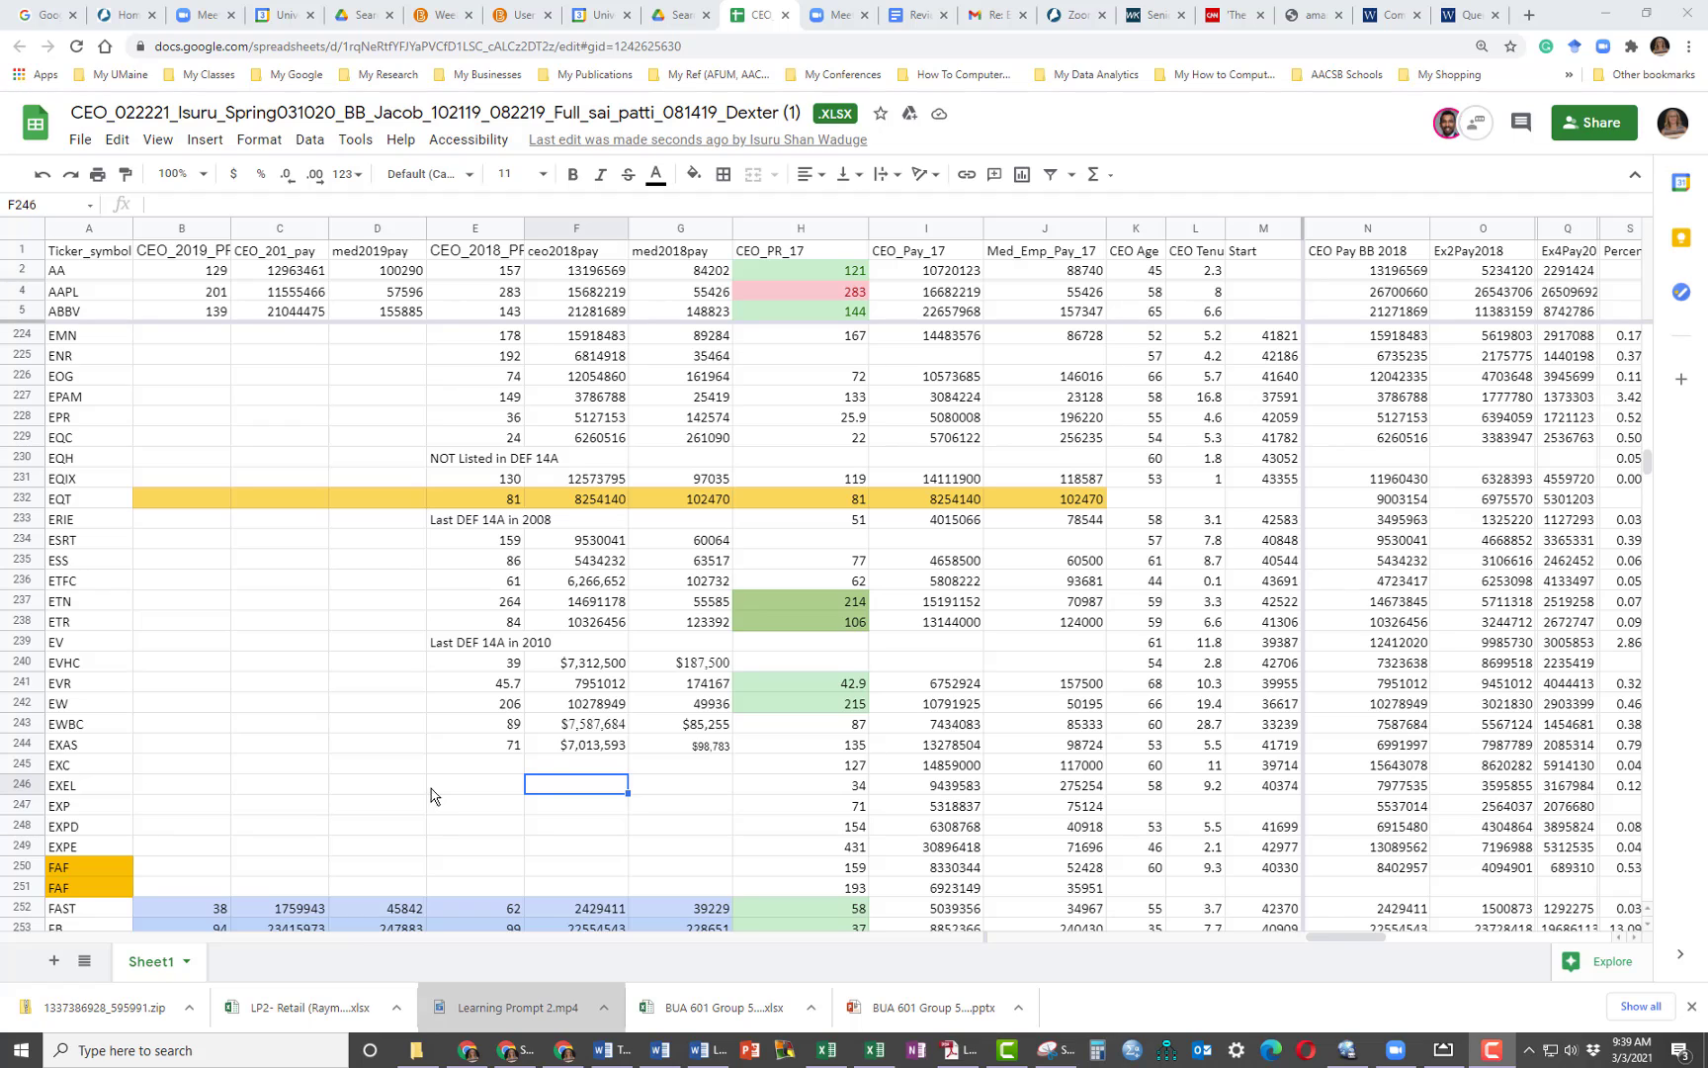
# Select the EXC ticker, switch to the blank browser window, and open EDGAR's Company Search page through a search for SEC Edgar.
pyautogui.click(61, 765)
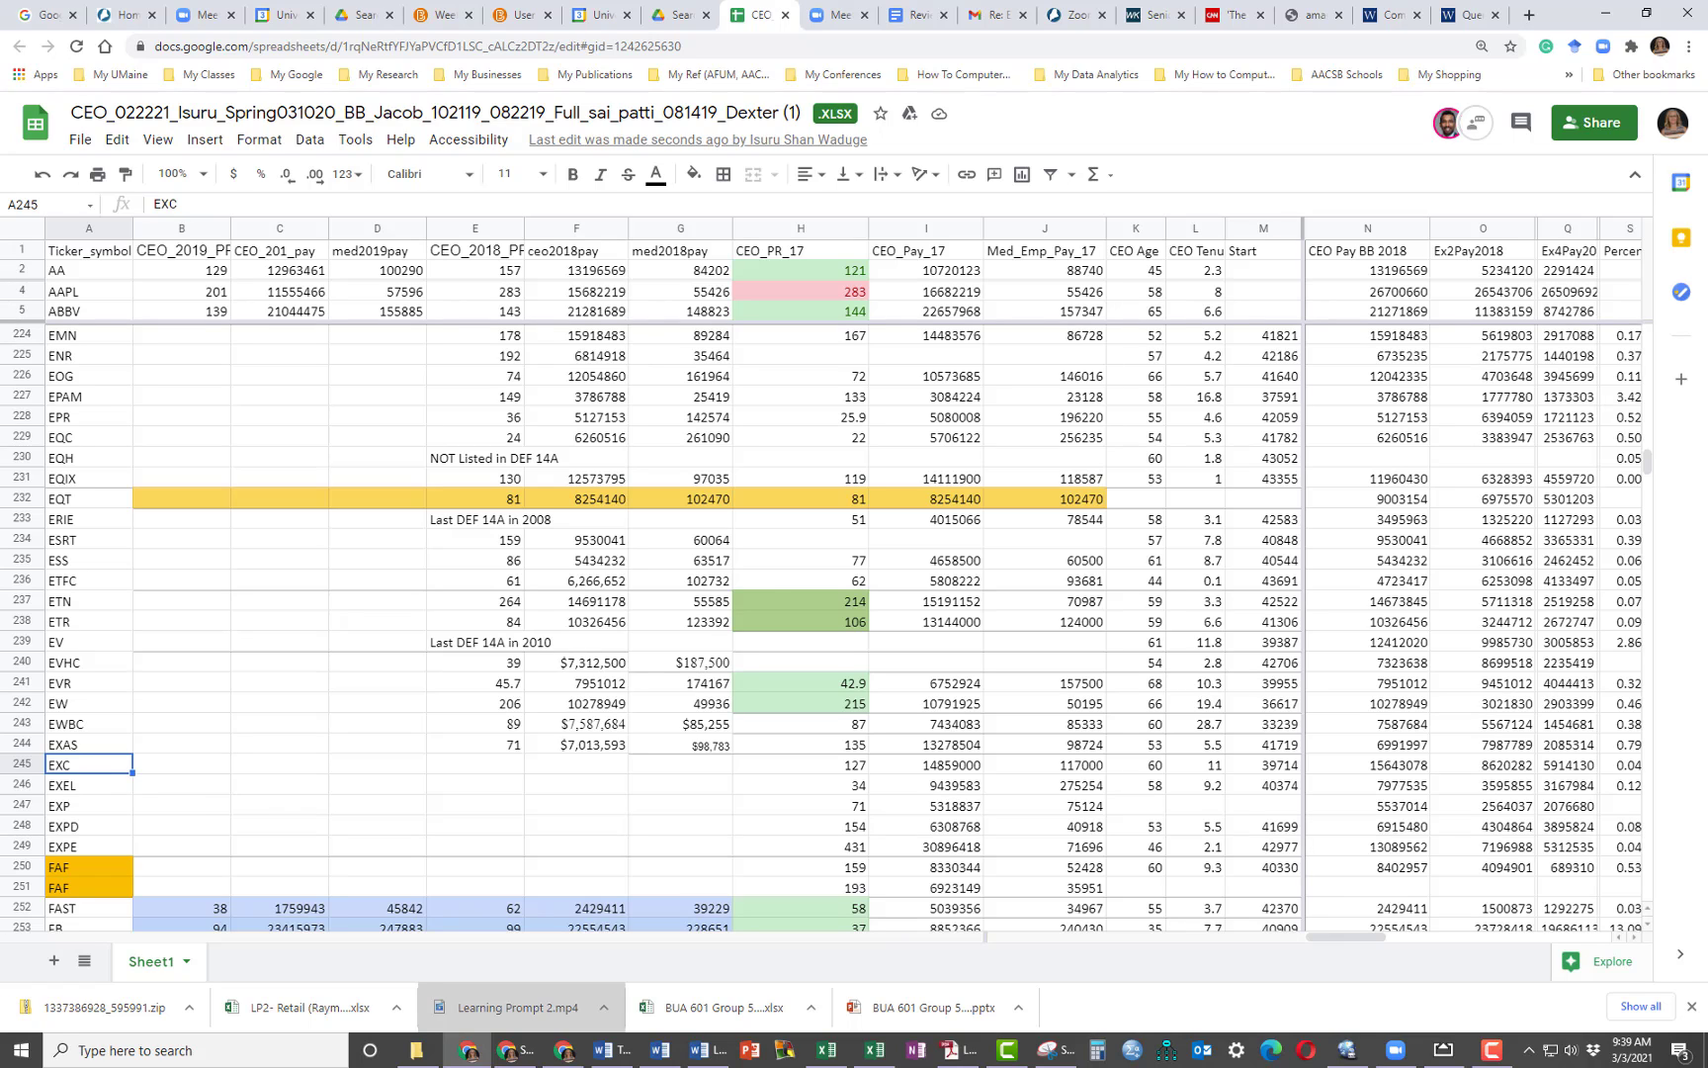
pyautogui.moveTo(1707, 282); pyautogui.dragTo(716, 206)
pyautogui.click(666, 557)
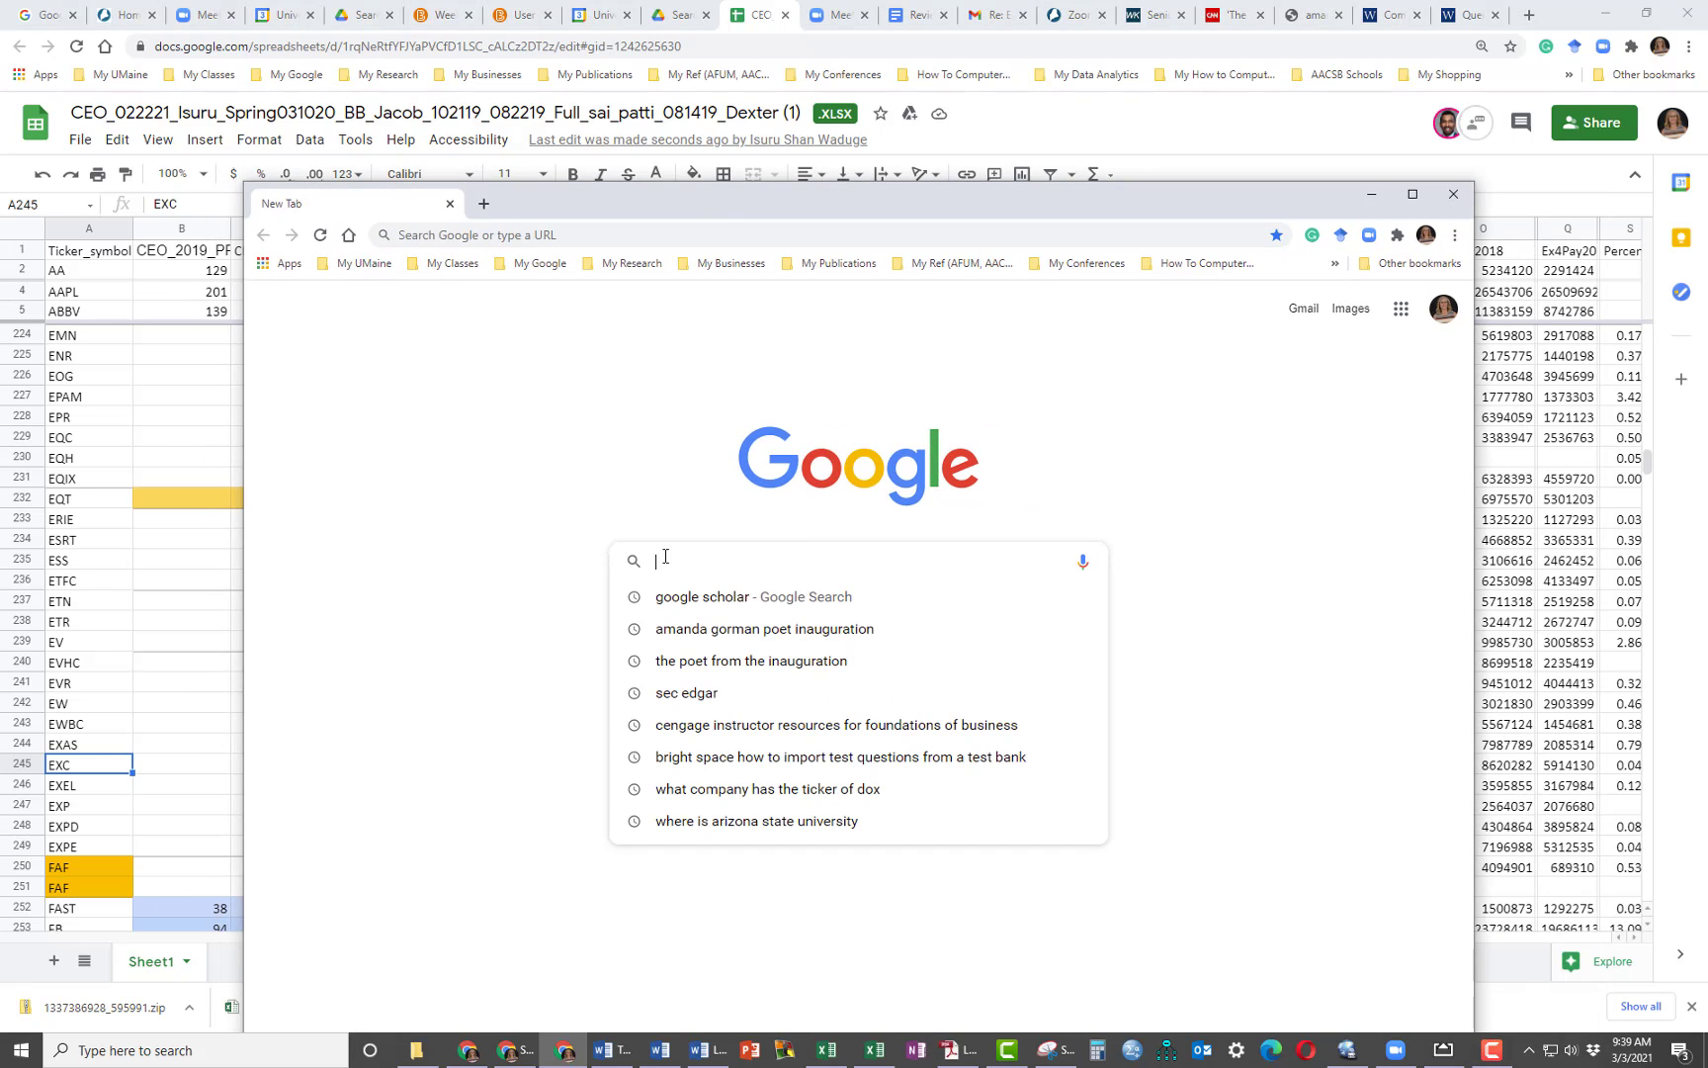
pyautogui.write('SEC')
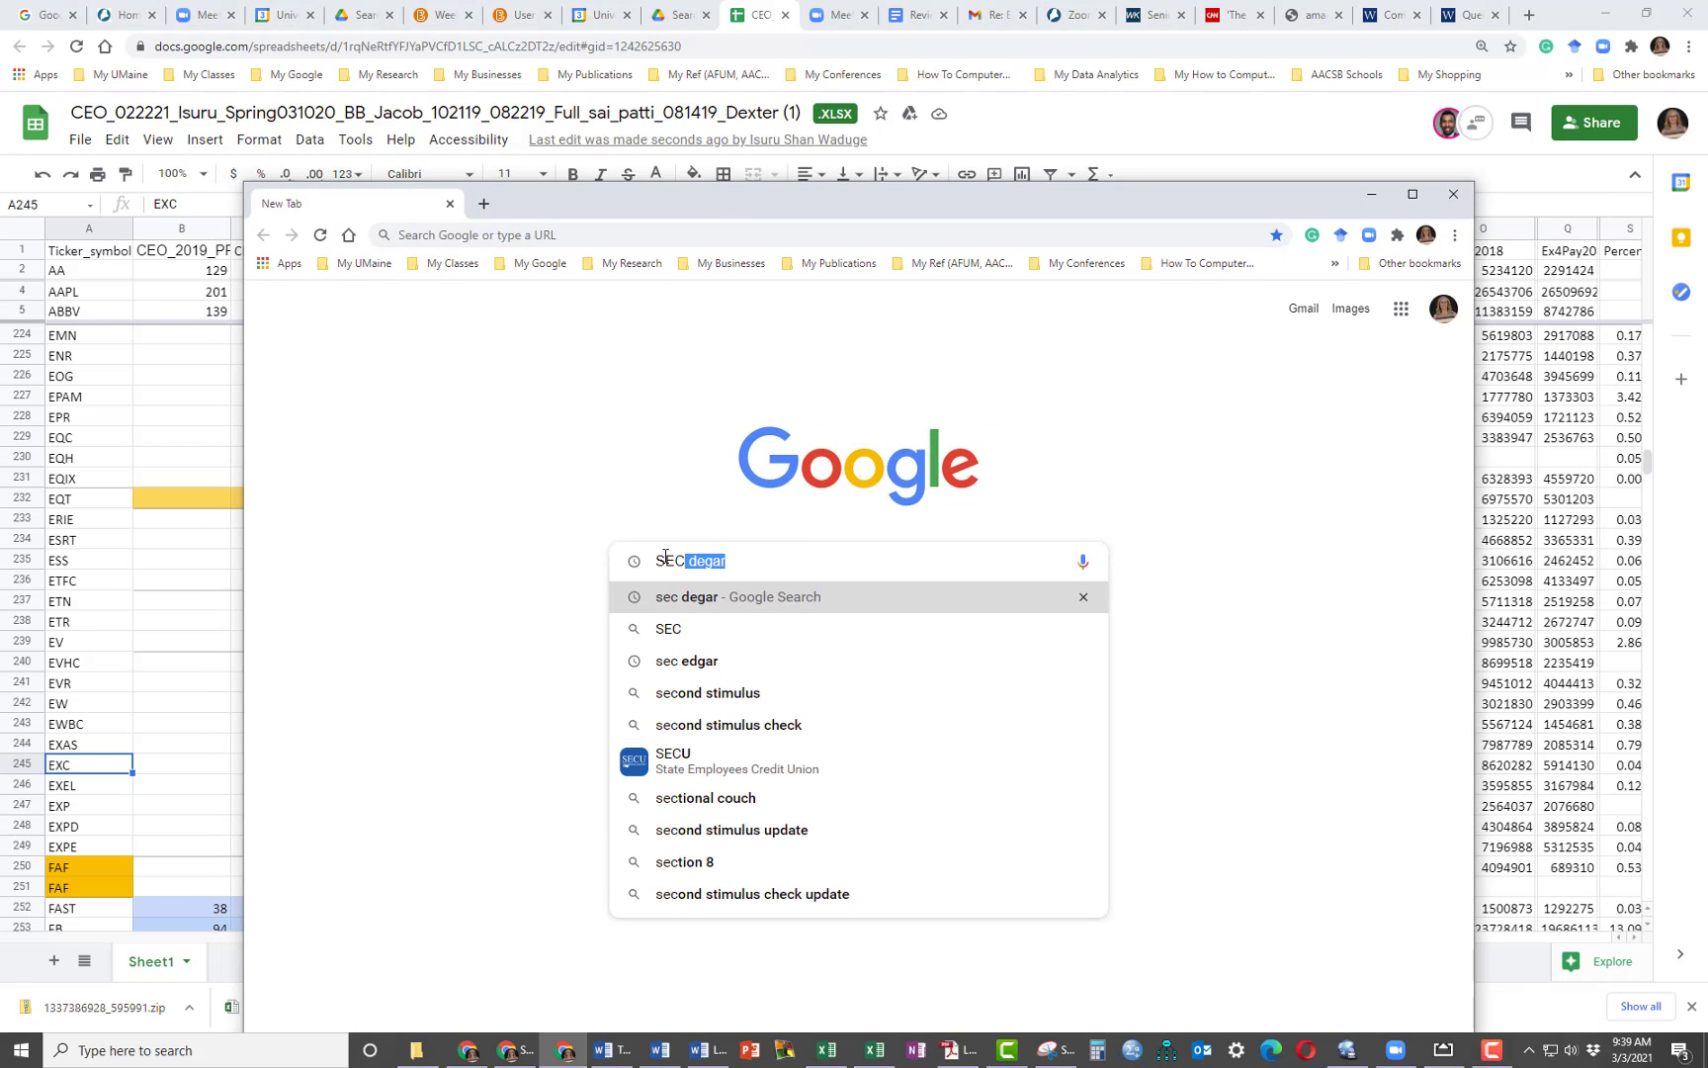
pyautogui.write(' Edgar')
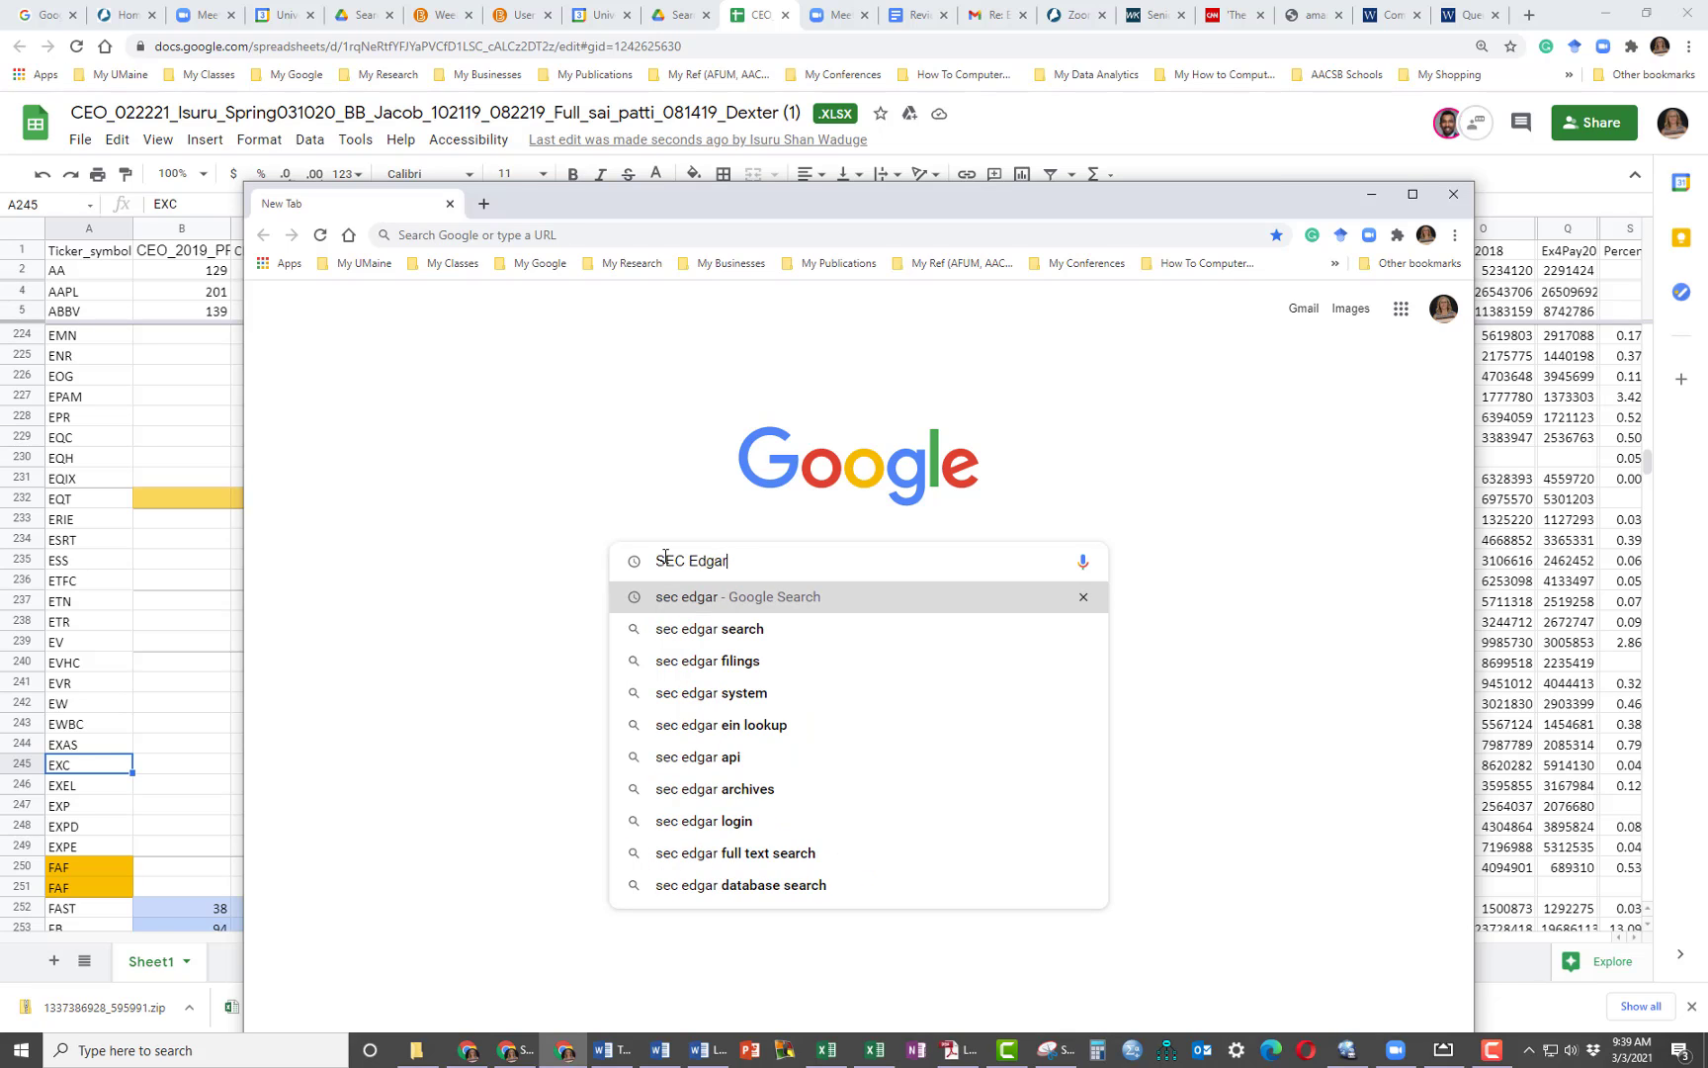
pyautogui.press('Return')
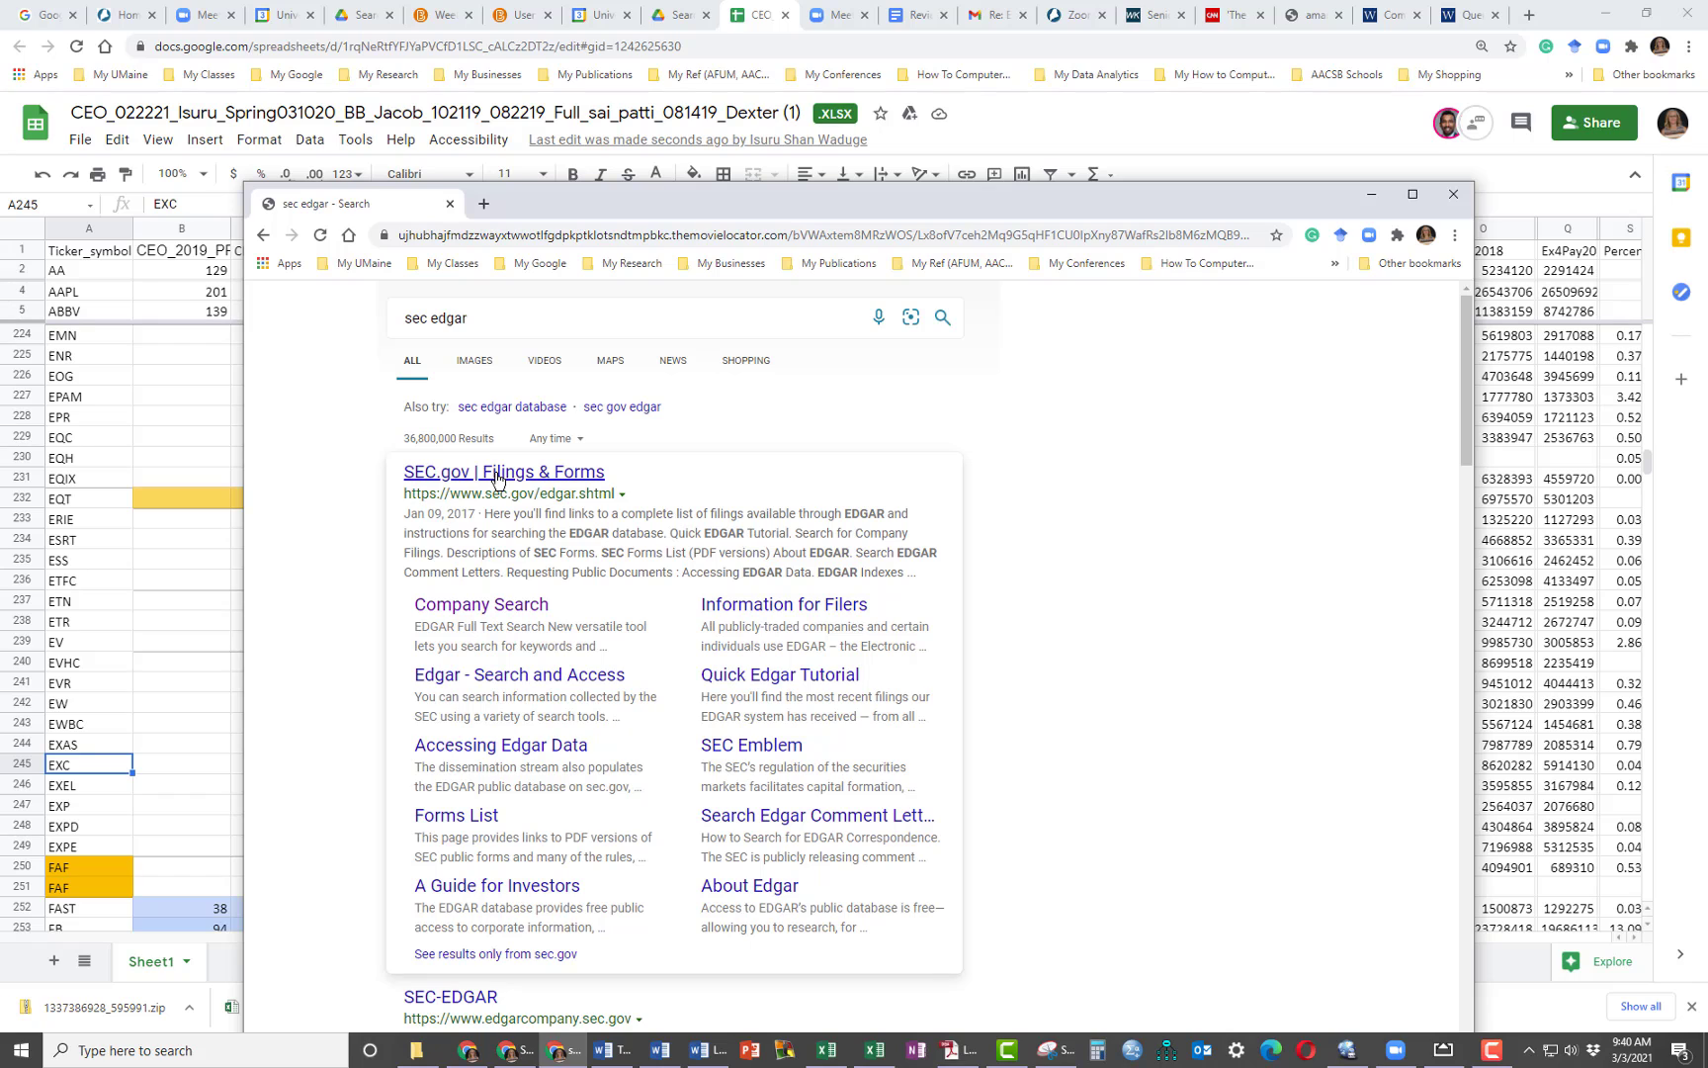
pyautogui.click(481, 605)
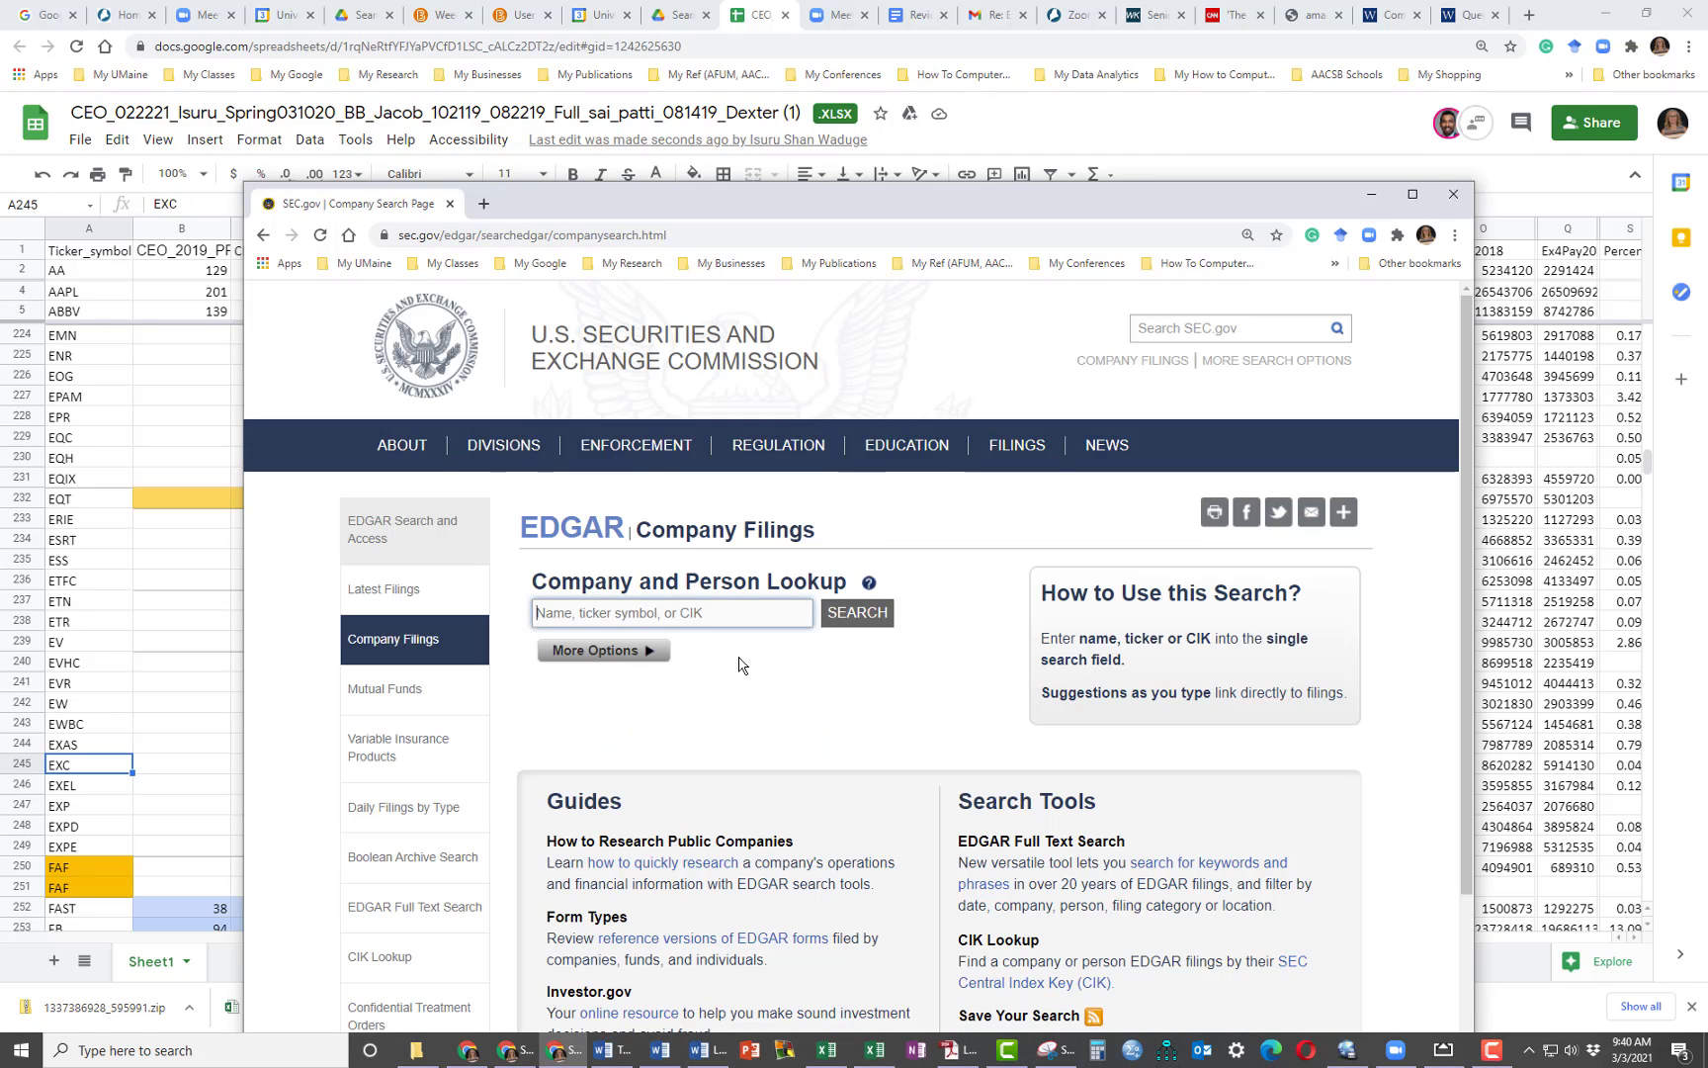
# Look up the ticker EXC in EDGAR's company lookup and open Exelon Corp's filings.
pyautogui.click(536, 611)
pyautogui.write('EX')
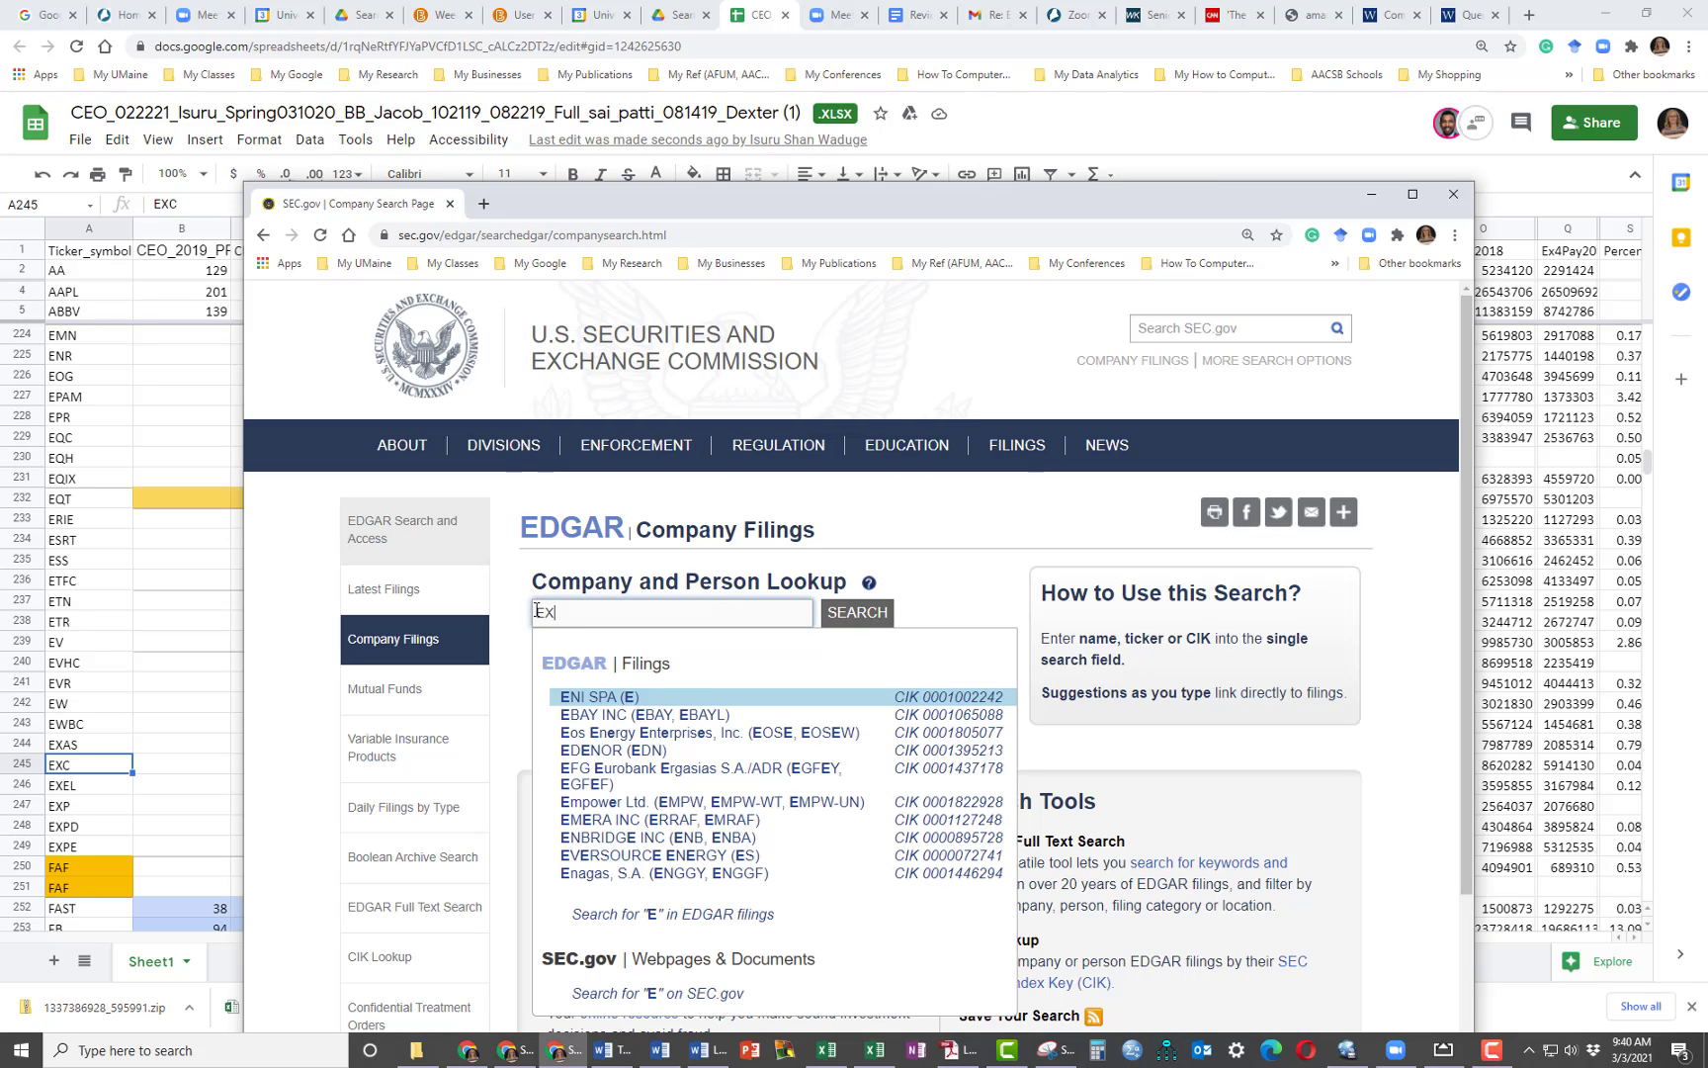
pyautogui.write('C')
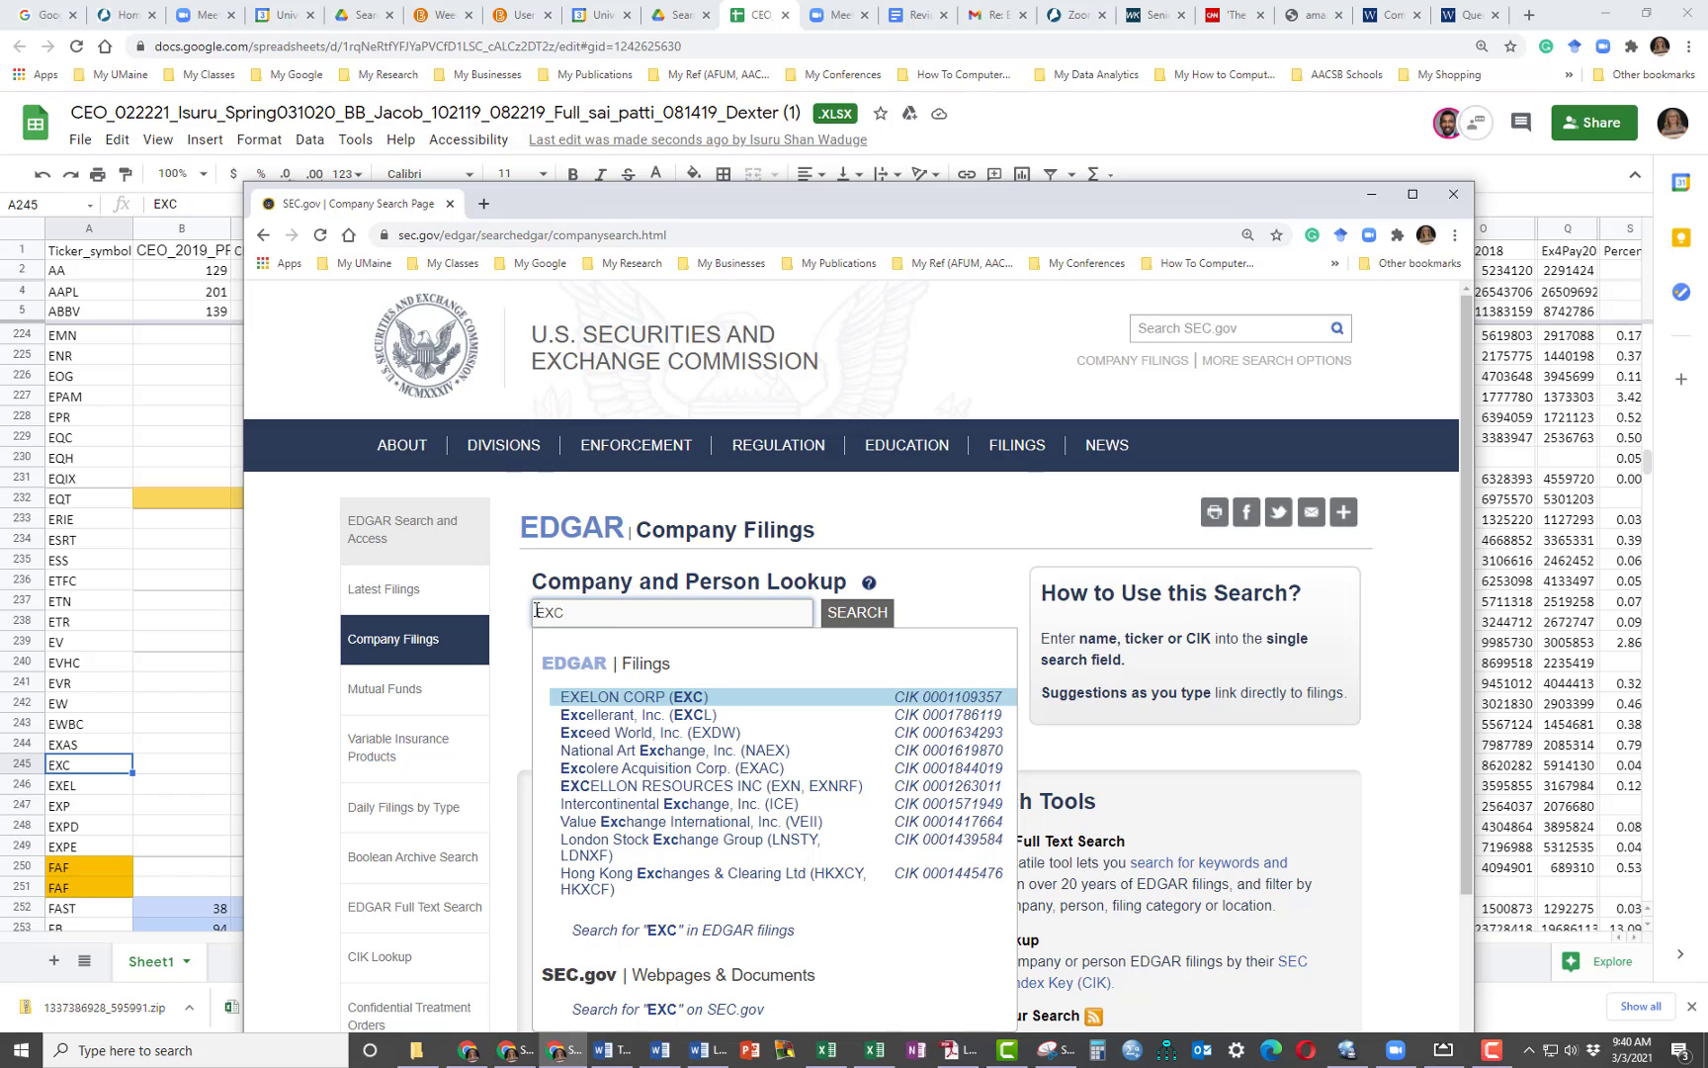
pyautogui.click(662, 698)
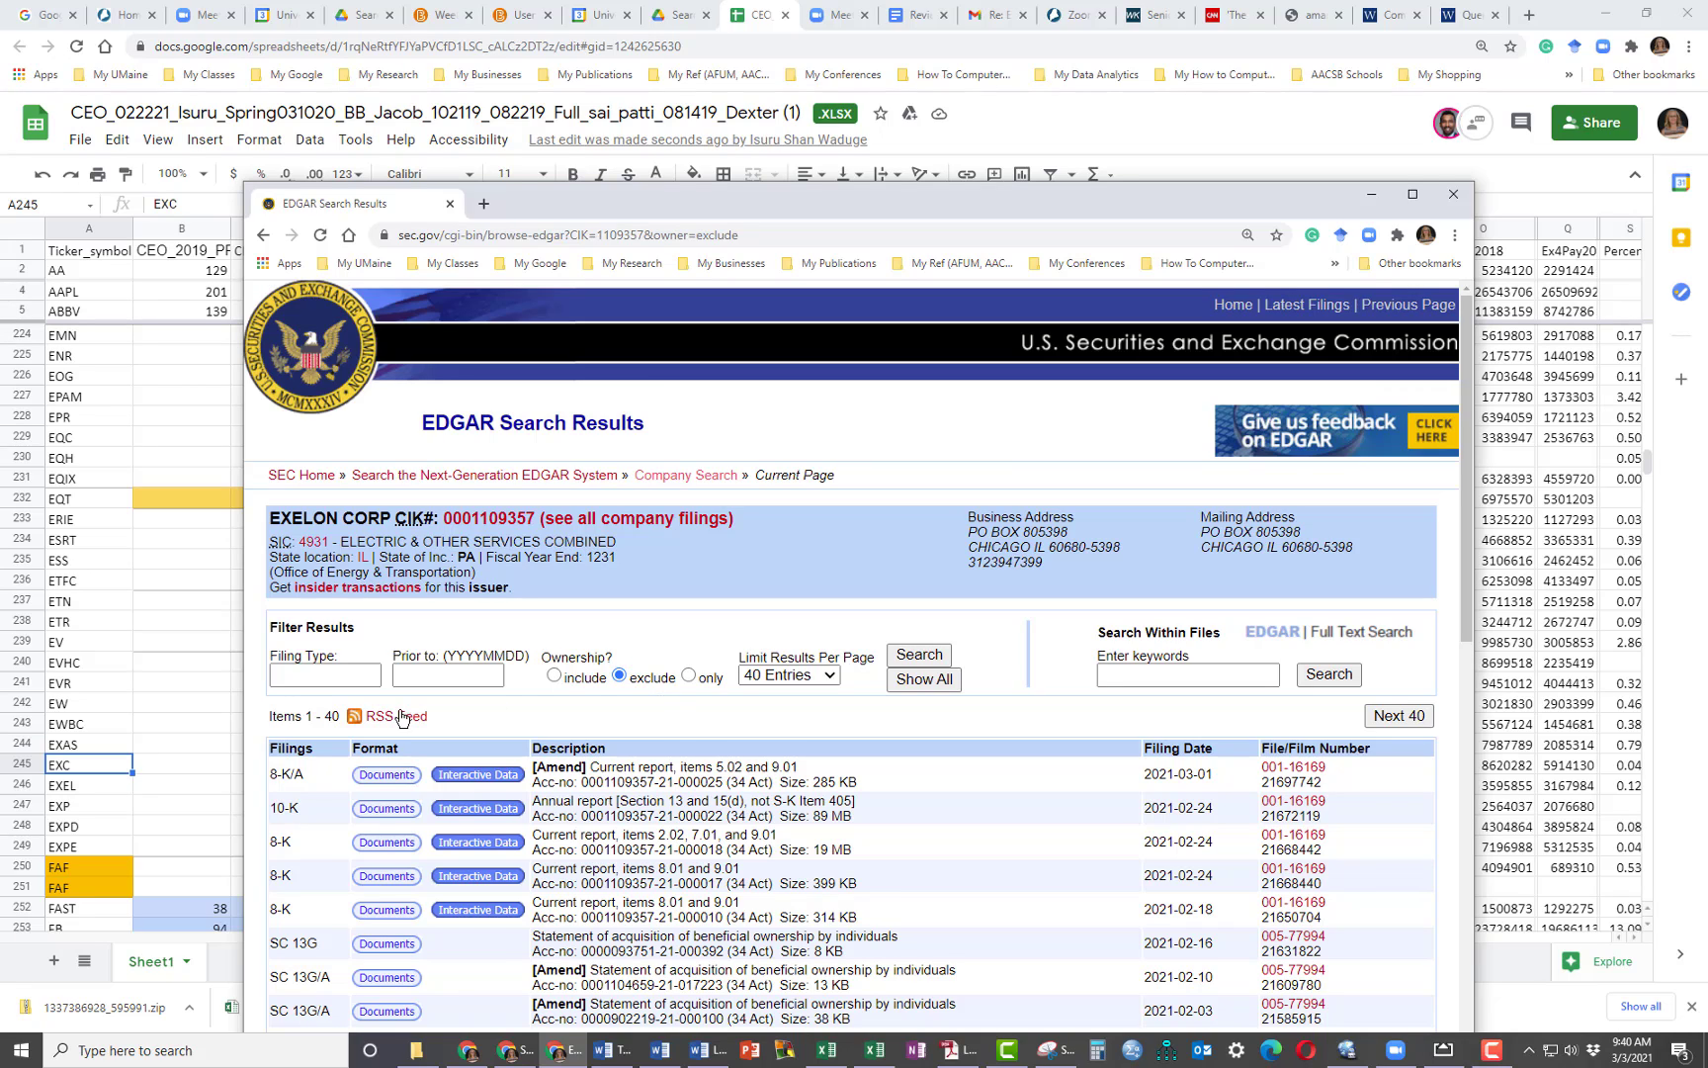
# Filter Exelon's filings by type DEF 14A and open the htm proxy statement of the filing dated 2019-03-20.
pyautogui.click(315, 677)
pyautogui.write('DEF 14A')
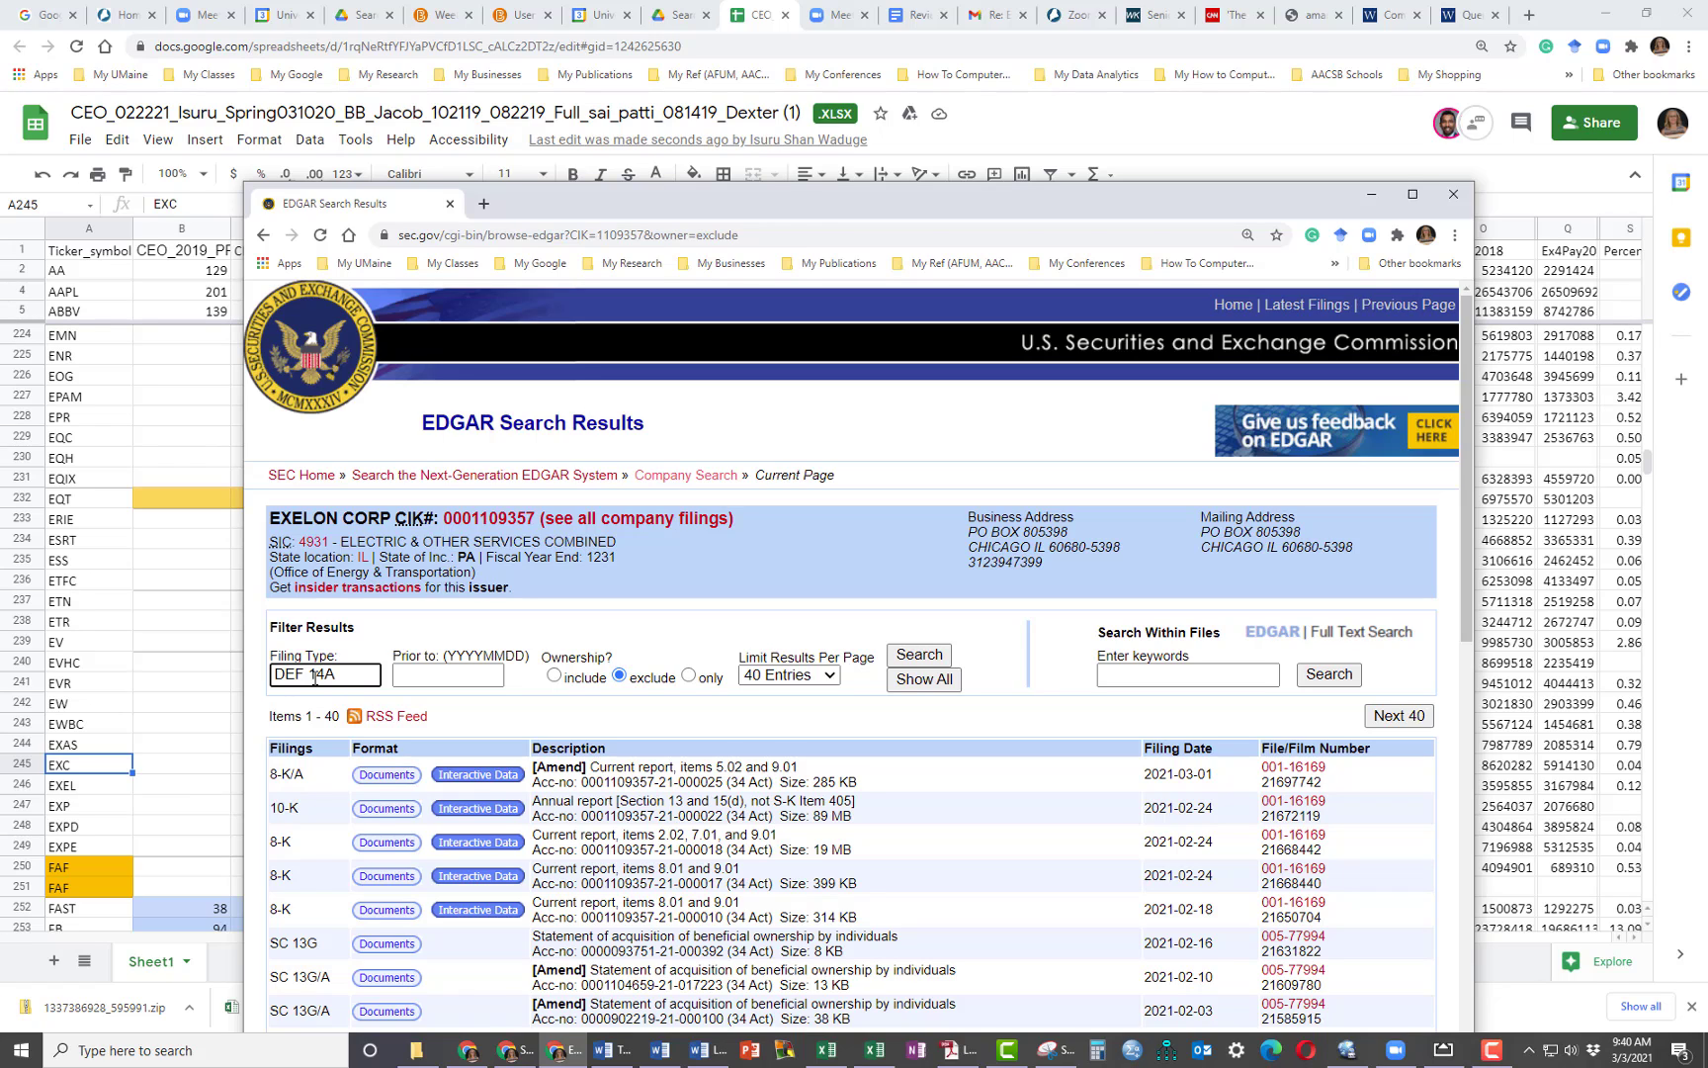
pyautogui.press('Return')
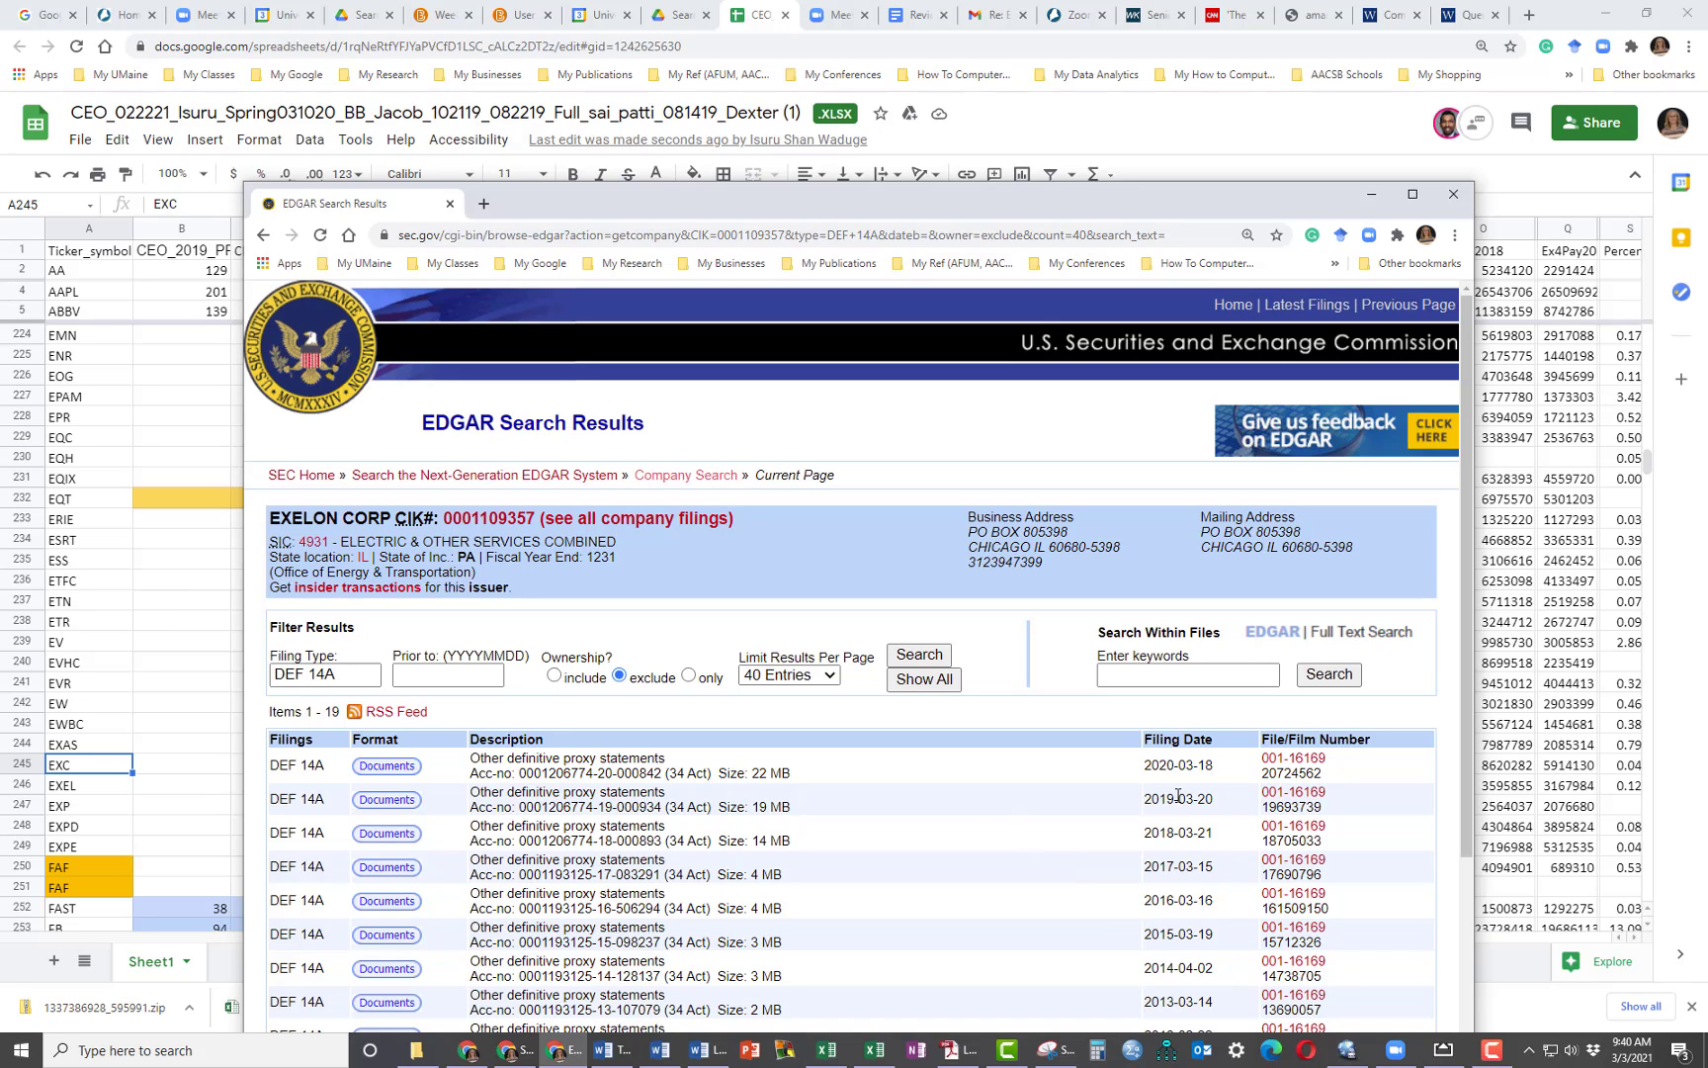
pyautogui.click(385, 799)
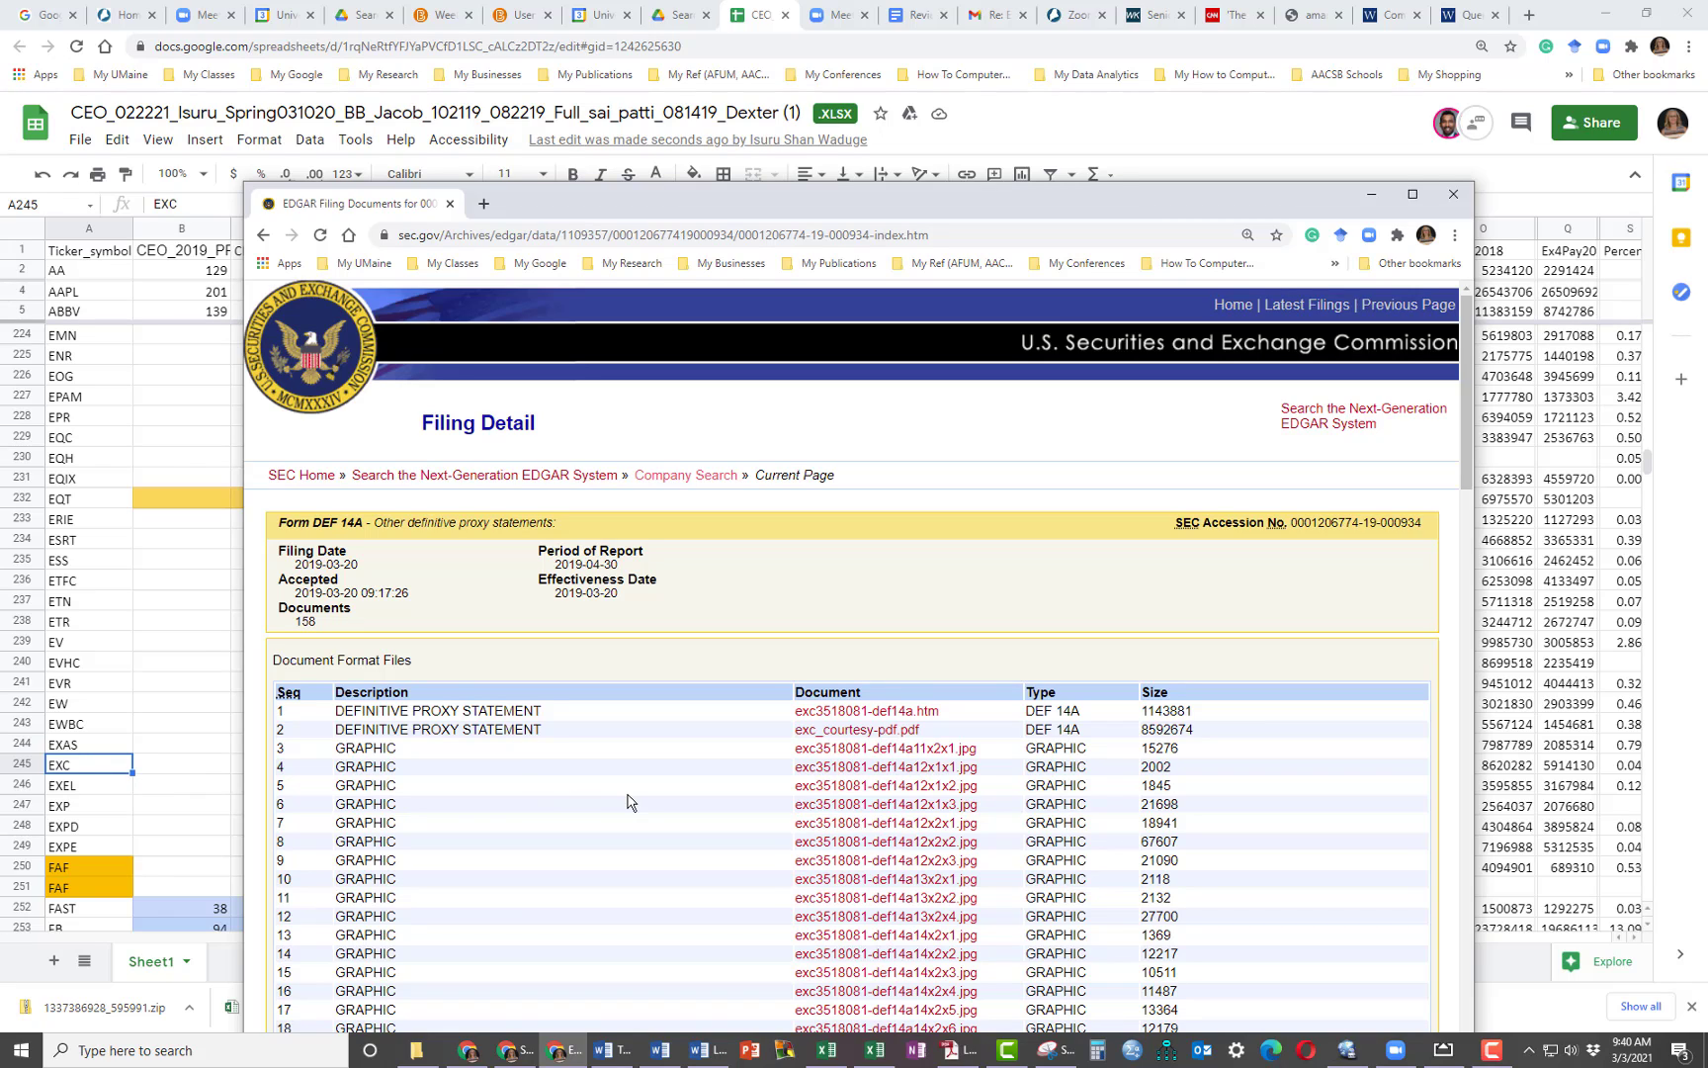
pyautogui.click(848, 712)
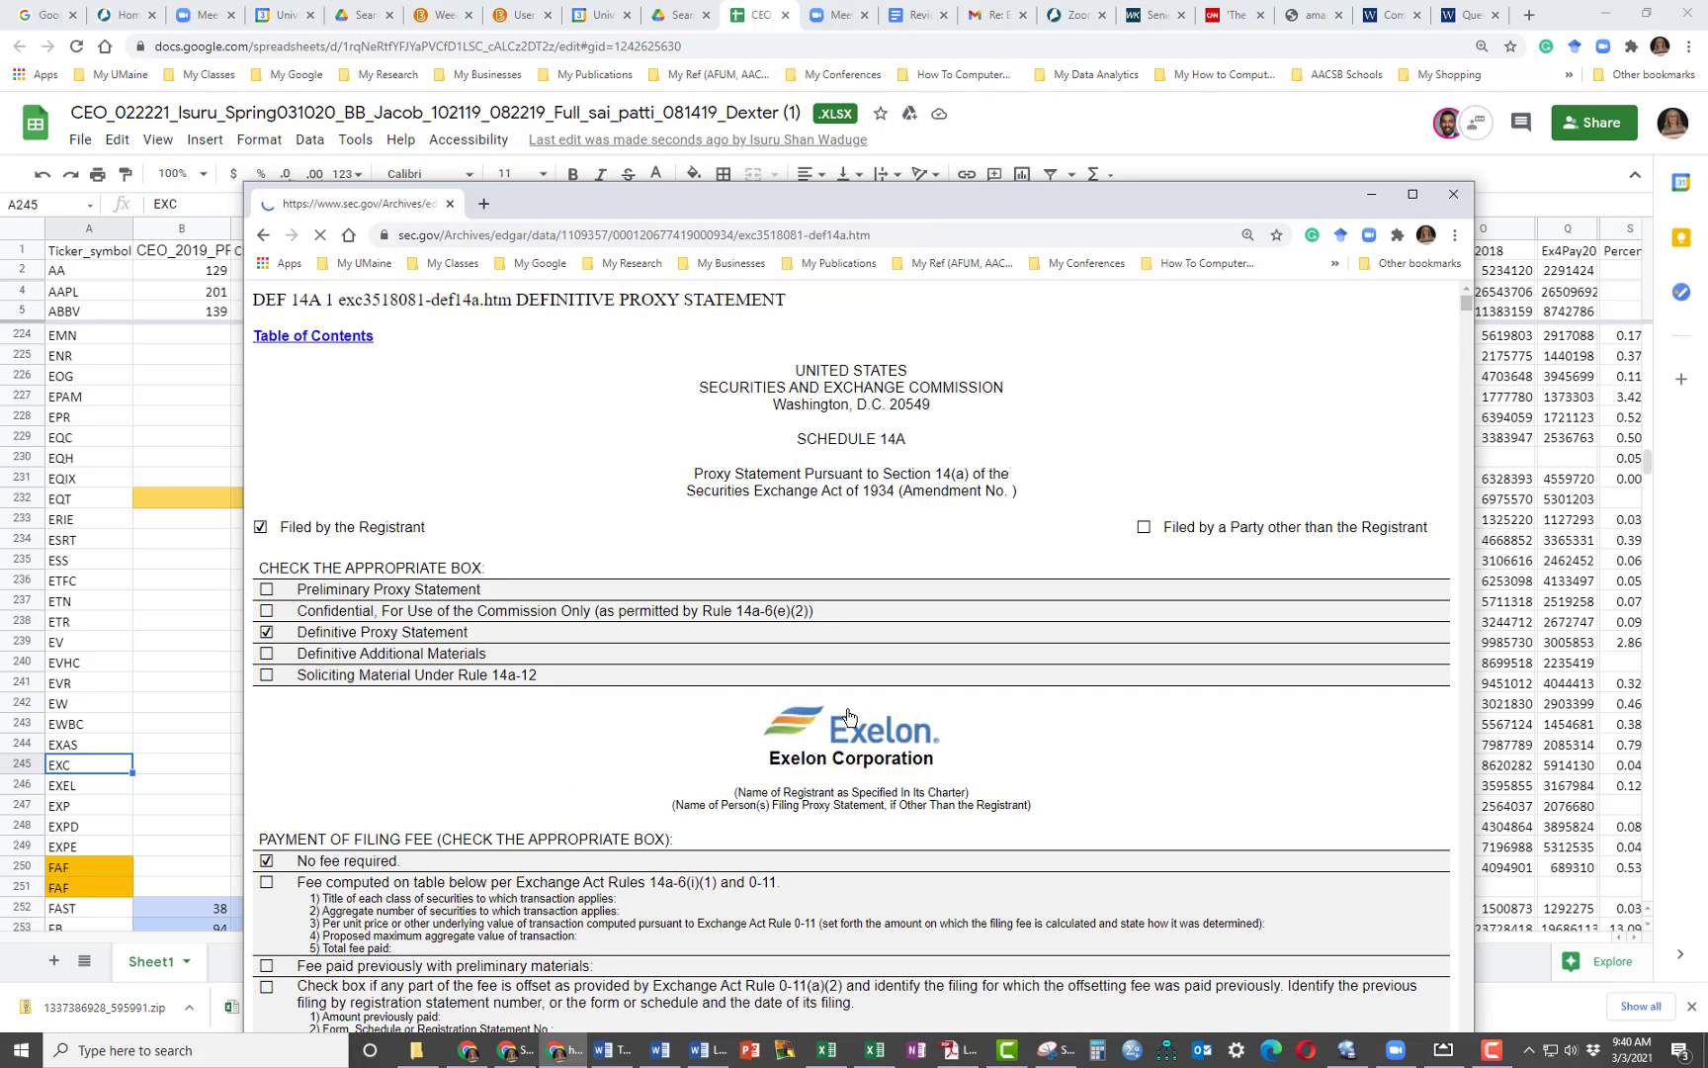
# Find "CEO P" in the proxy statement and go to its CEO Pay Ratio section.
pyautogui.hotkey('ctrl', 'f')
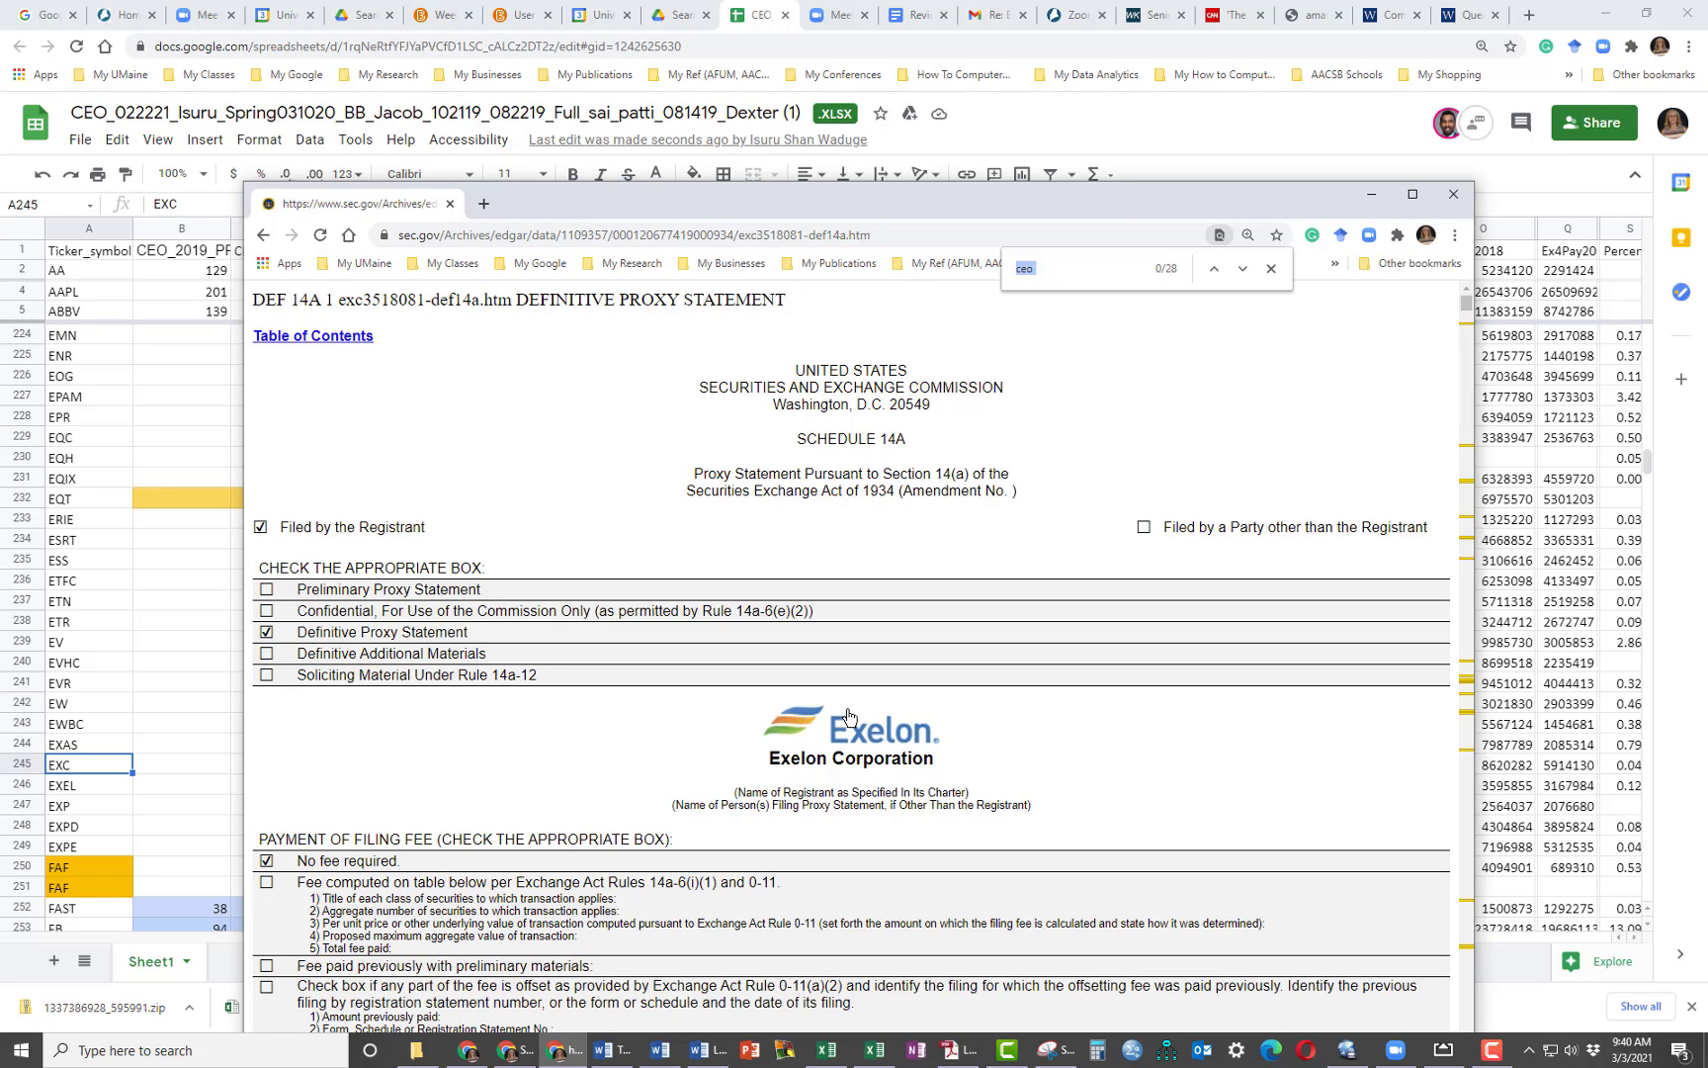
pyautogui.write('CEO')
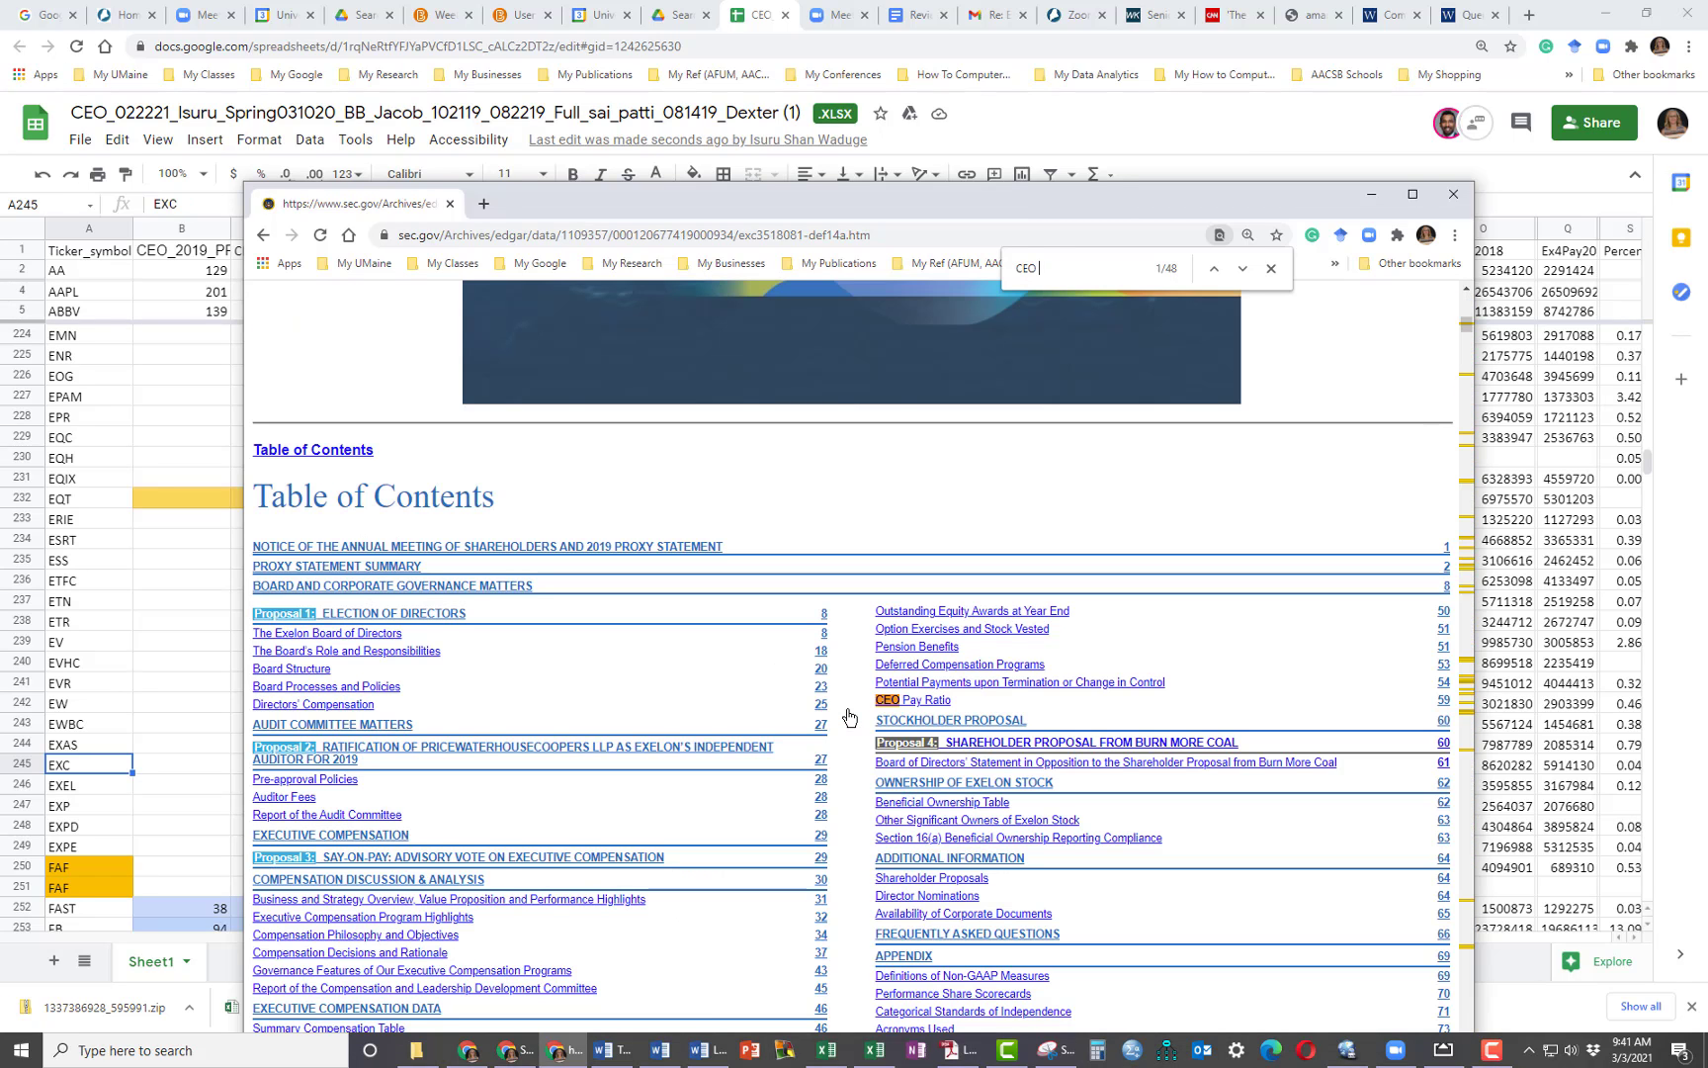
pyautogui.write(' P')
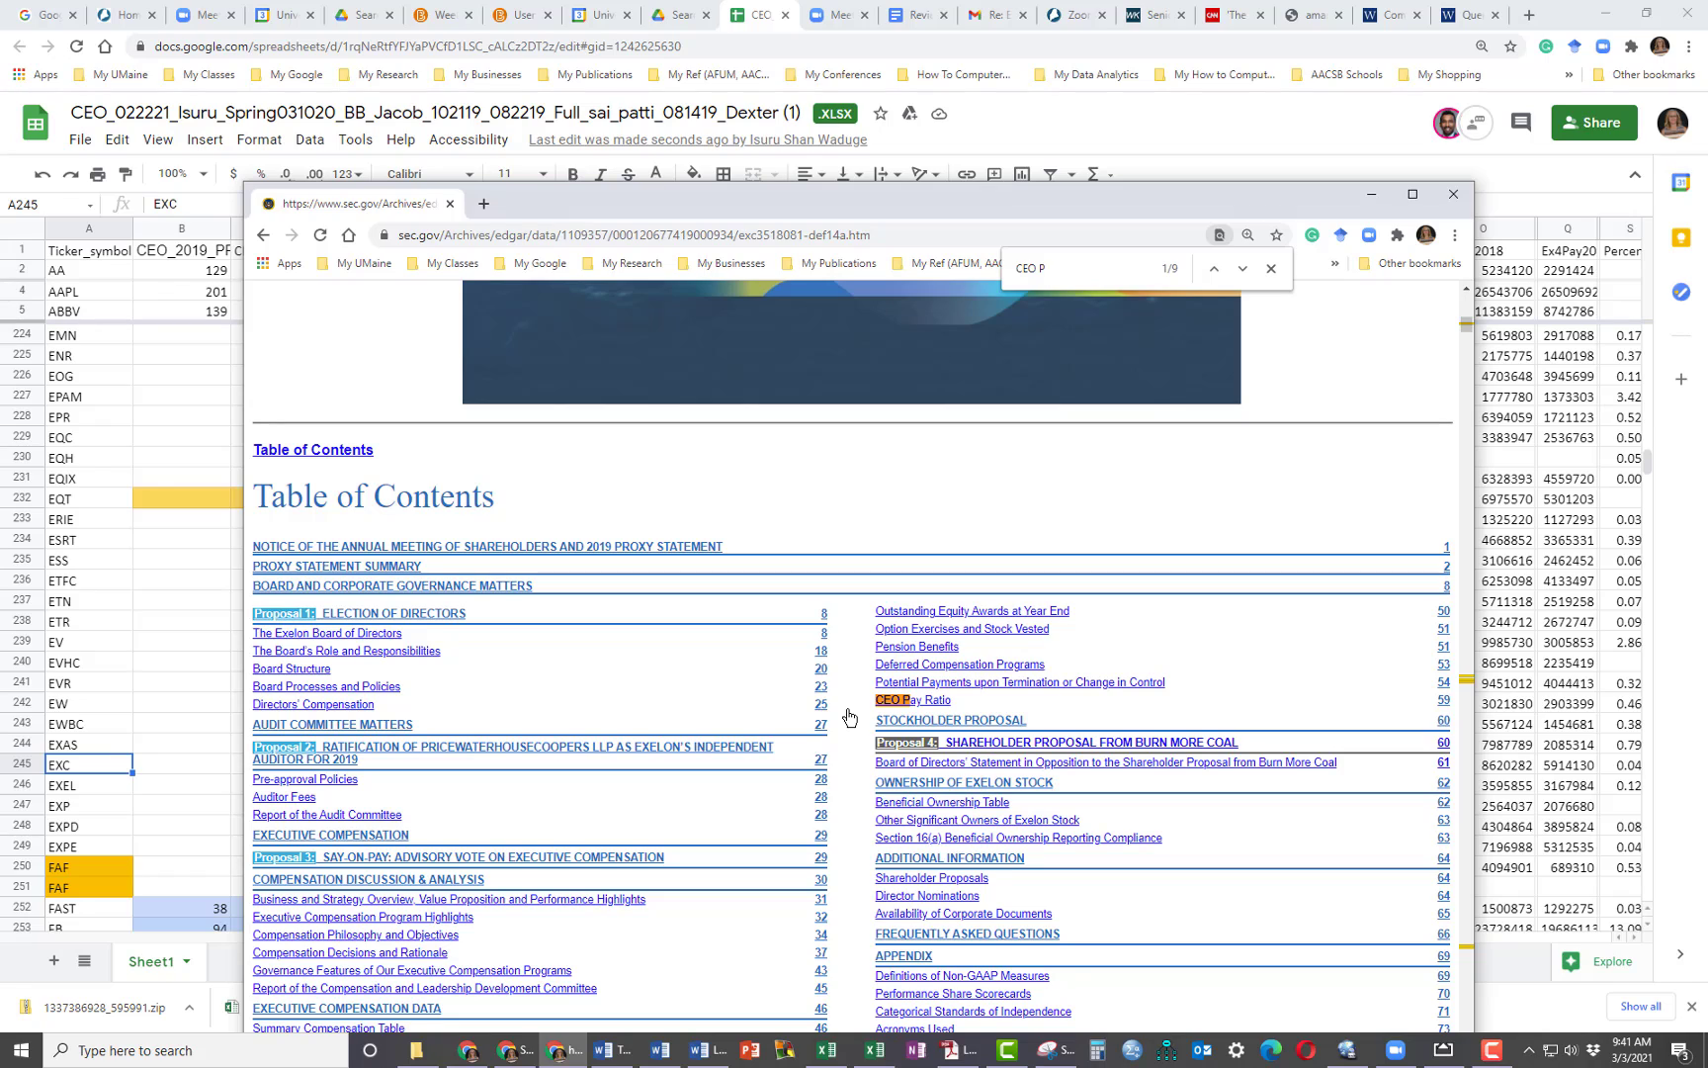
pyautogui.click(914, 702)
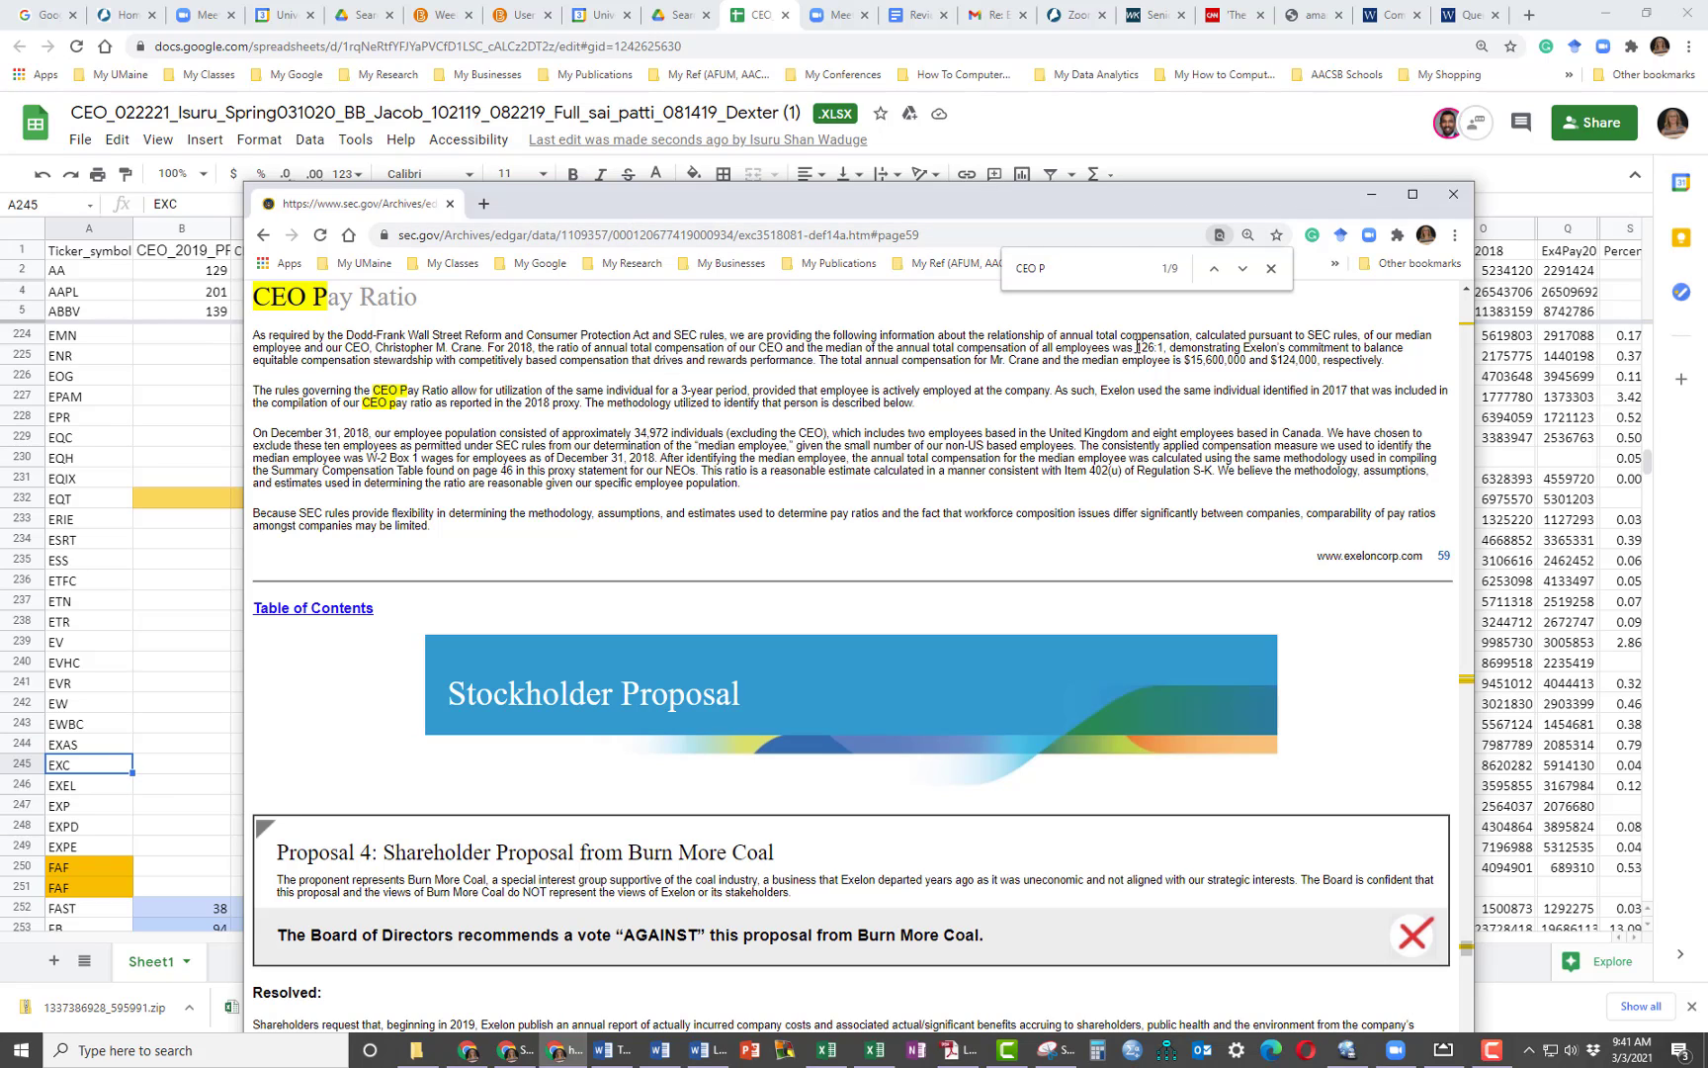
# Locate the 2018 pay ratio in the proxy statement and enter 126 in EXC's 2018 pay ratio cell, E245.
pyautogui.moveTo(1135, 347); pyautogui.dragTo(1156, 347)
pyautogui.moveTo(951, 195); pyautogui.dragTo(1707, 193)
pyautogui.click(505, 769)
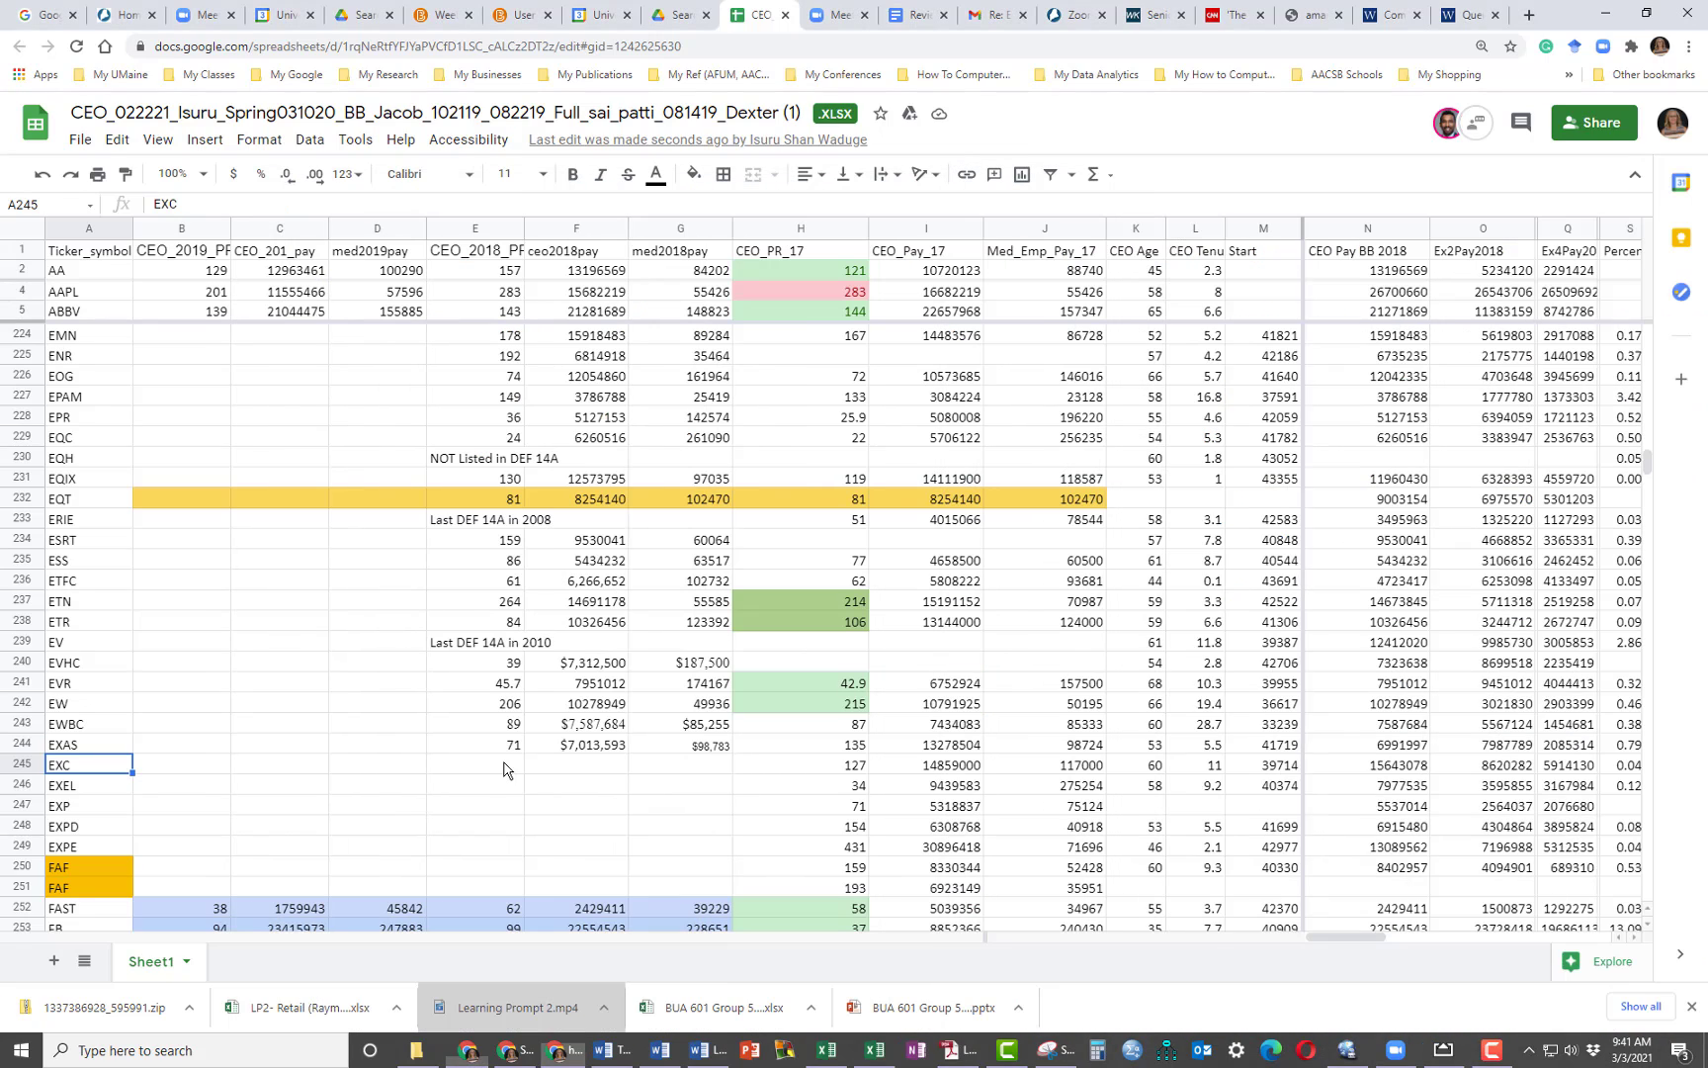
pyautogui.click(503, 769)
pyautogui.write('126')
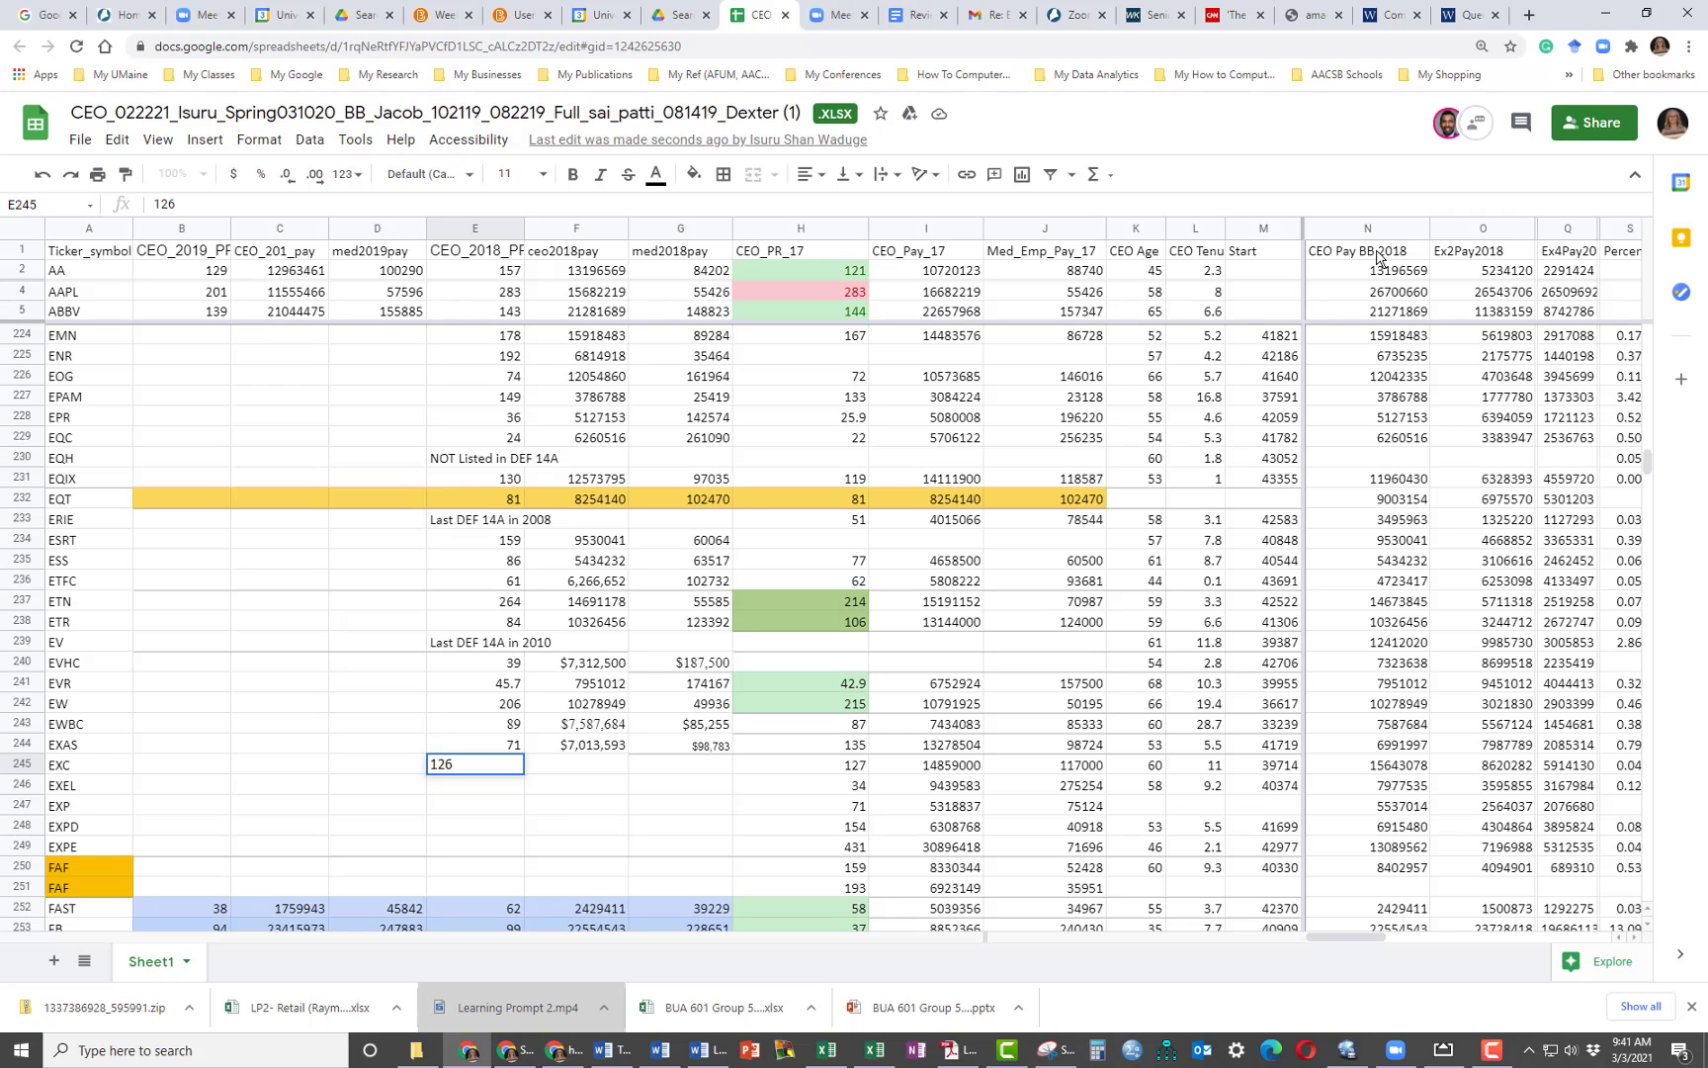
# Copy "$15,600,000 and $124,000" from the proxy statement into EXC's ceo2018pay cell, F245.
pyautogui.moveTo(1707, 202); pyautogui.dragTo(1060, 203)
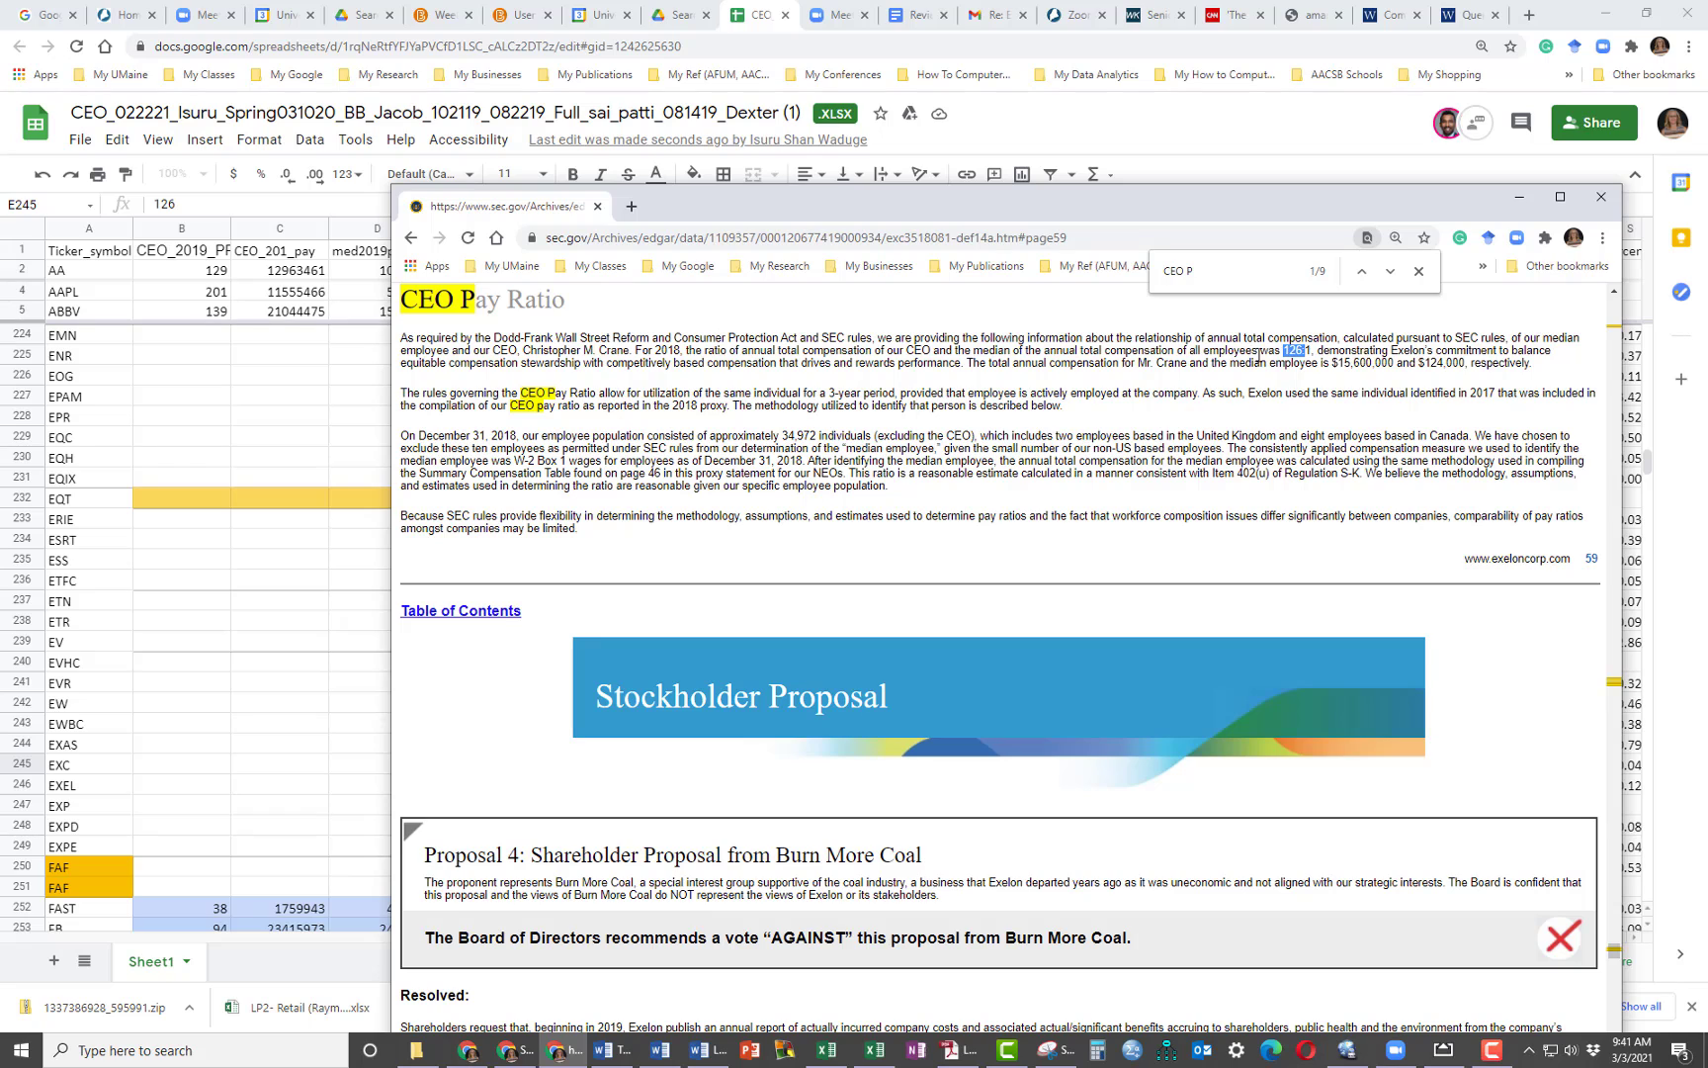
pyautogui.moveTo(1328, 363); pyautogui.dragTo(1467, 362)
pyautogui.hotkey('ctrl', 'c')
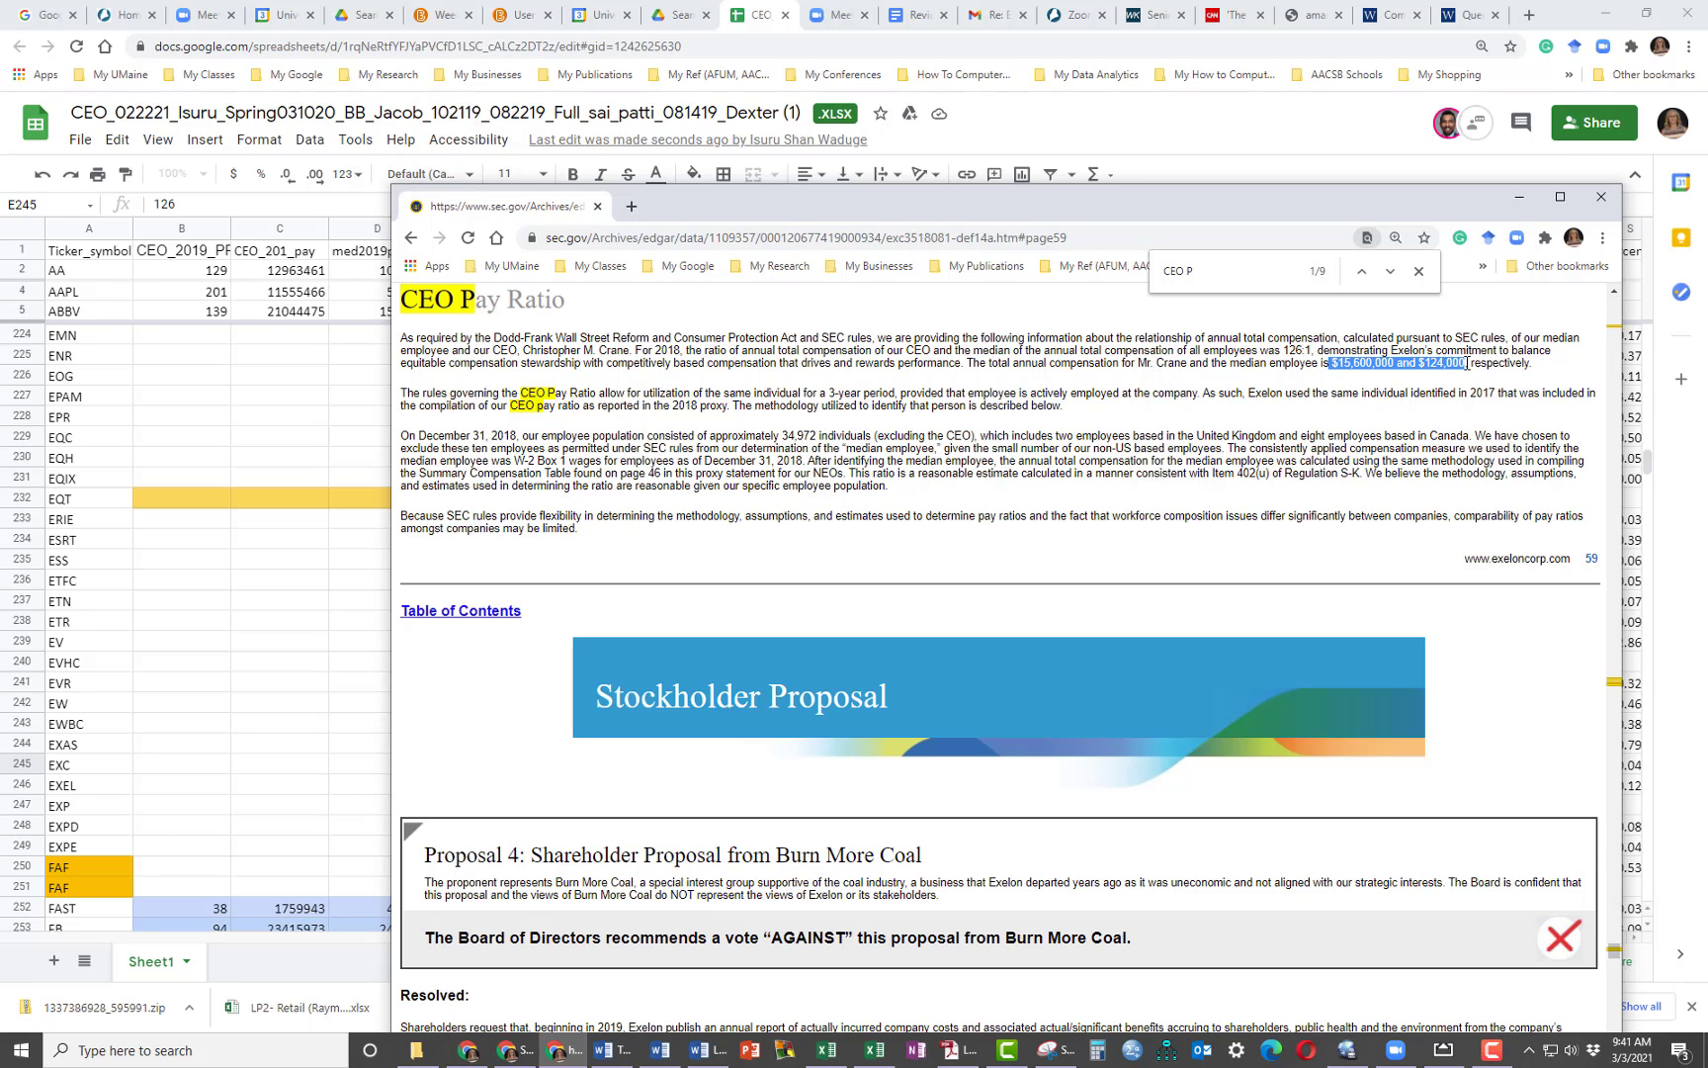
pyautogui.click(276, 662)
pyautogui.click(570, 764)
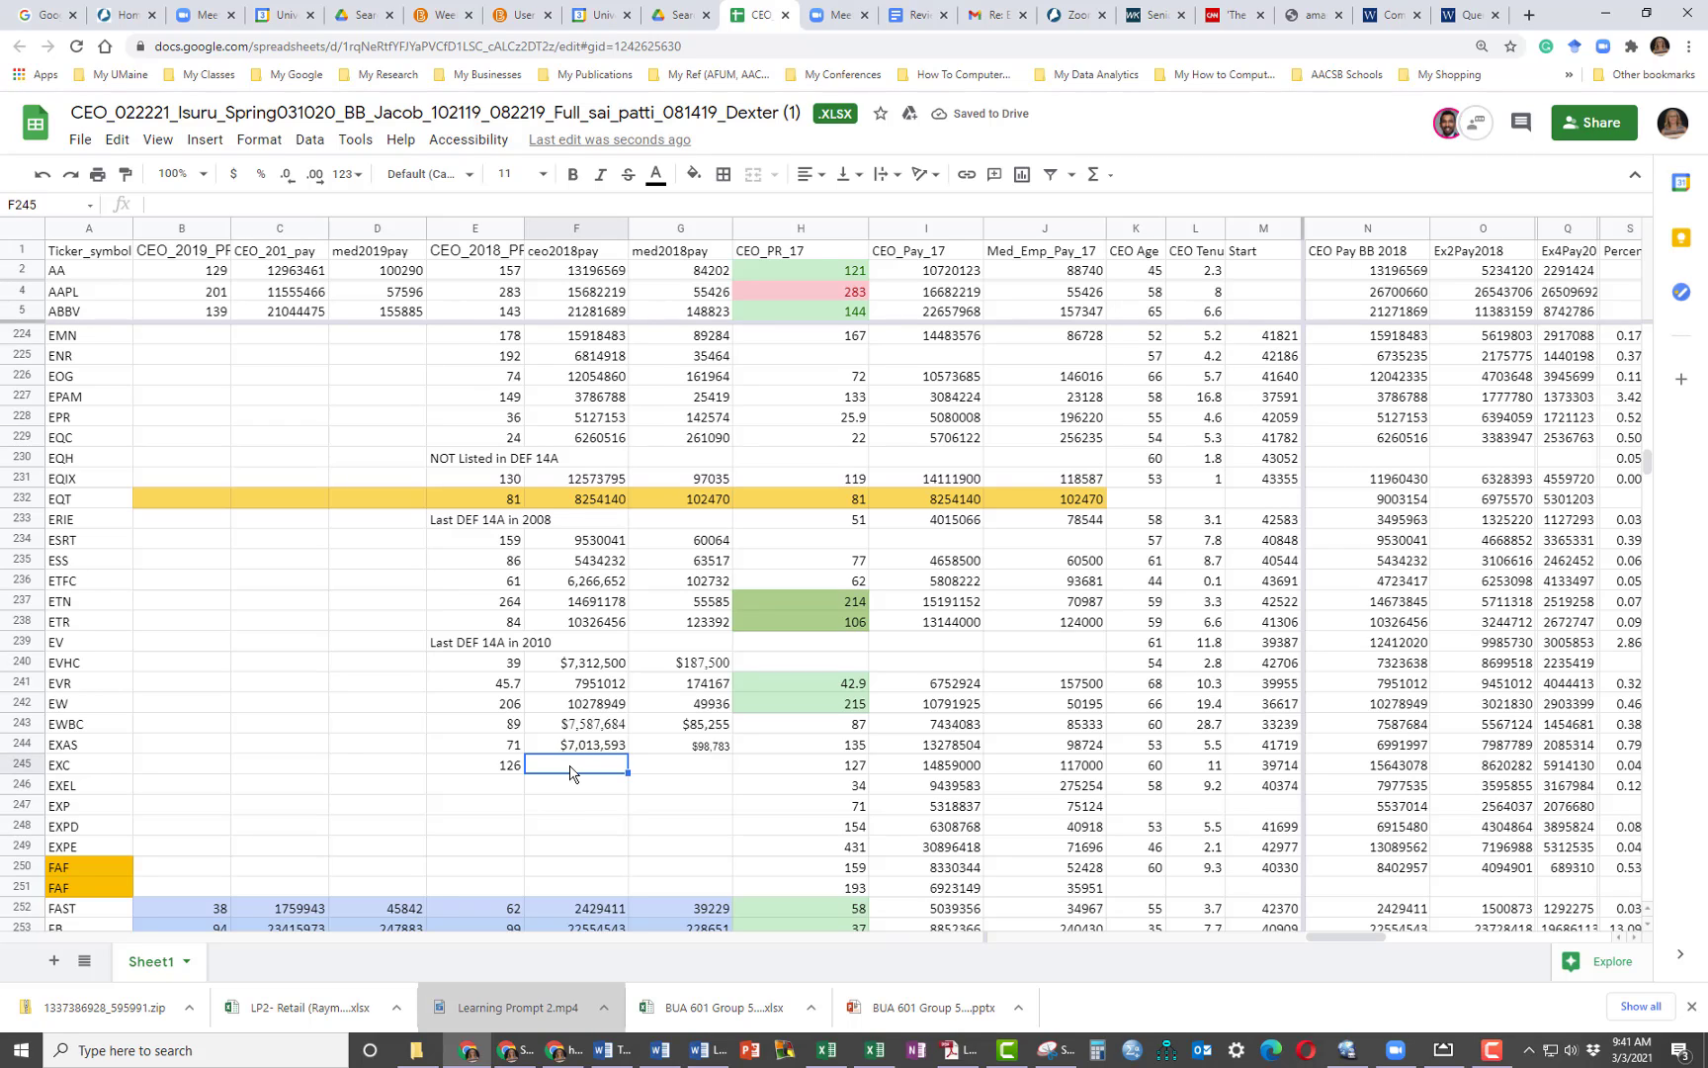
pyautogui.hotkey('ctrl', 'v')
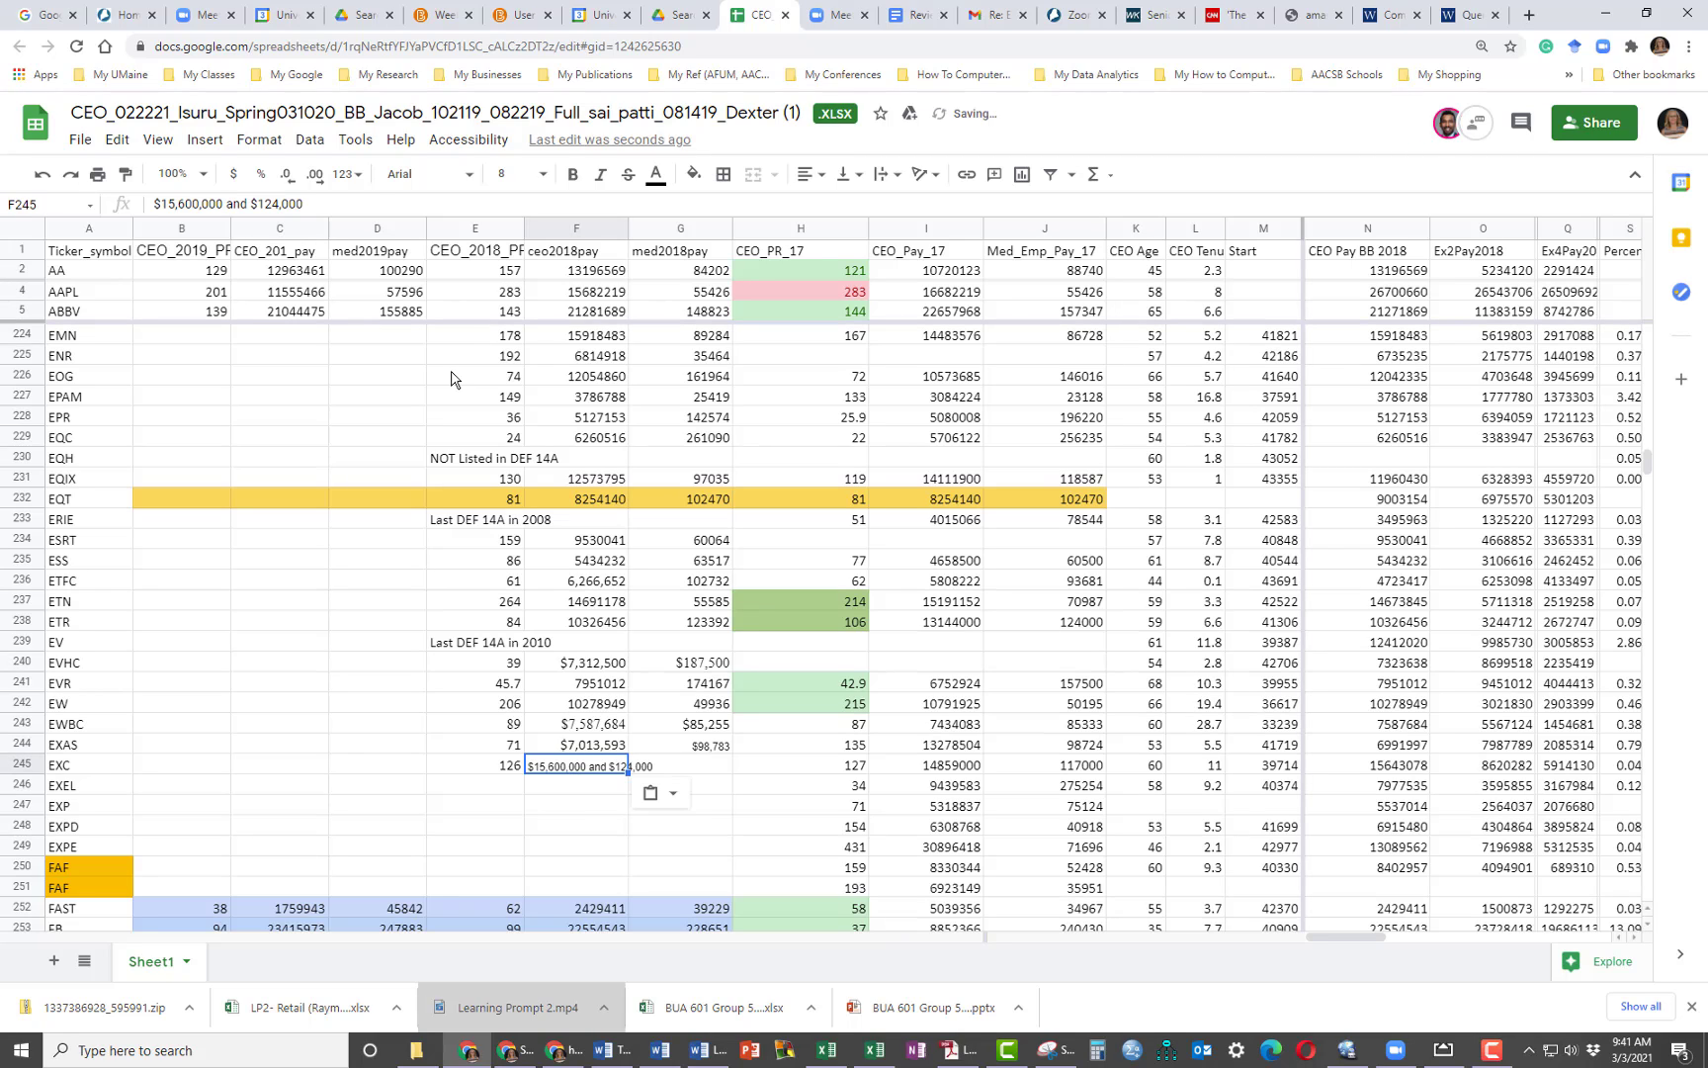
# Move $124,000 out of EXC's ceo2018pay cell into its med2018pay cell, G245.
pyautogui.moveTo(309, 208); pyautogui.dragTo(252, 207)
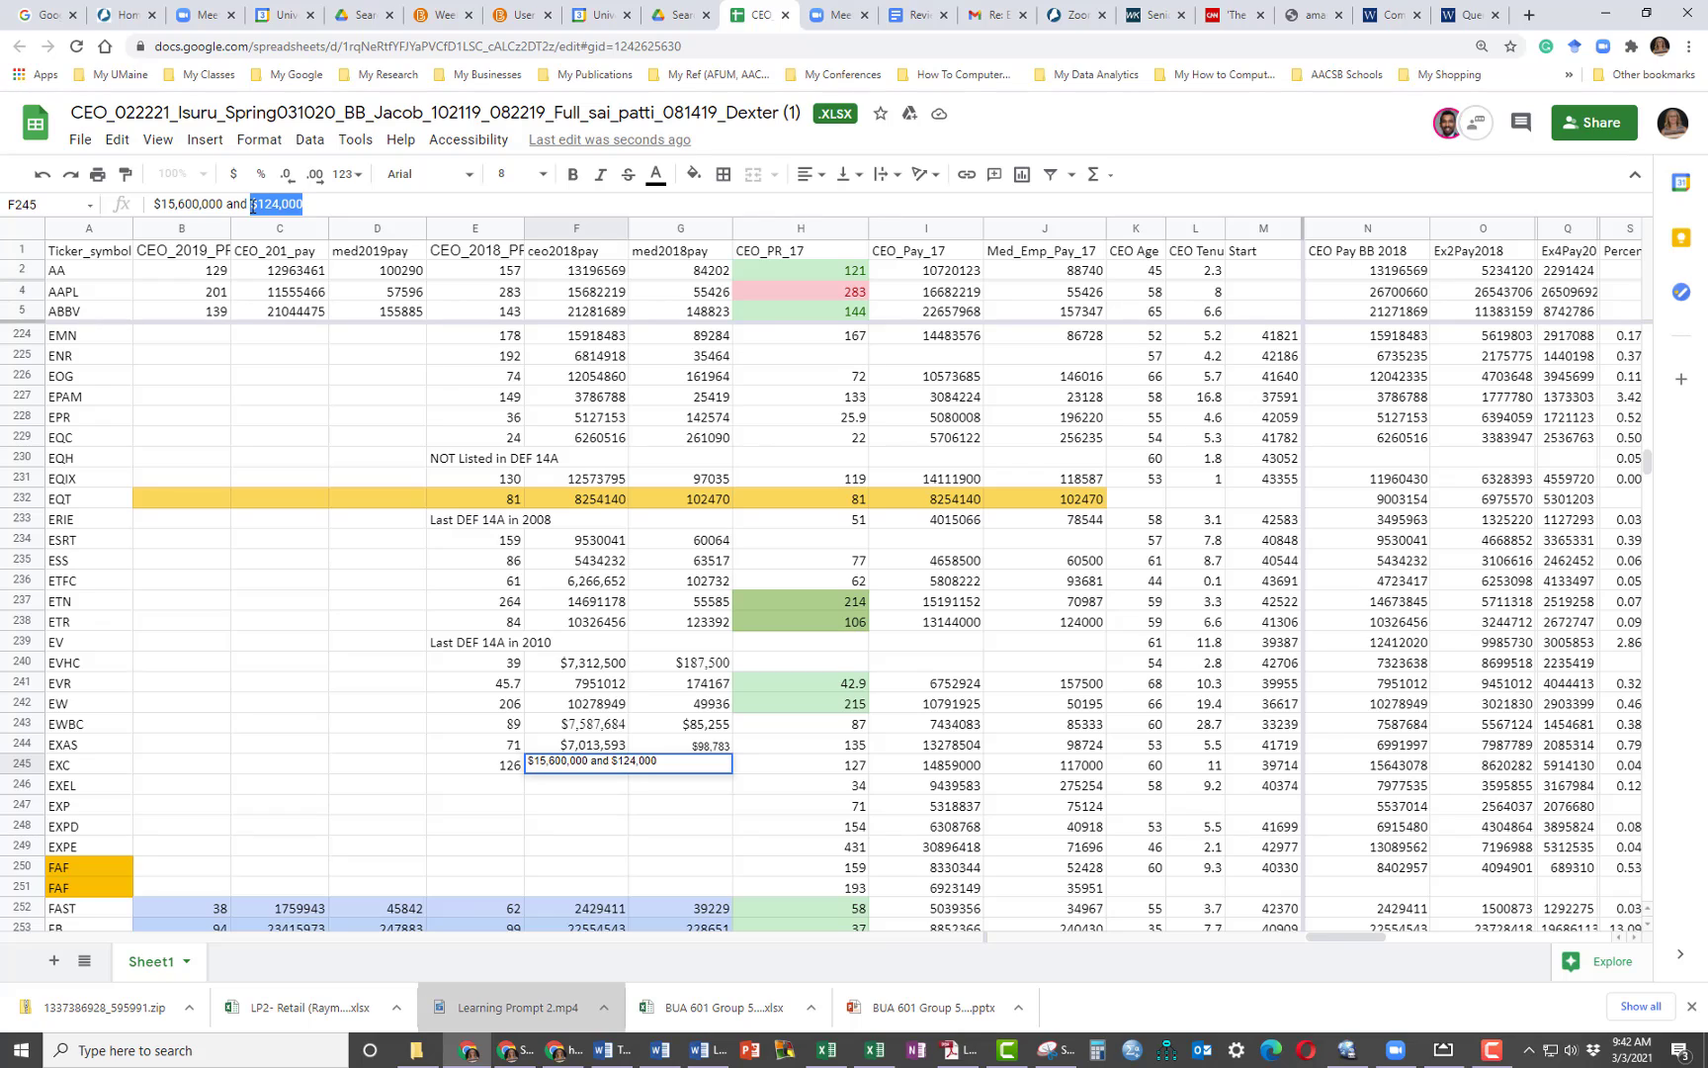
pyautogui.hotkey('ctrl', 'x')
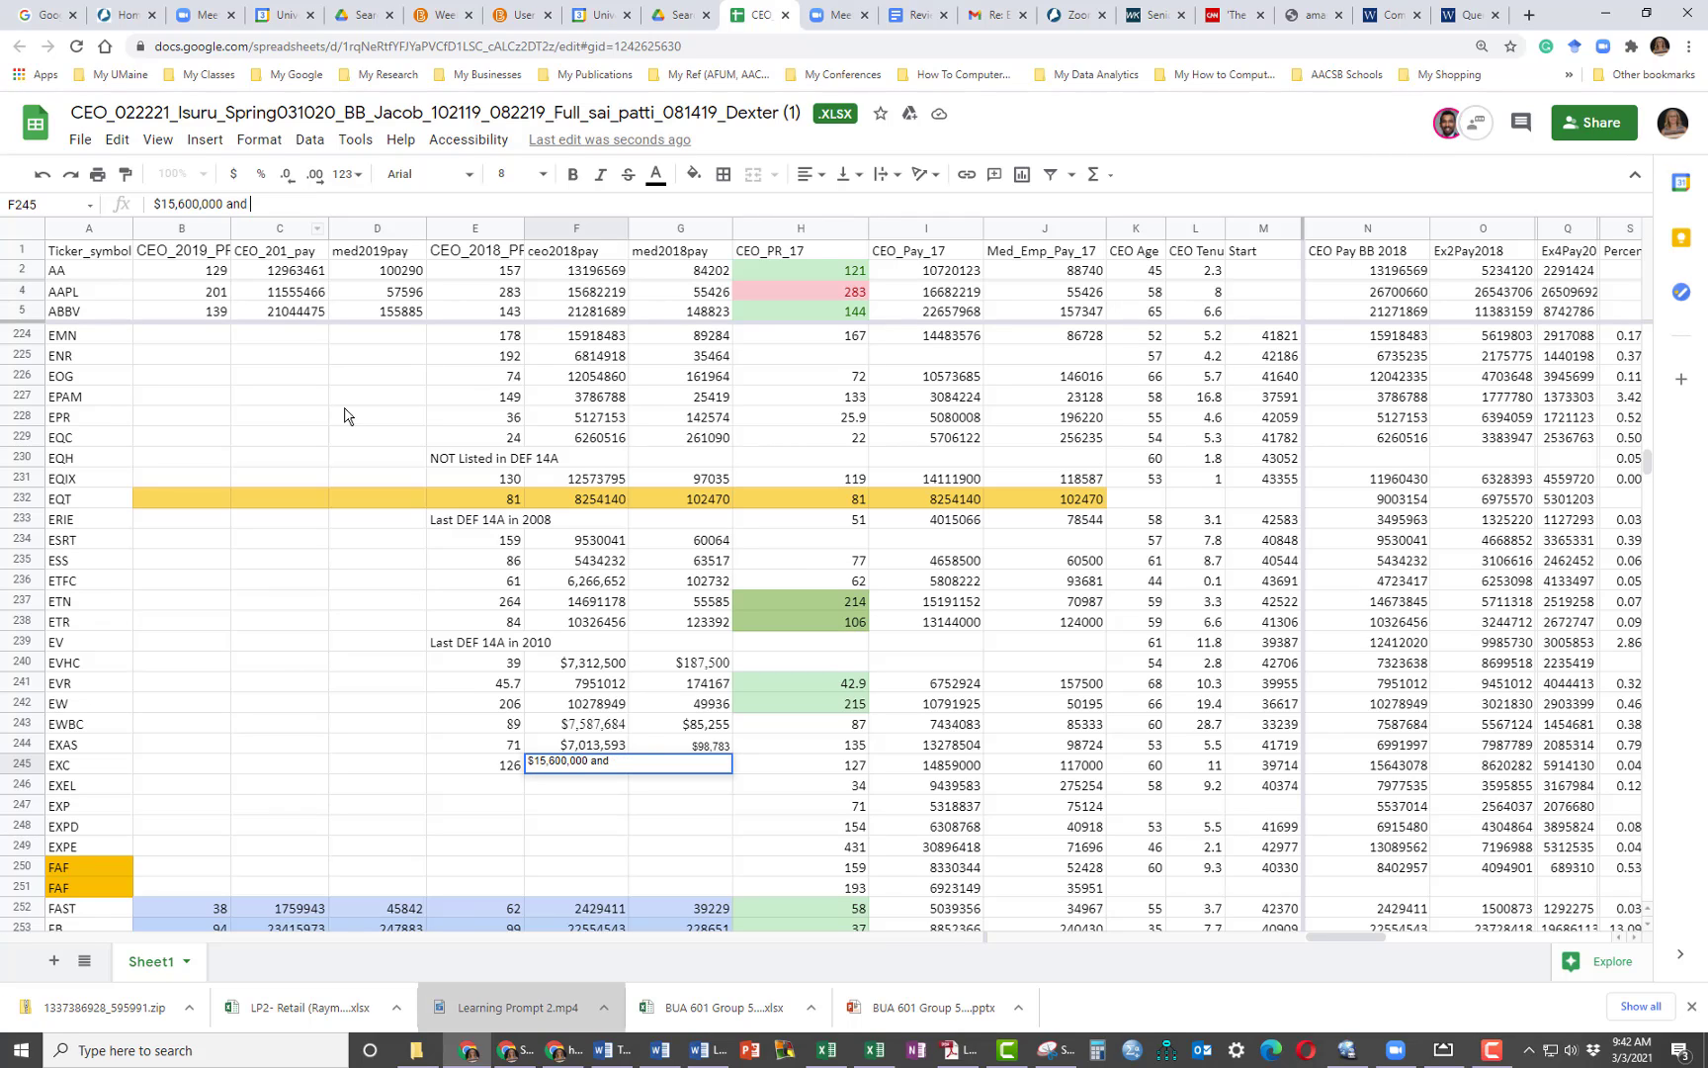
pyautogui.click(678, 802)
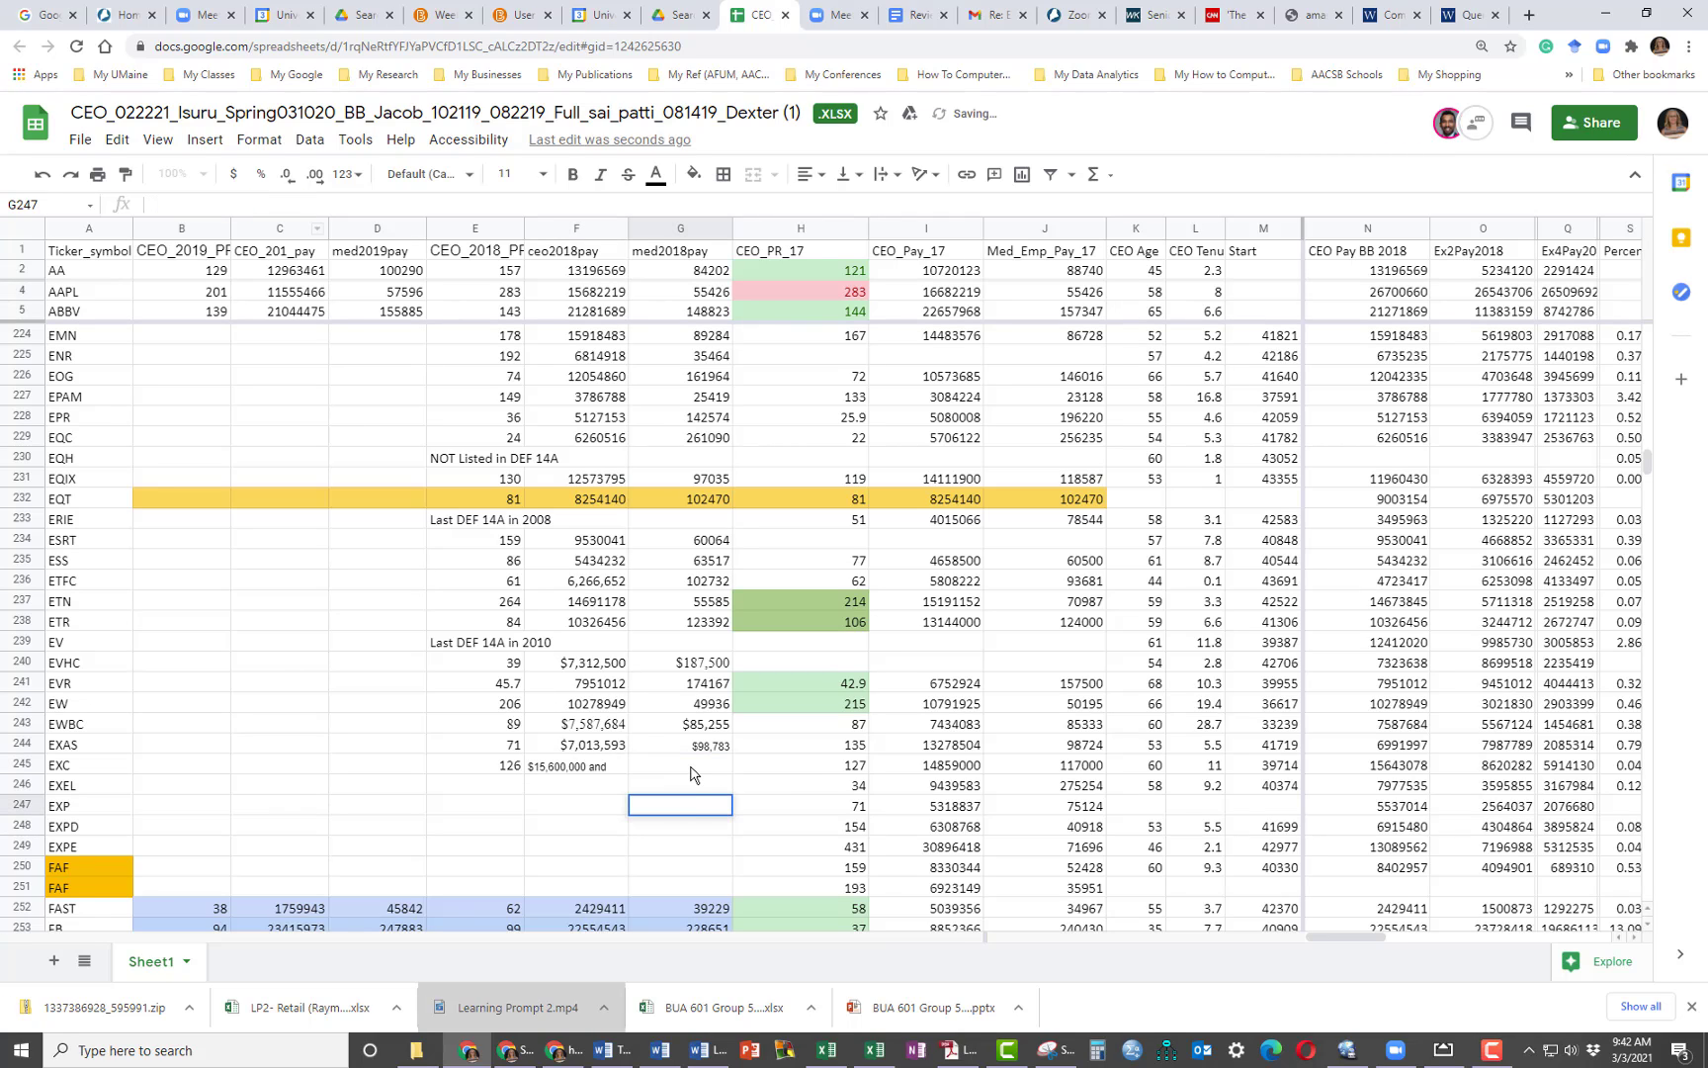
pyautogui.click(680, 762)
pyautogui.hotkey('ctrl', 'v')
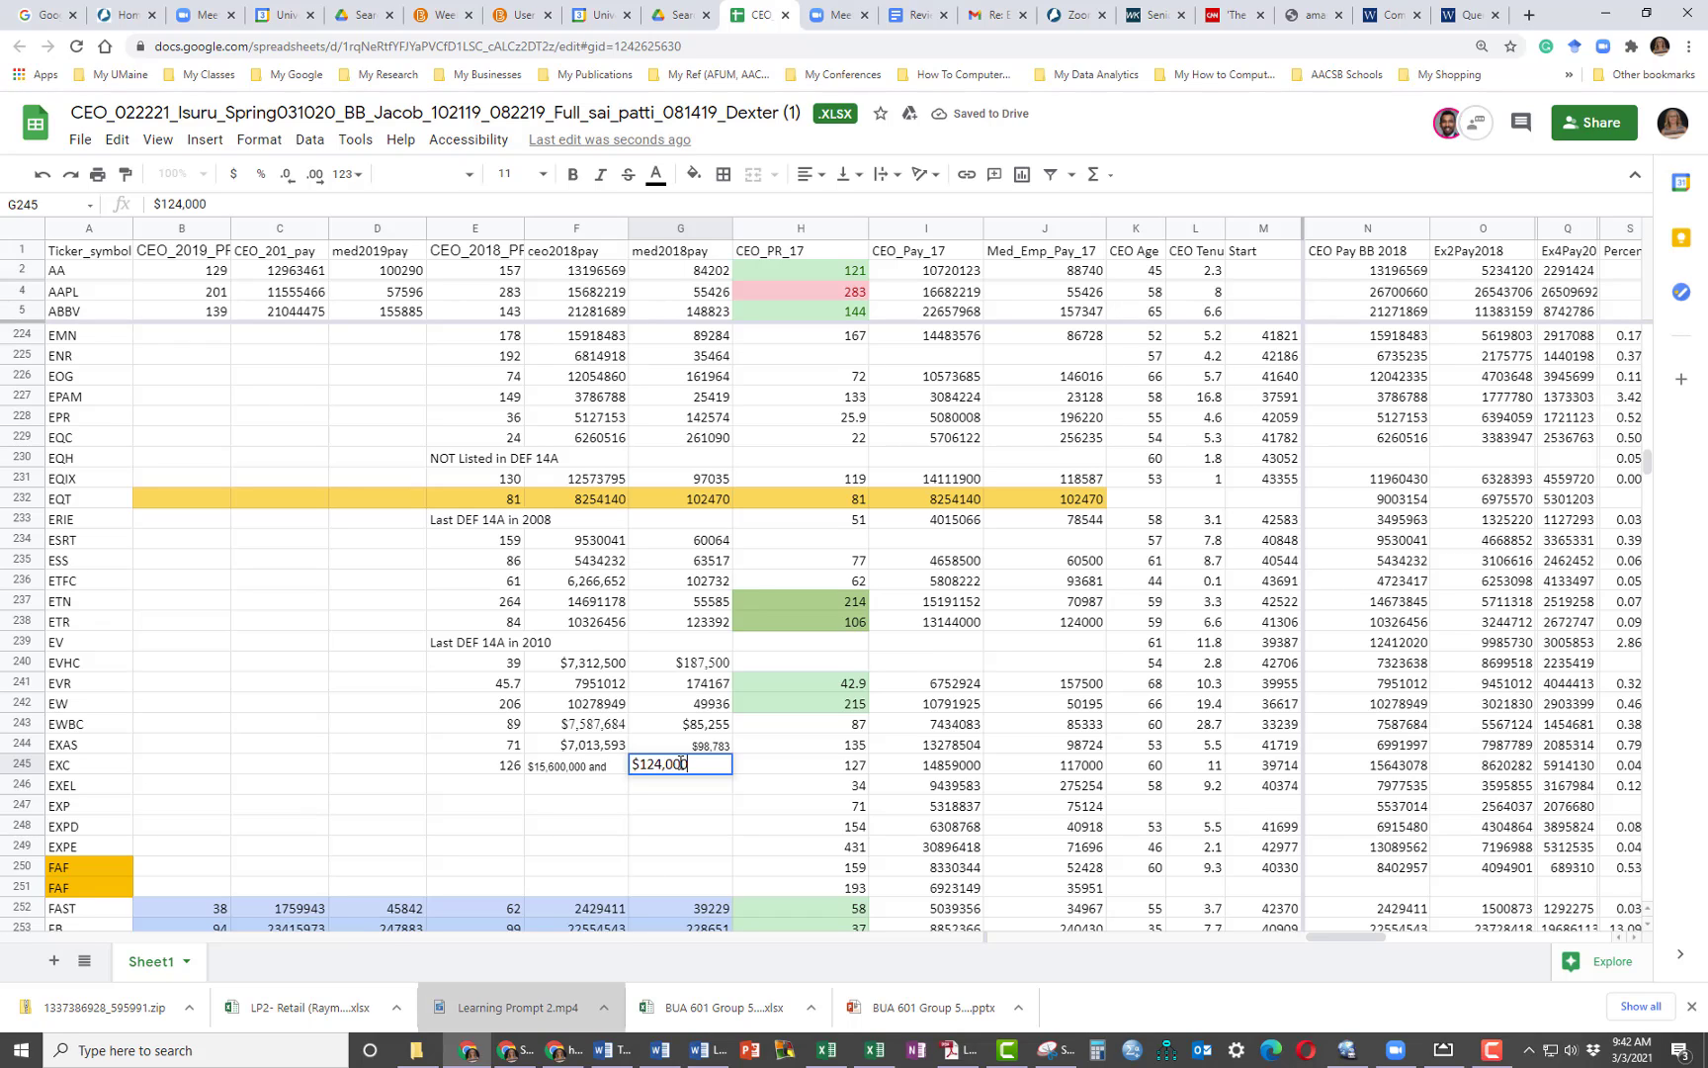
# Remove the leftover "and" from EXC's ceo2018pay cell so that it holds only $15,600,000.
pyautogui.click(589, 769)
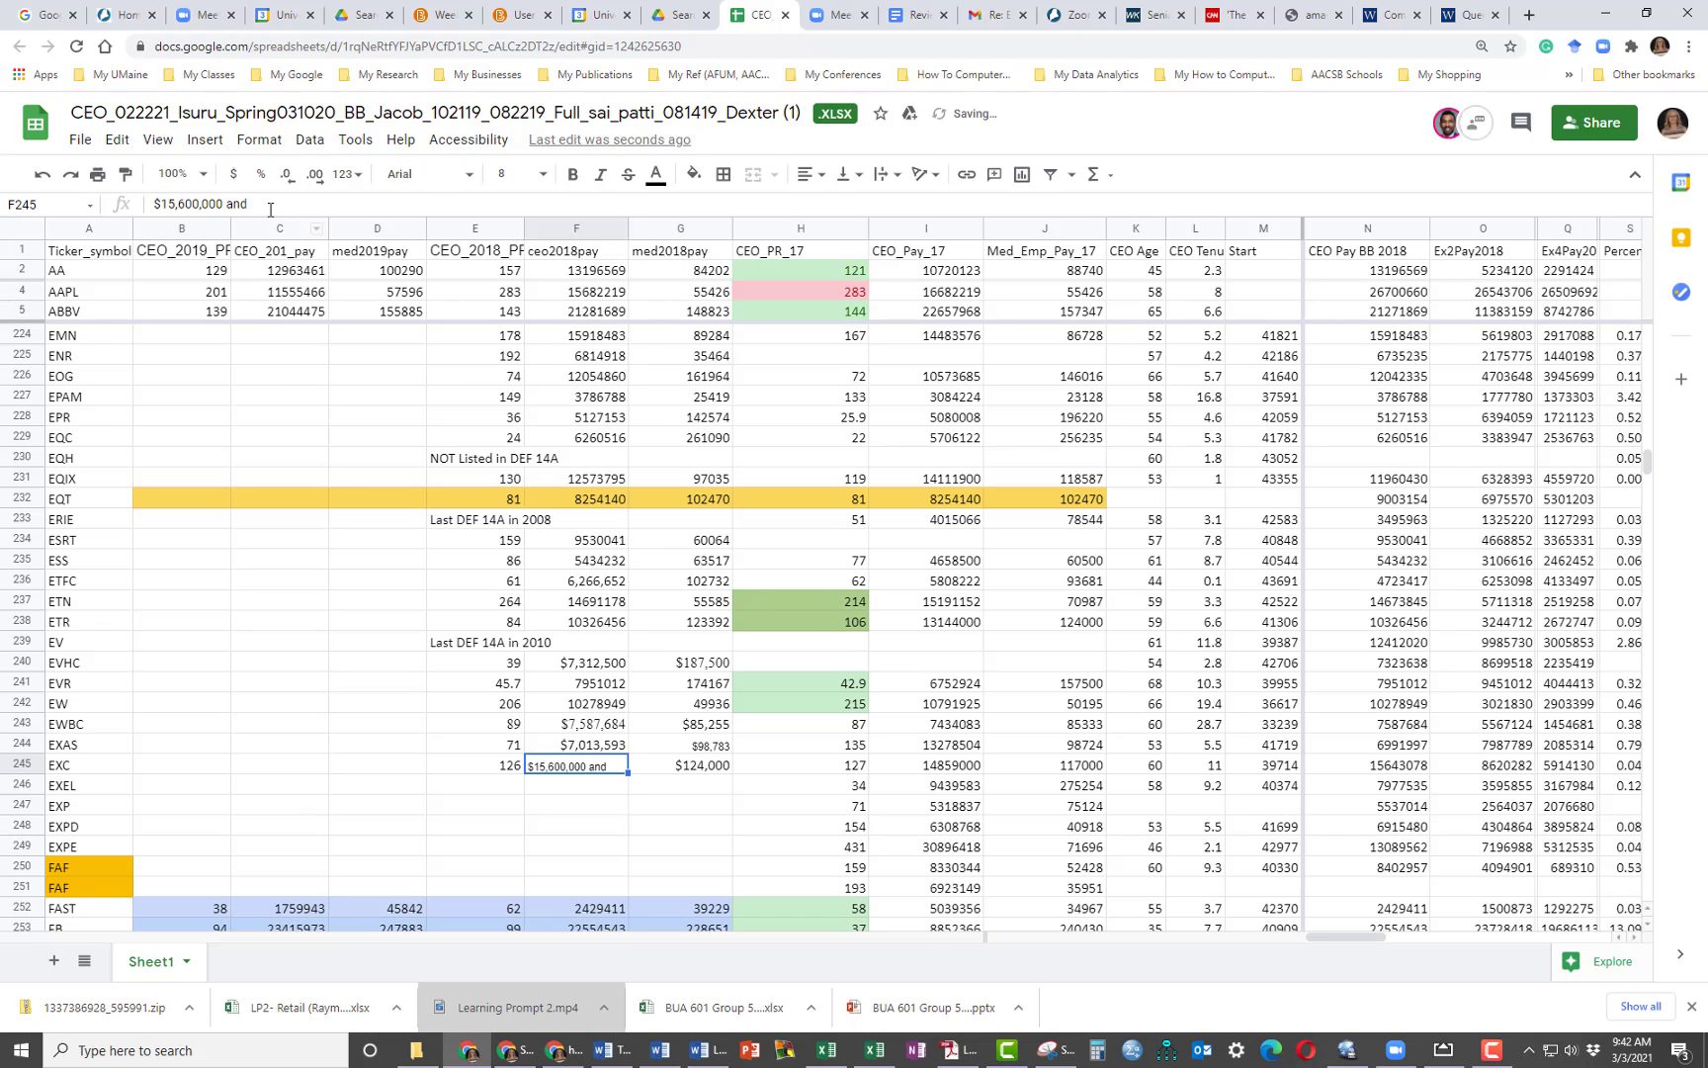
pyautogui.moveTo(251, 202); pyautogui.dragTo(223, 202)
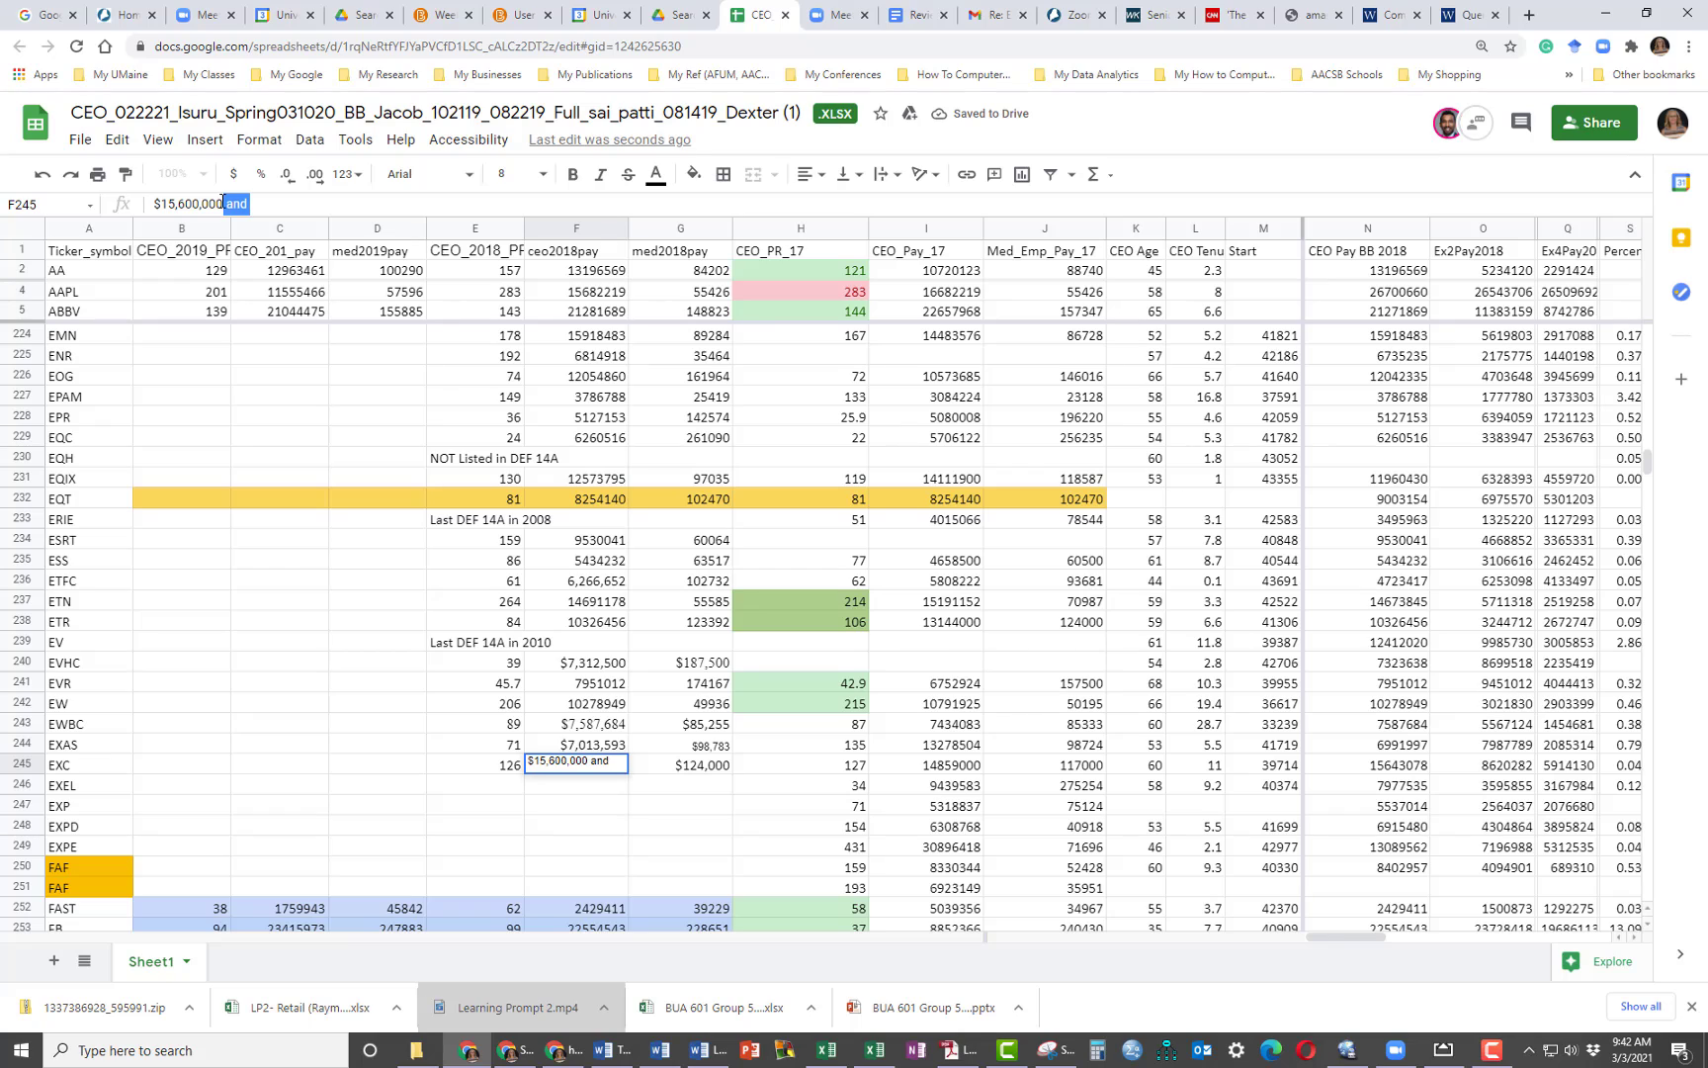
pyautogui.press('BackSpace')
pyautogui.press('Return')
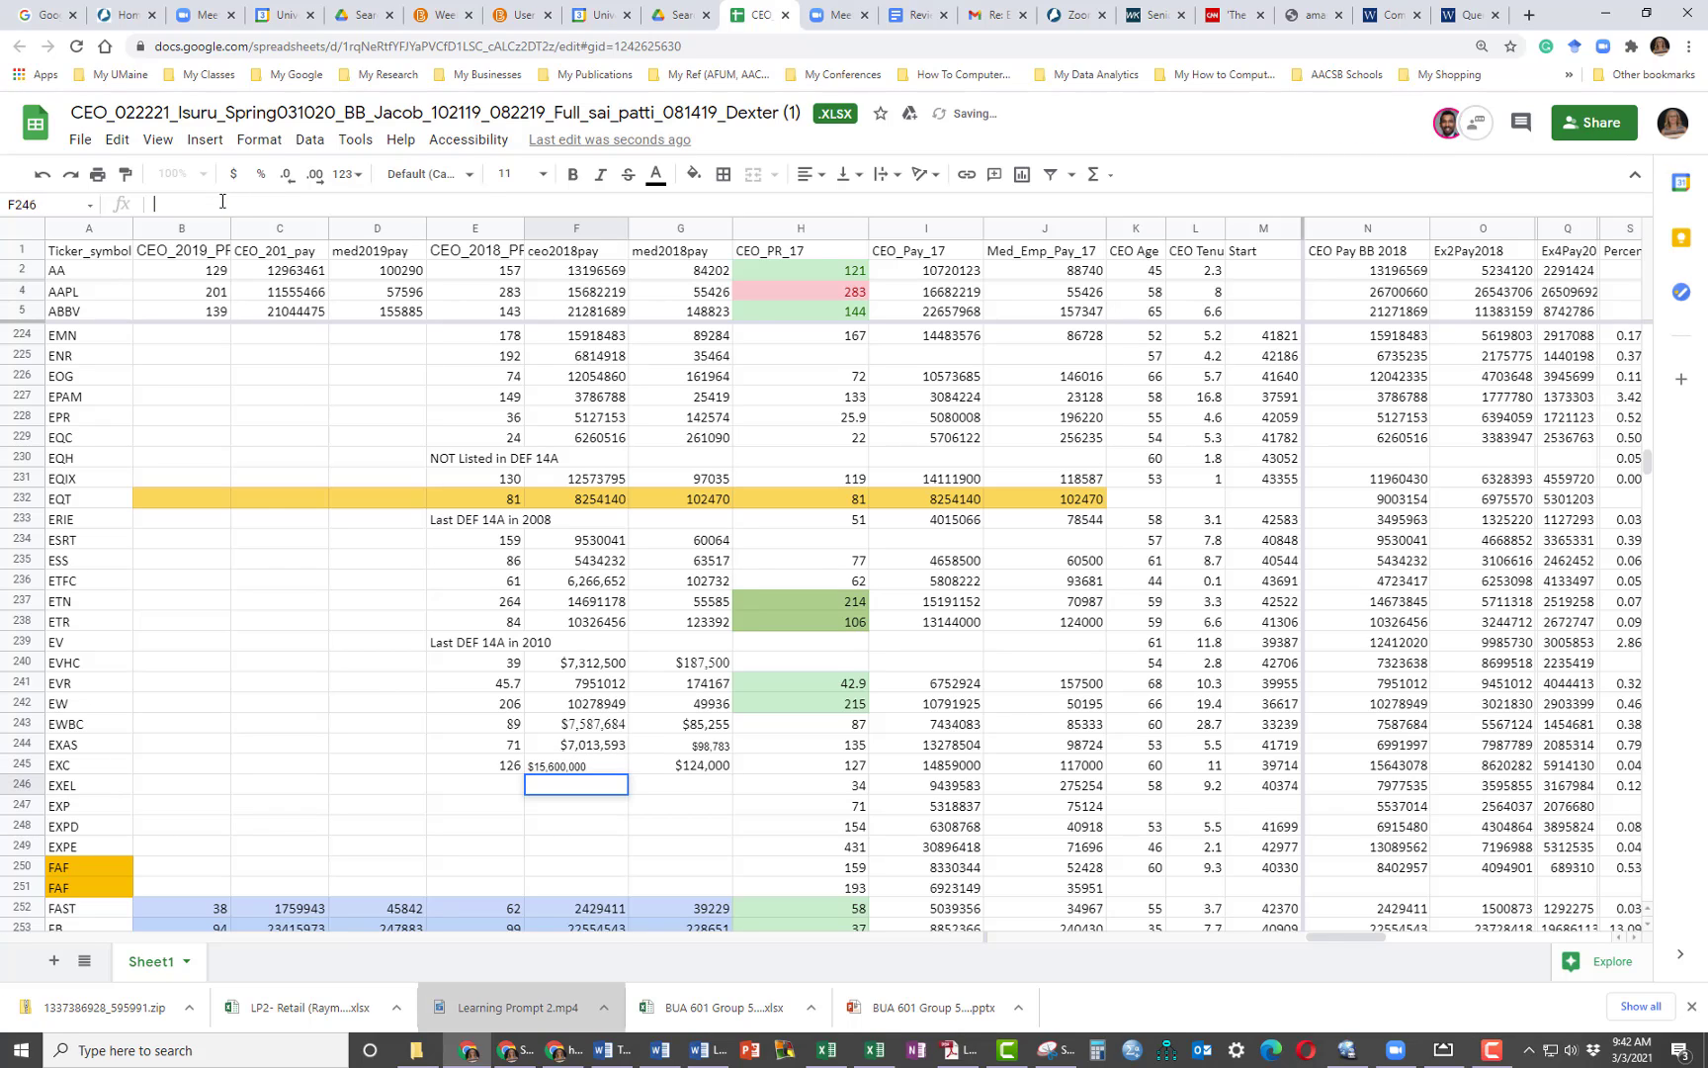
pyautogui.doubleClick(680, 764)
# Select the EXEL ticker in the sheet and take the EDGAR window back to Exelon's DEF 14A filing list.
pyautogui.click(74, 785)
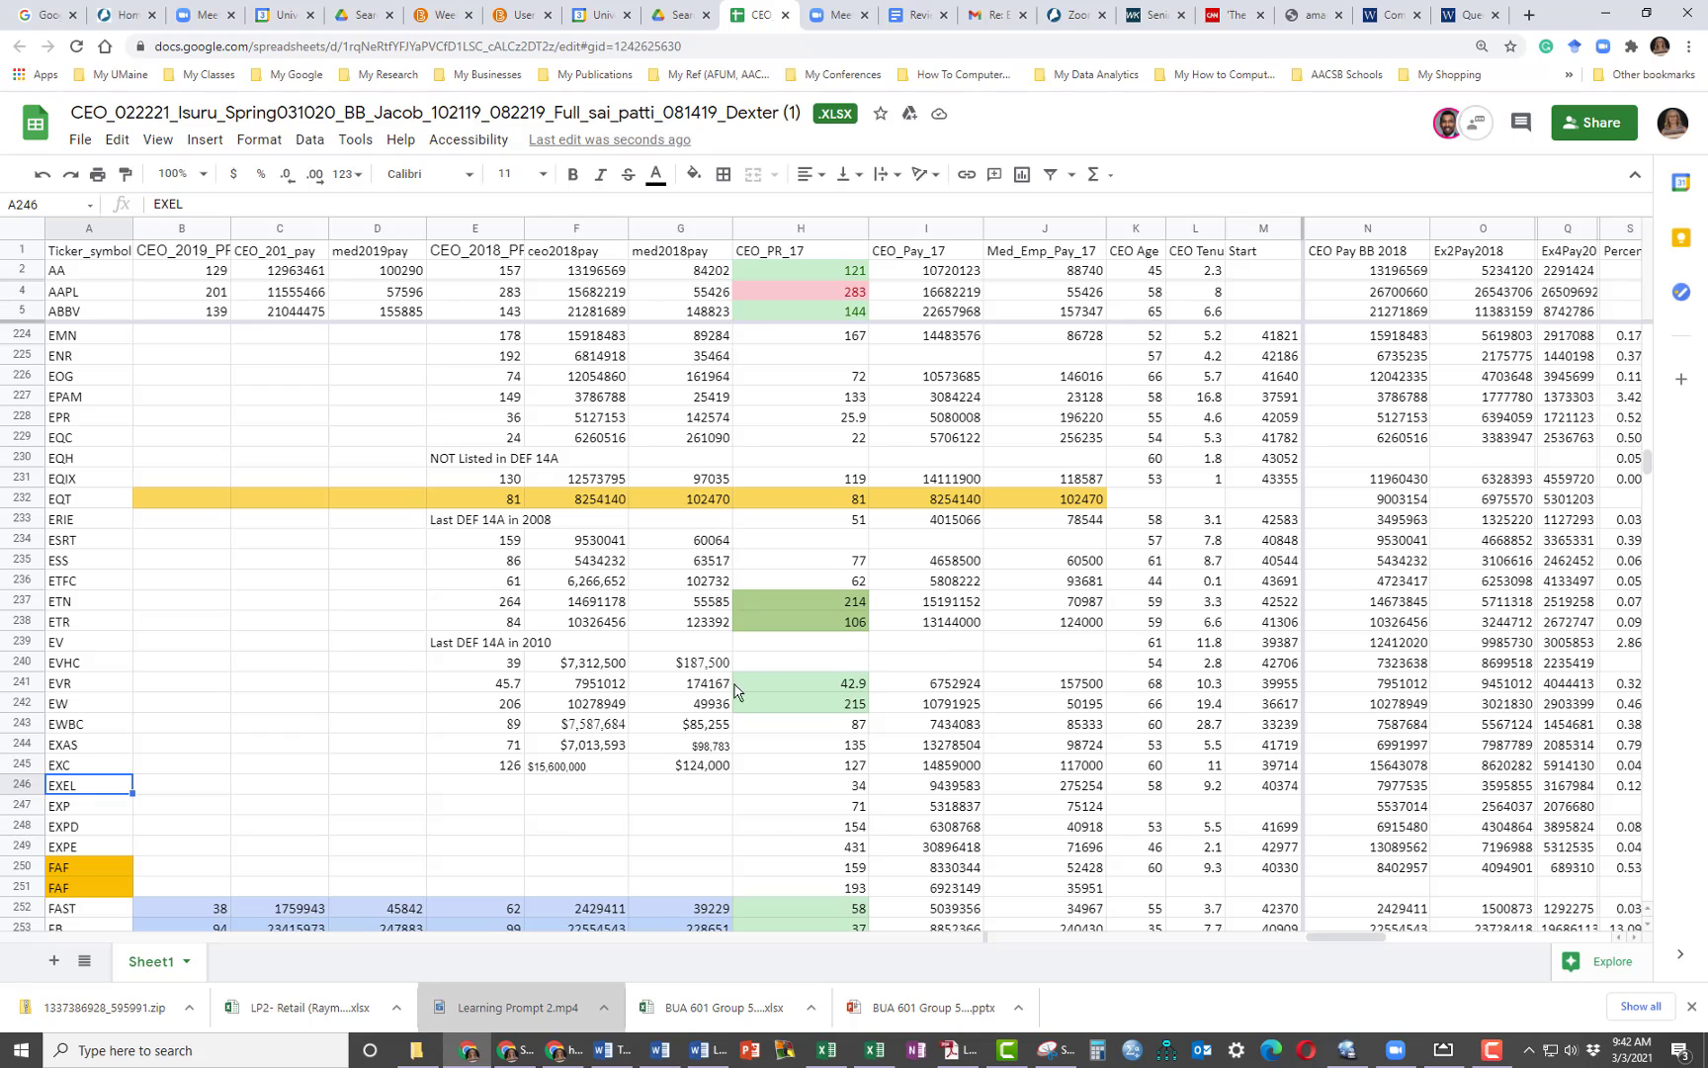
pyautogui.moveTo(507, 1055)
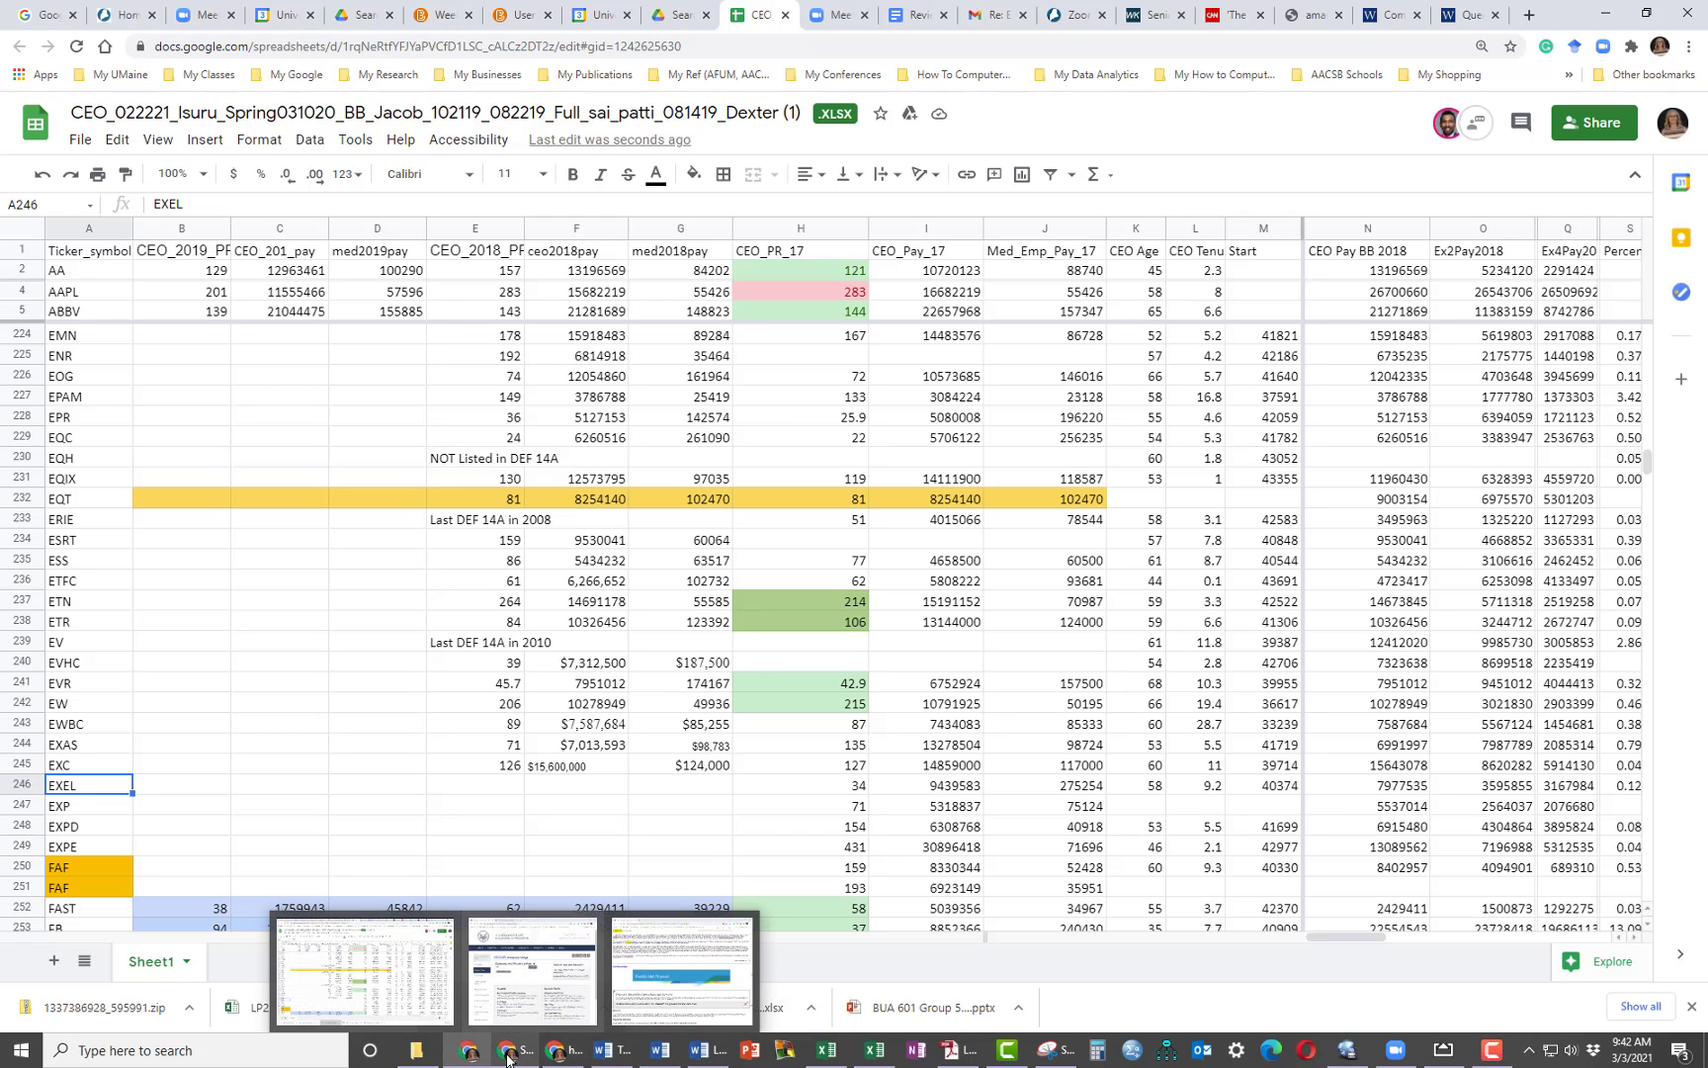
pyautogui.click(538, 974)
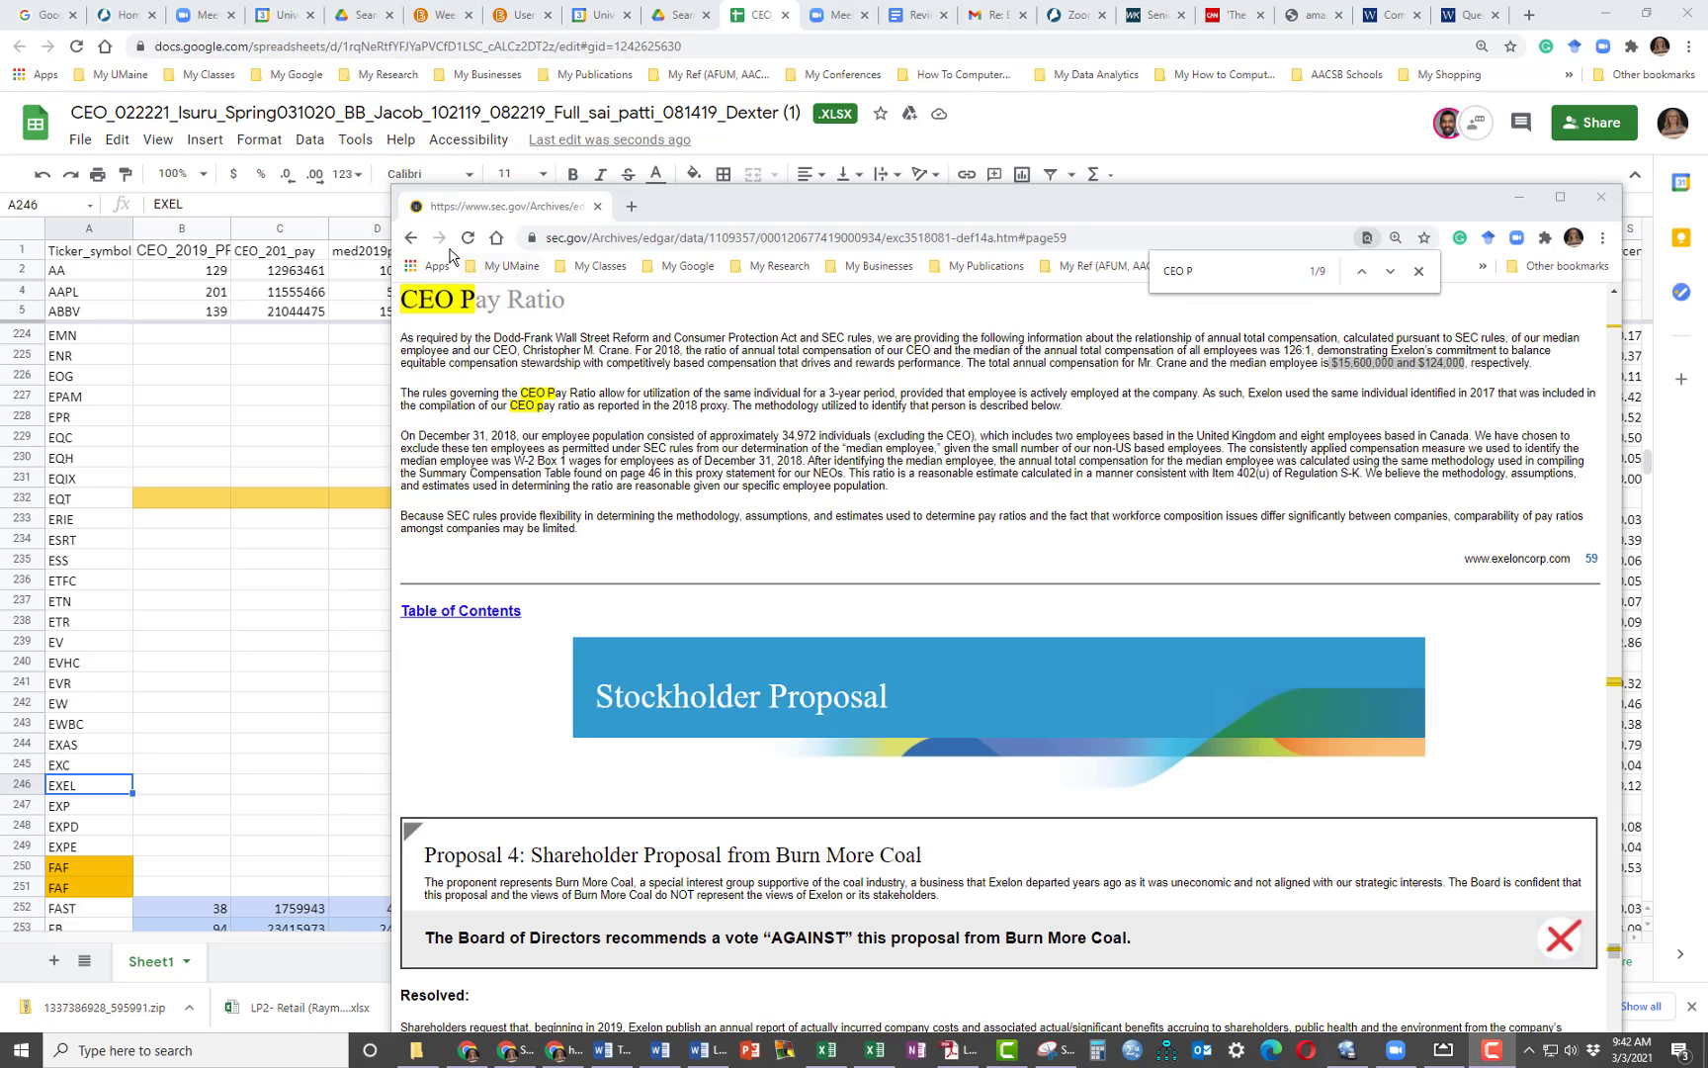
pyautogui.click(411, 239)
pyautogui.click(411, 240)
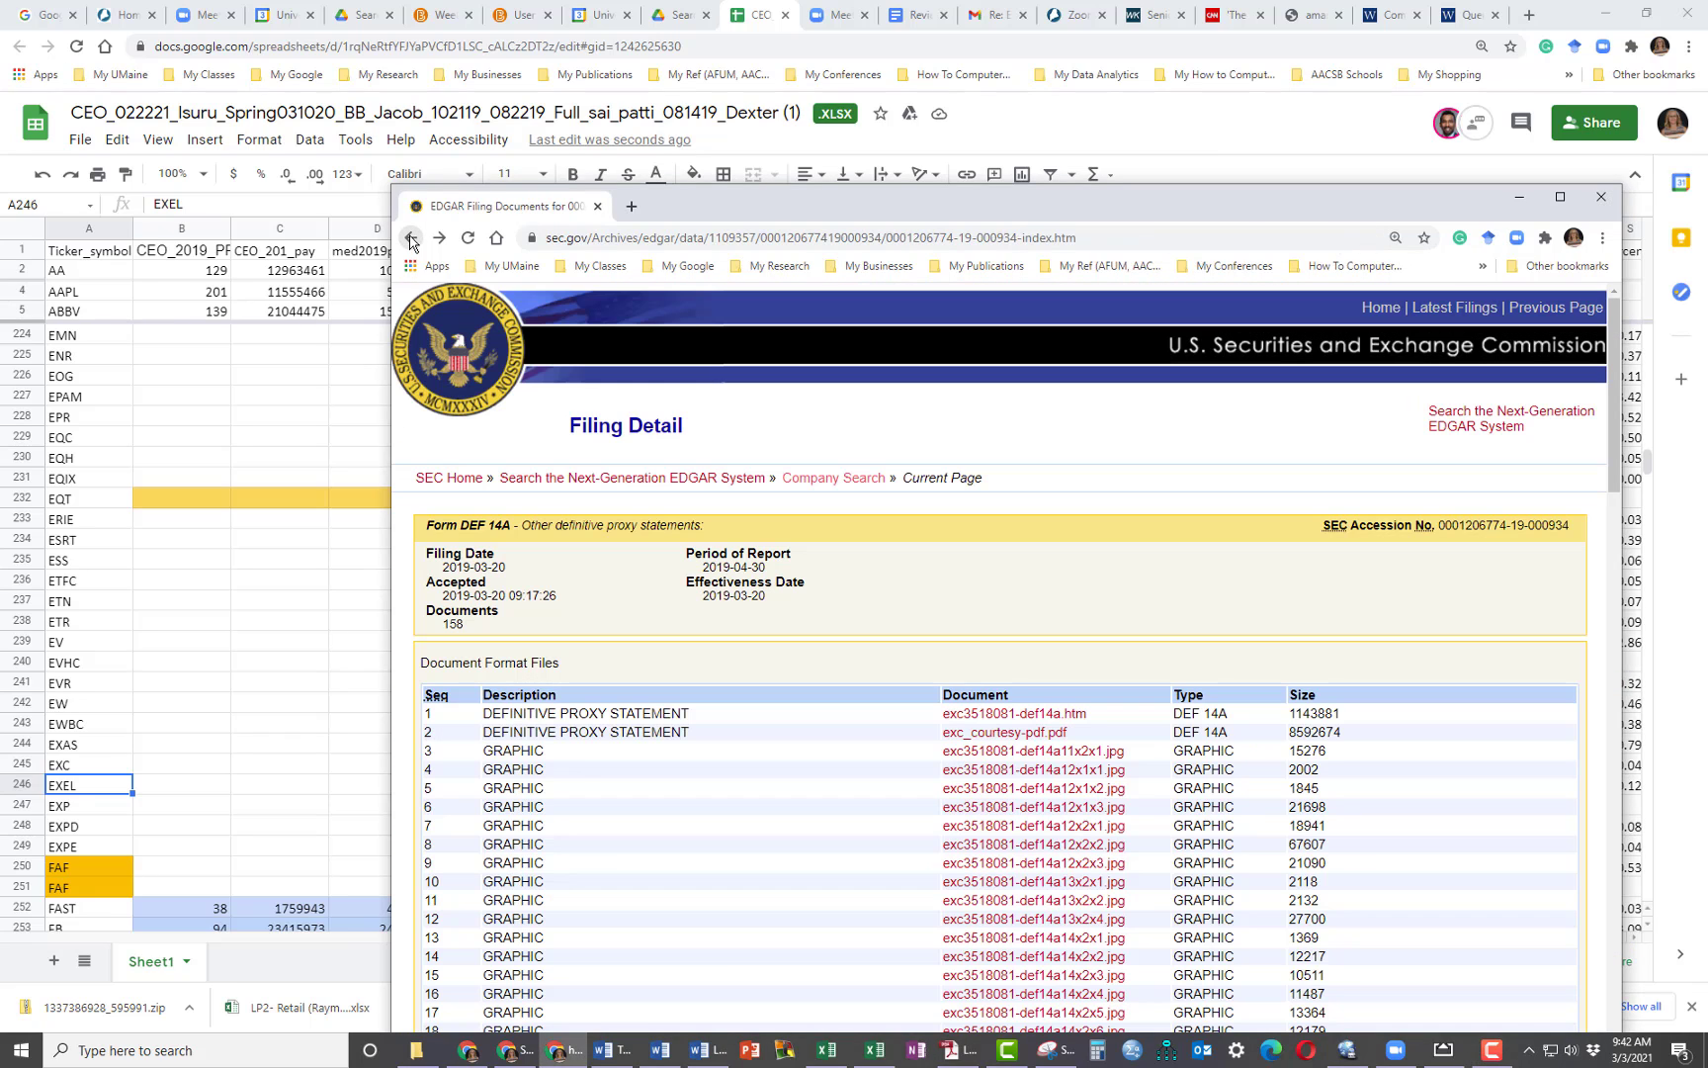
pyautogui.click(411, 239)
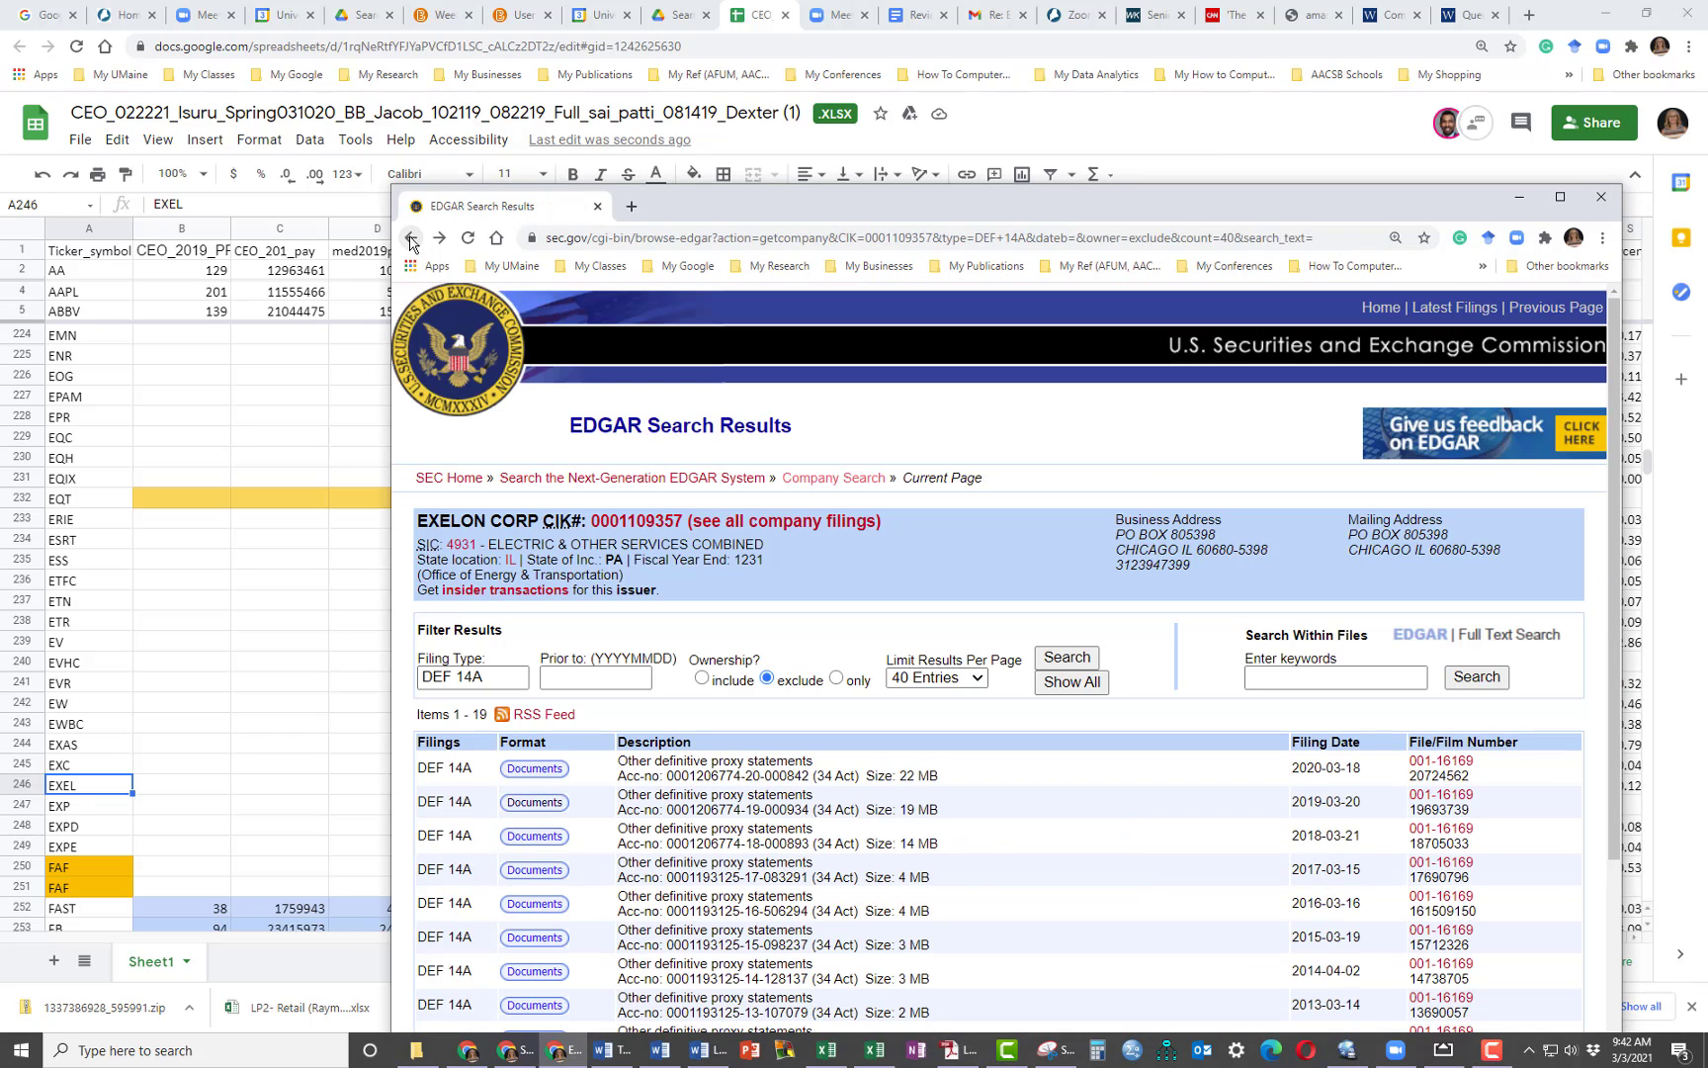
# Return to the EDGAR company search, look up EXEL and open the filing list of Exelixis, Inc.
pyautogui.click(411, 239)
pyautogui.click(412, 240)
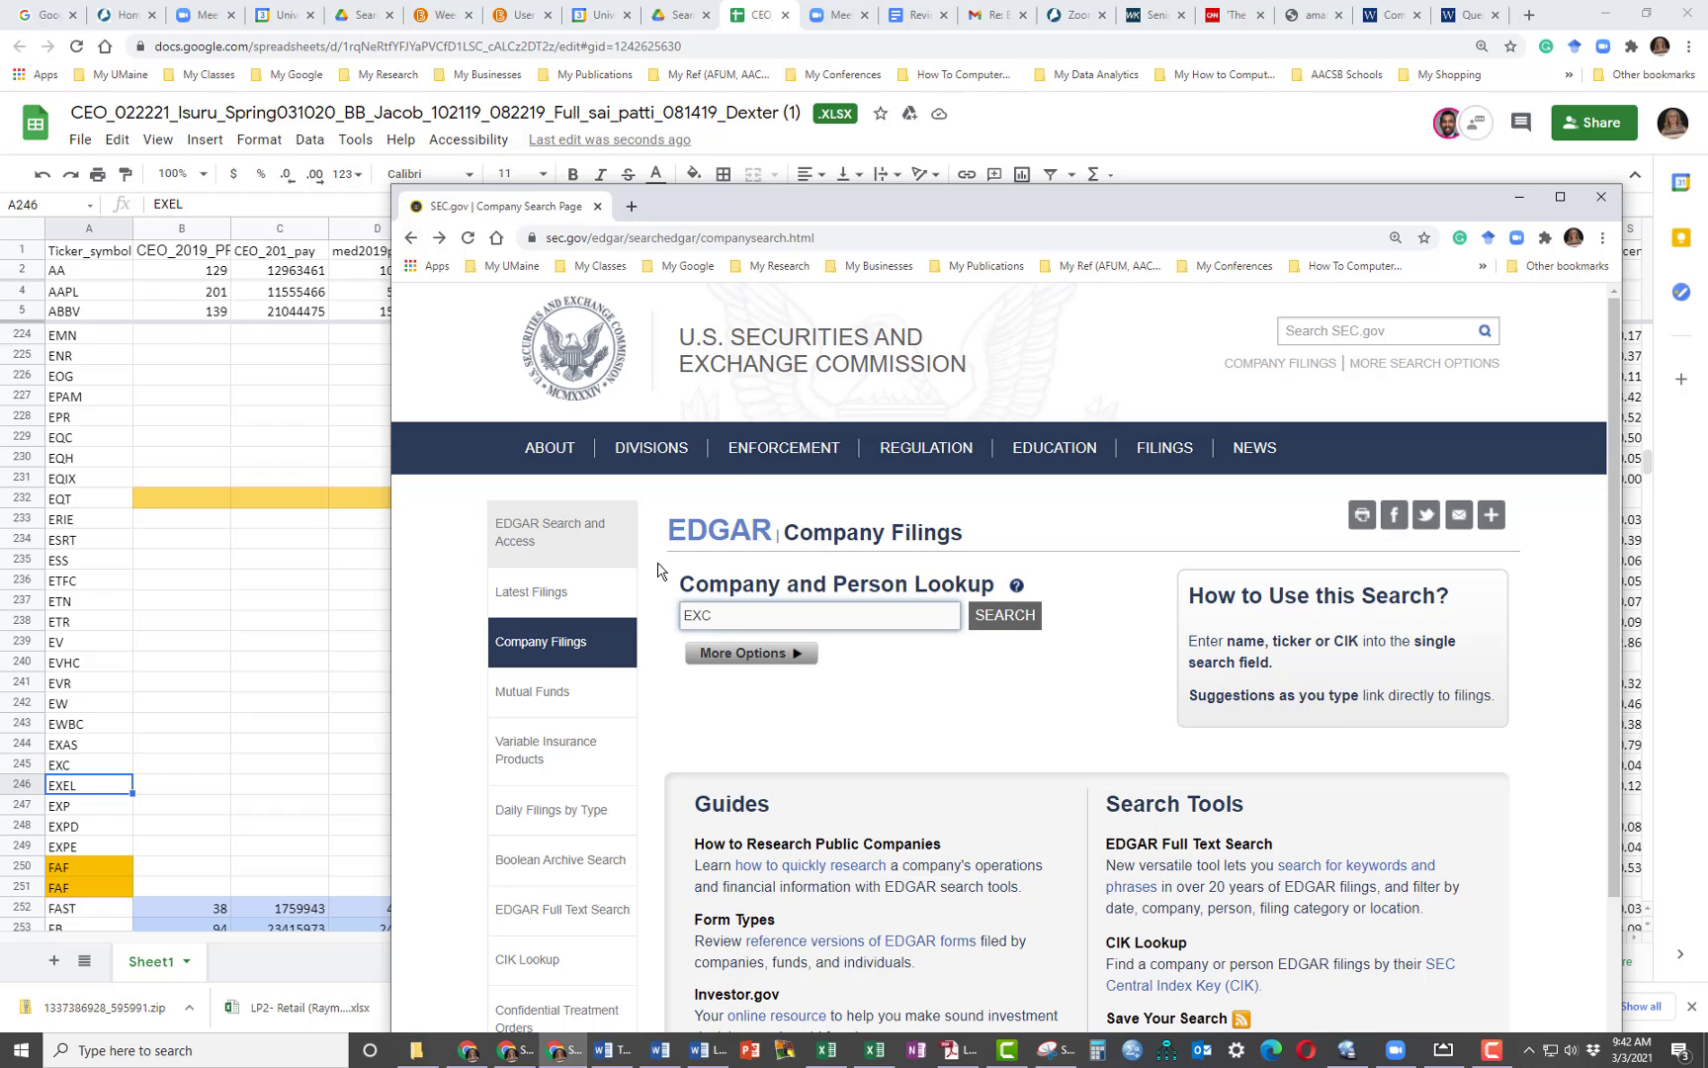
pyautogui.click(720, 618)
pyautogui.write('EL')
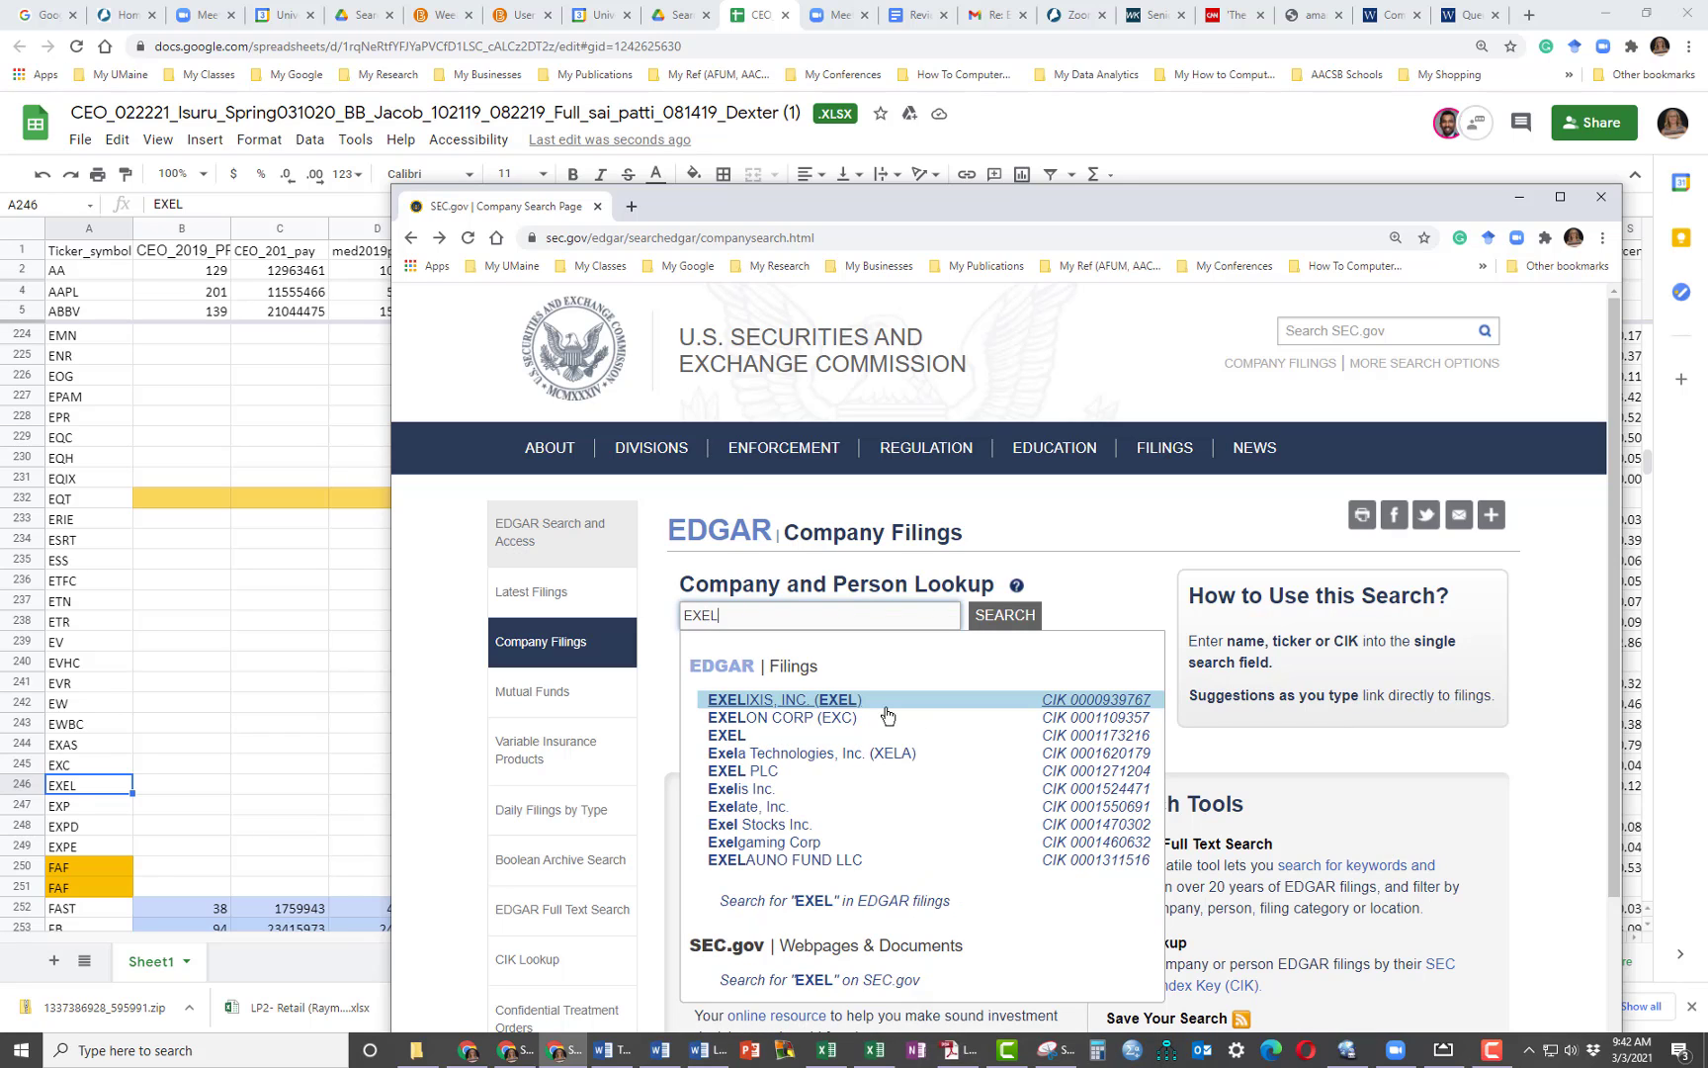
pyautogui.click(820, 707)
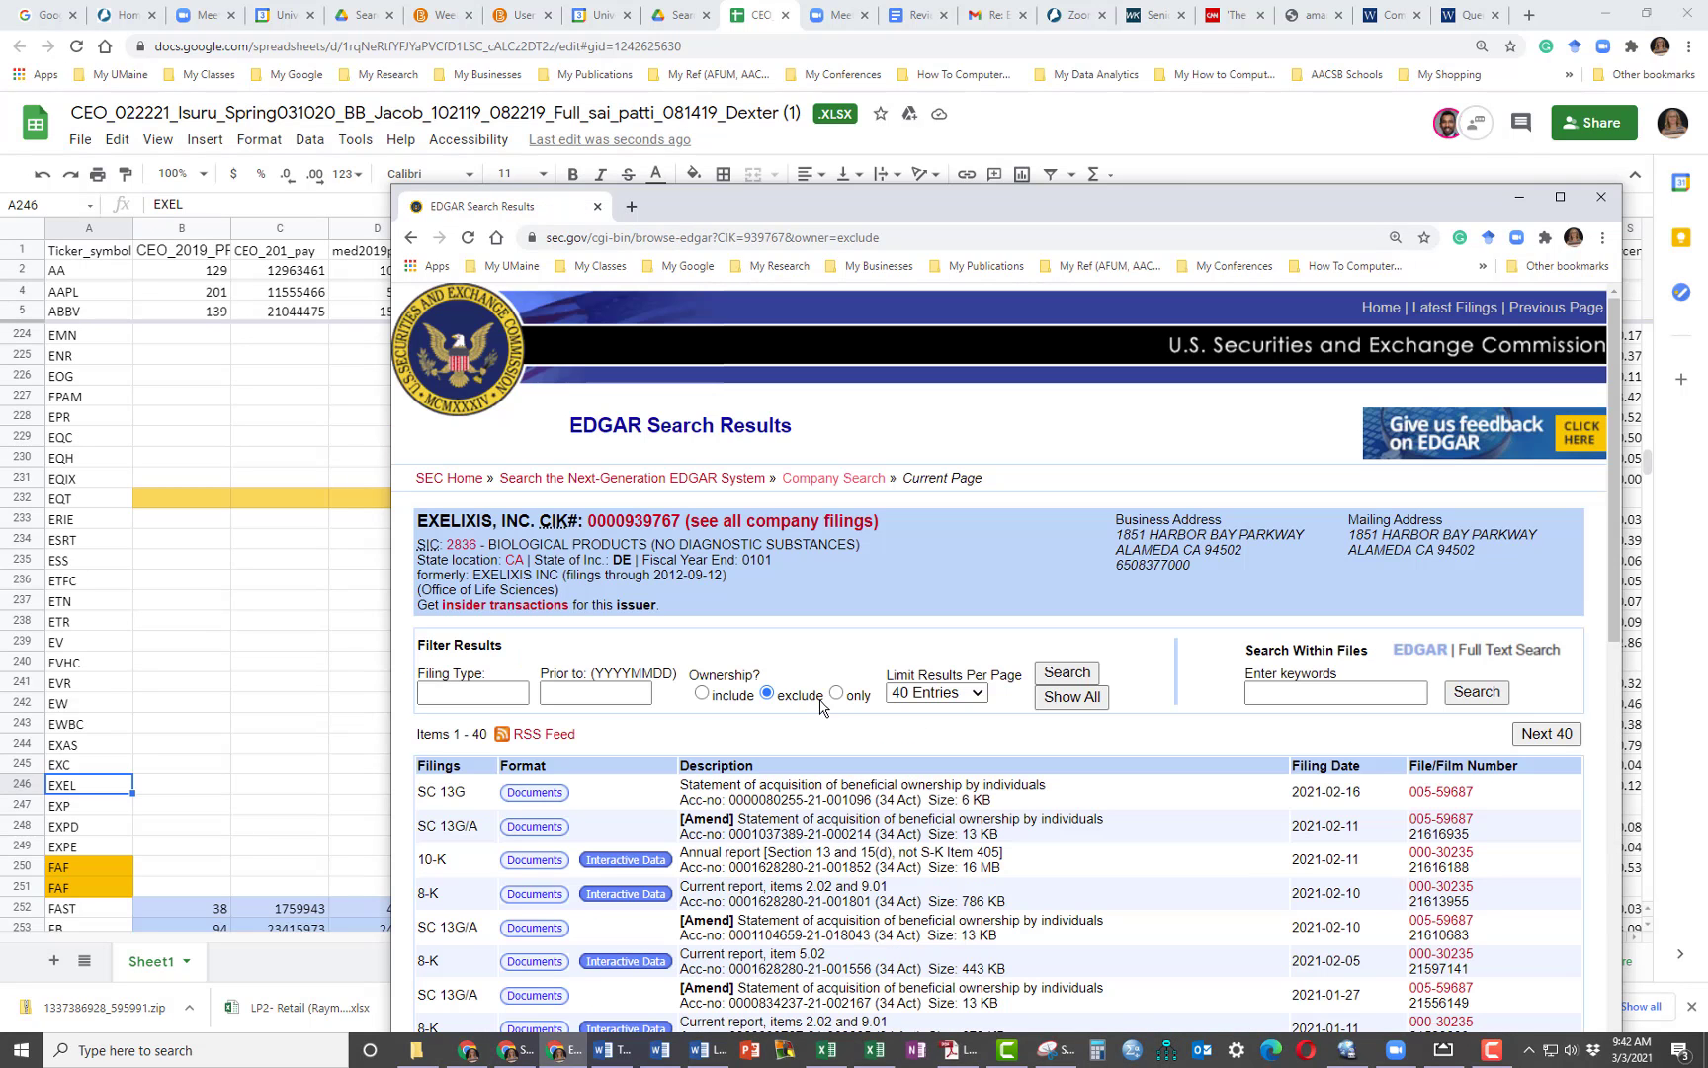
# Filter the Exelixis filings by filing type DEF 14A.
pyautogui.click(452, 690)
pyautogui.write('DEF 14')
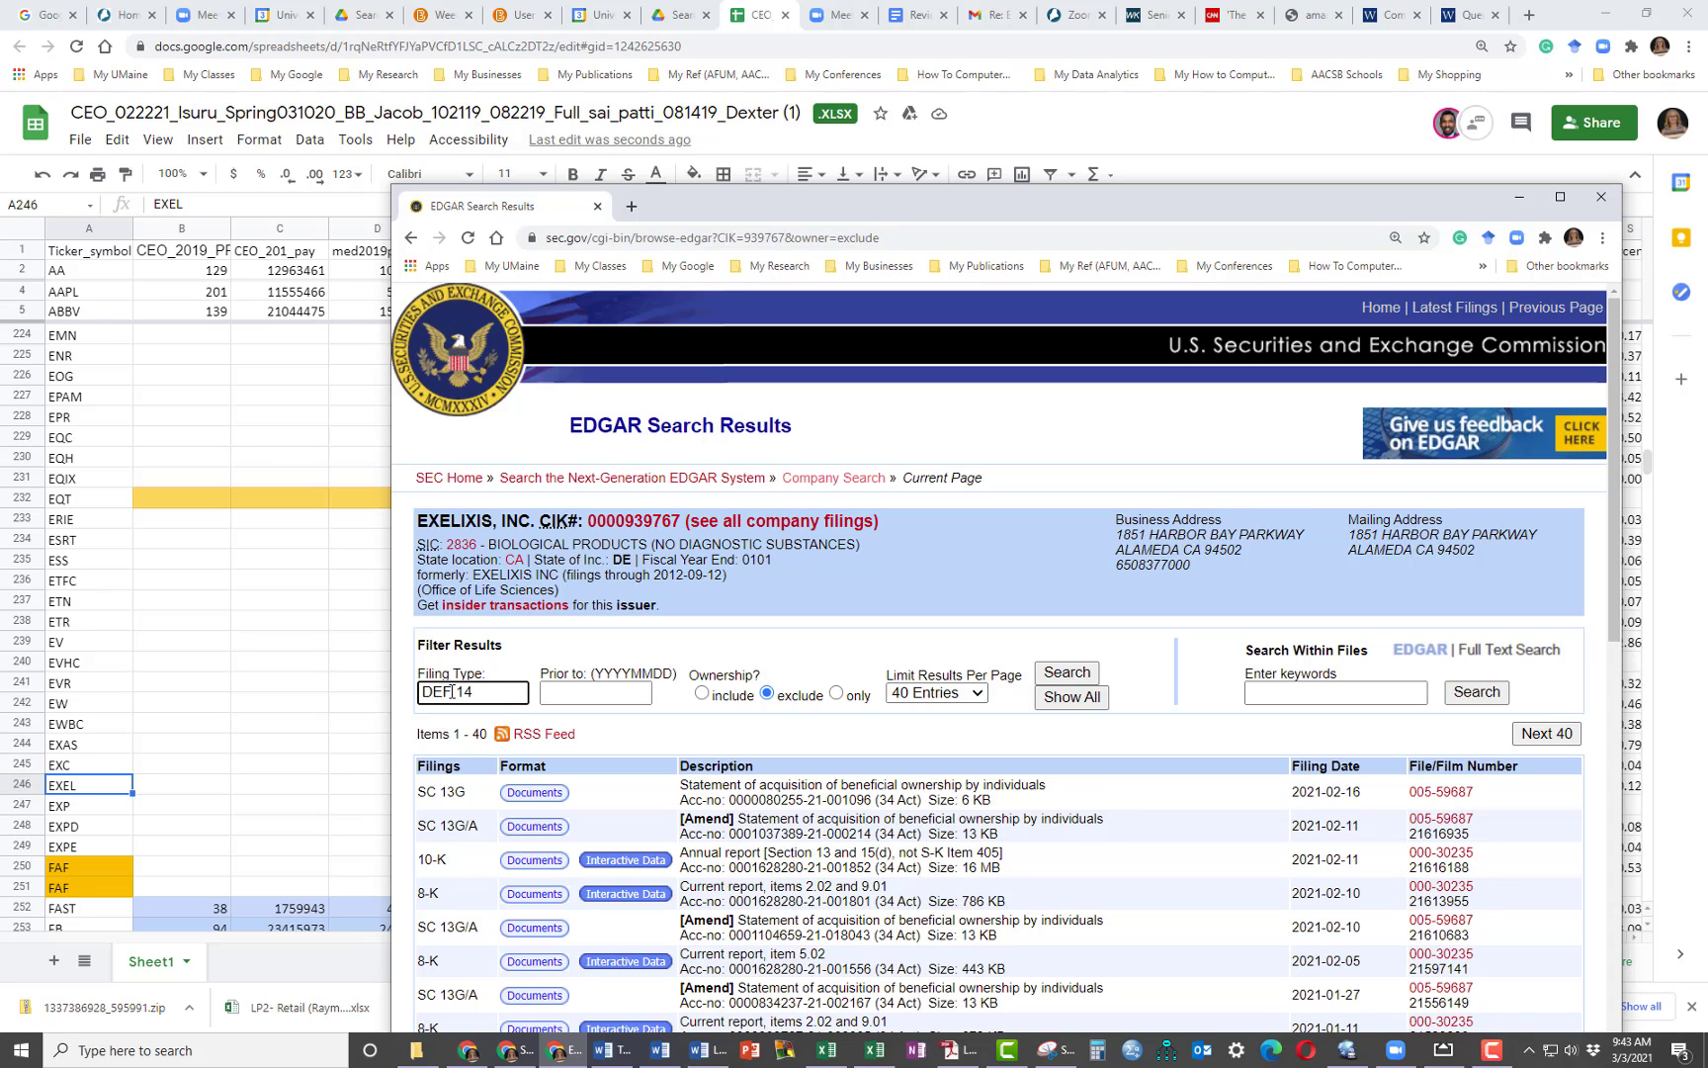
pyautogui.write('A')
pyautogui.press('Return')
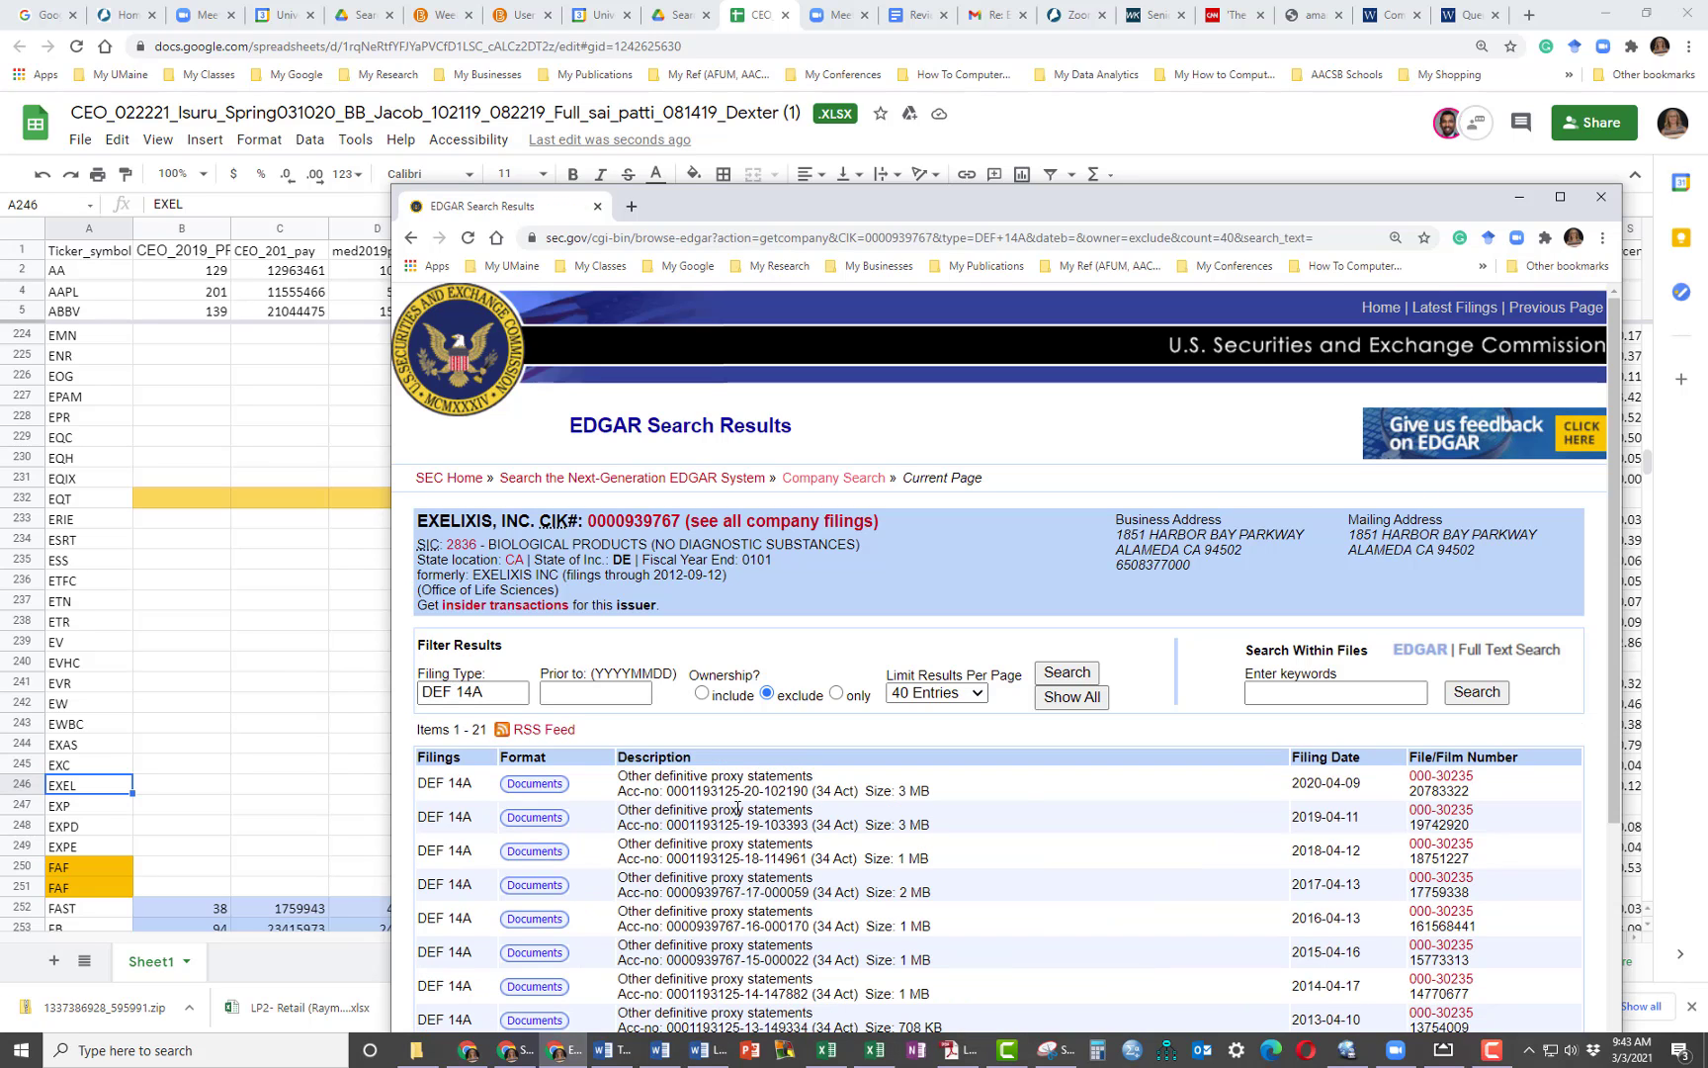
# Open the DEF 14A document filed 2019-04-11 and find "CEO P" to reach its CEO Pay Ratio section.
pyautogui.click(531, 818)
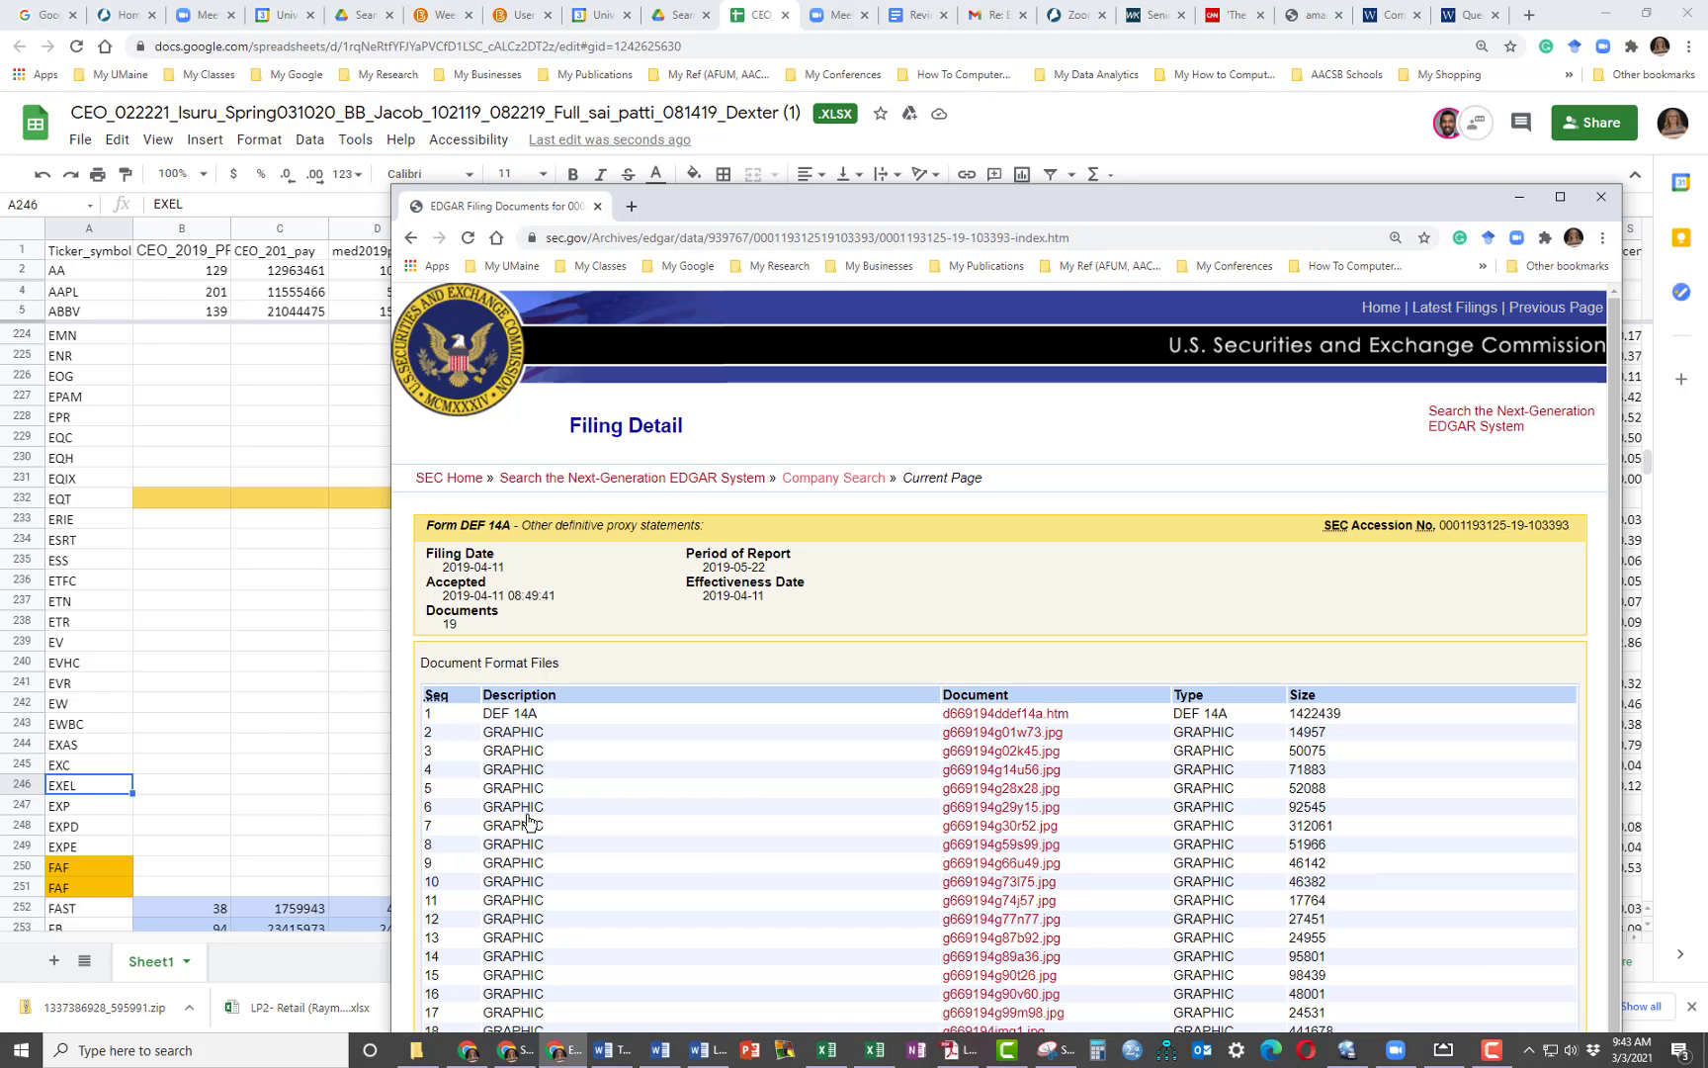
pyautogui.click(1002, 714)
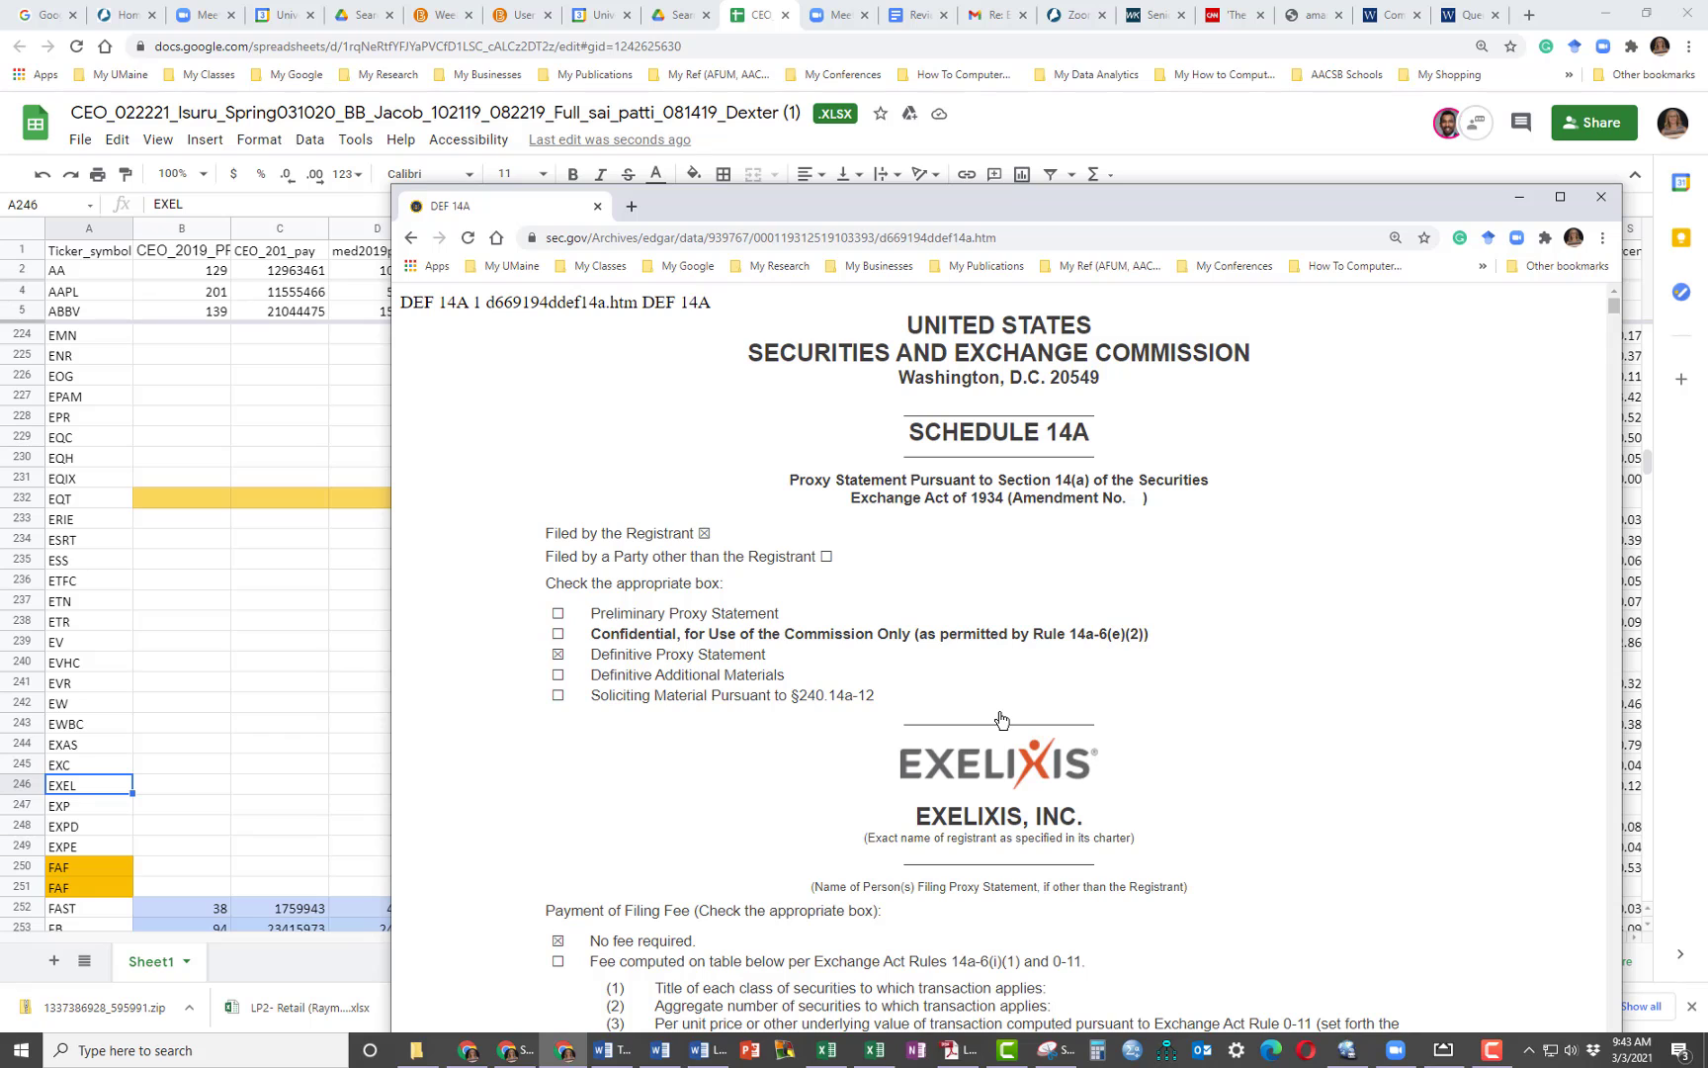
pyautogui.hotkey('ctrl', 'f')
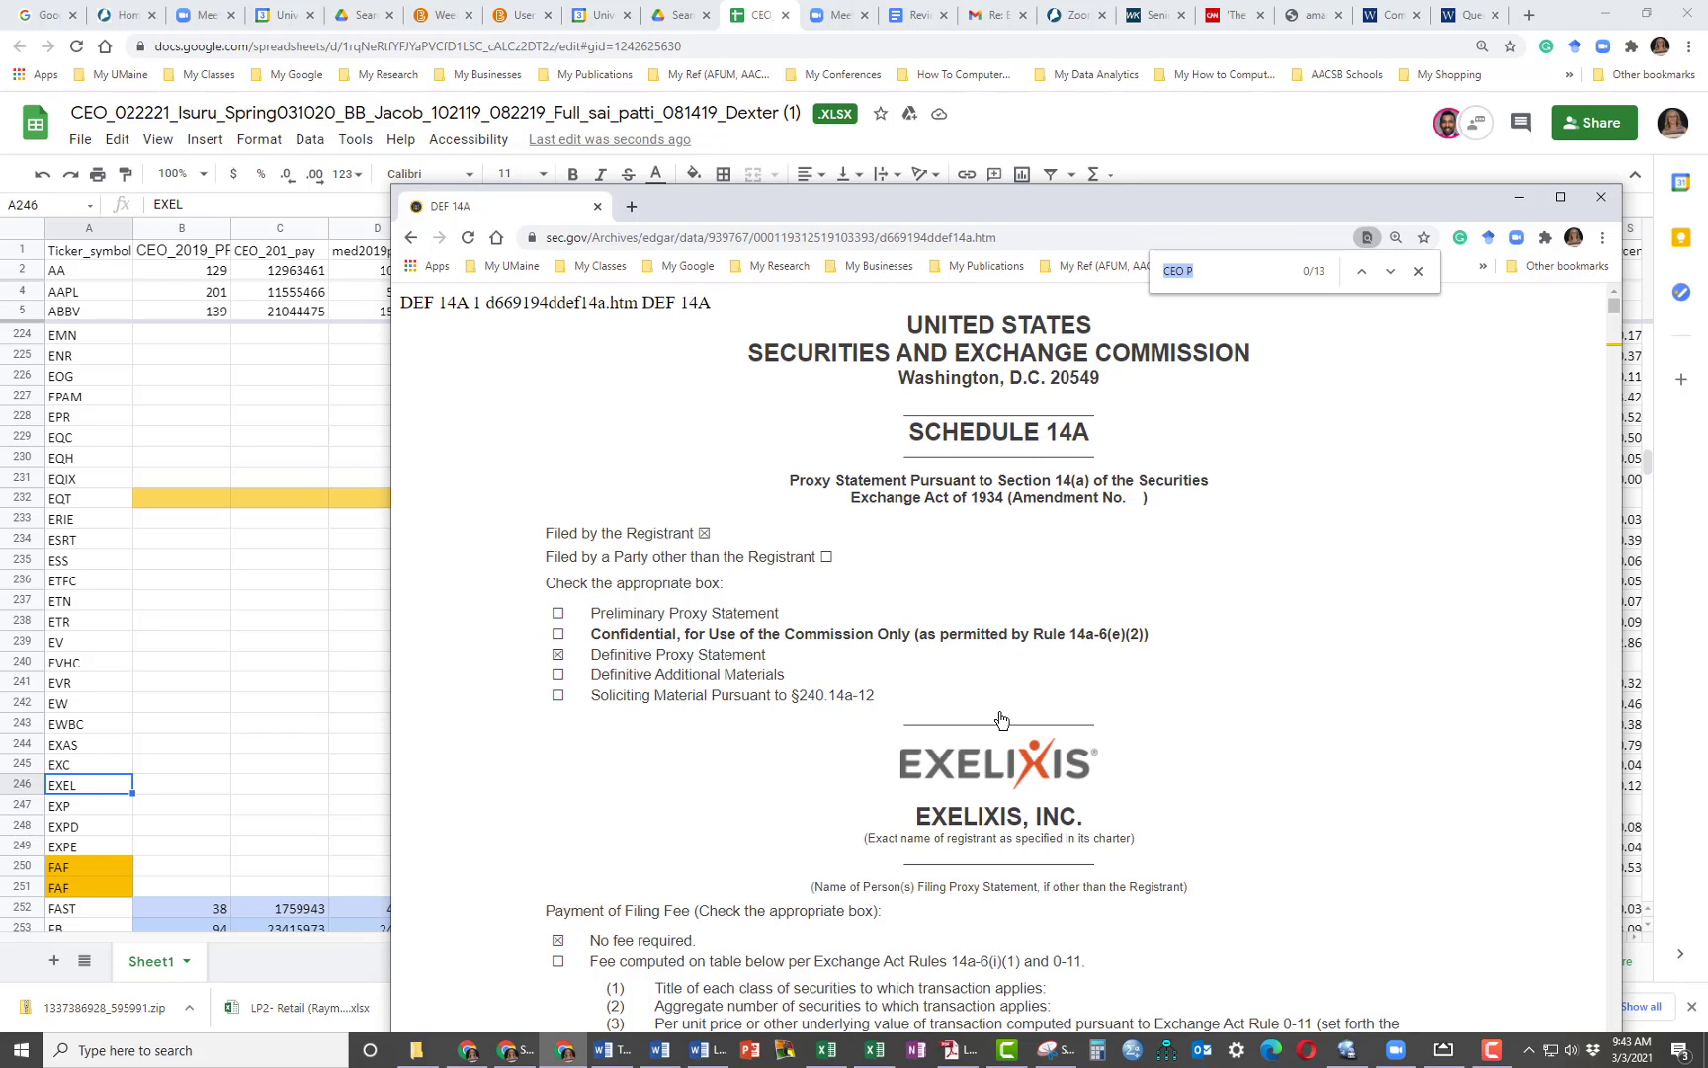
pyautogui.press('Return')
pyautogui.click(612, 704)
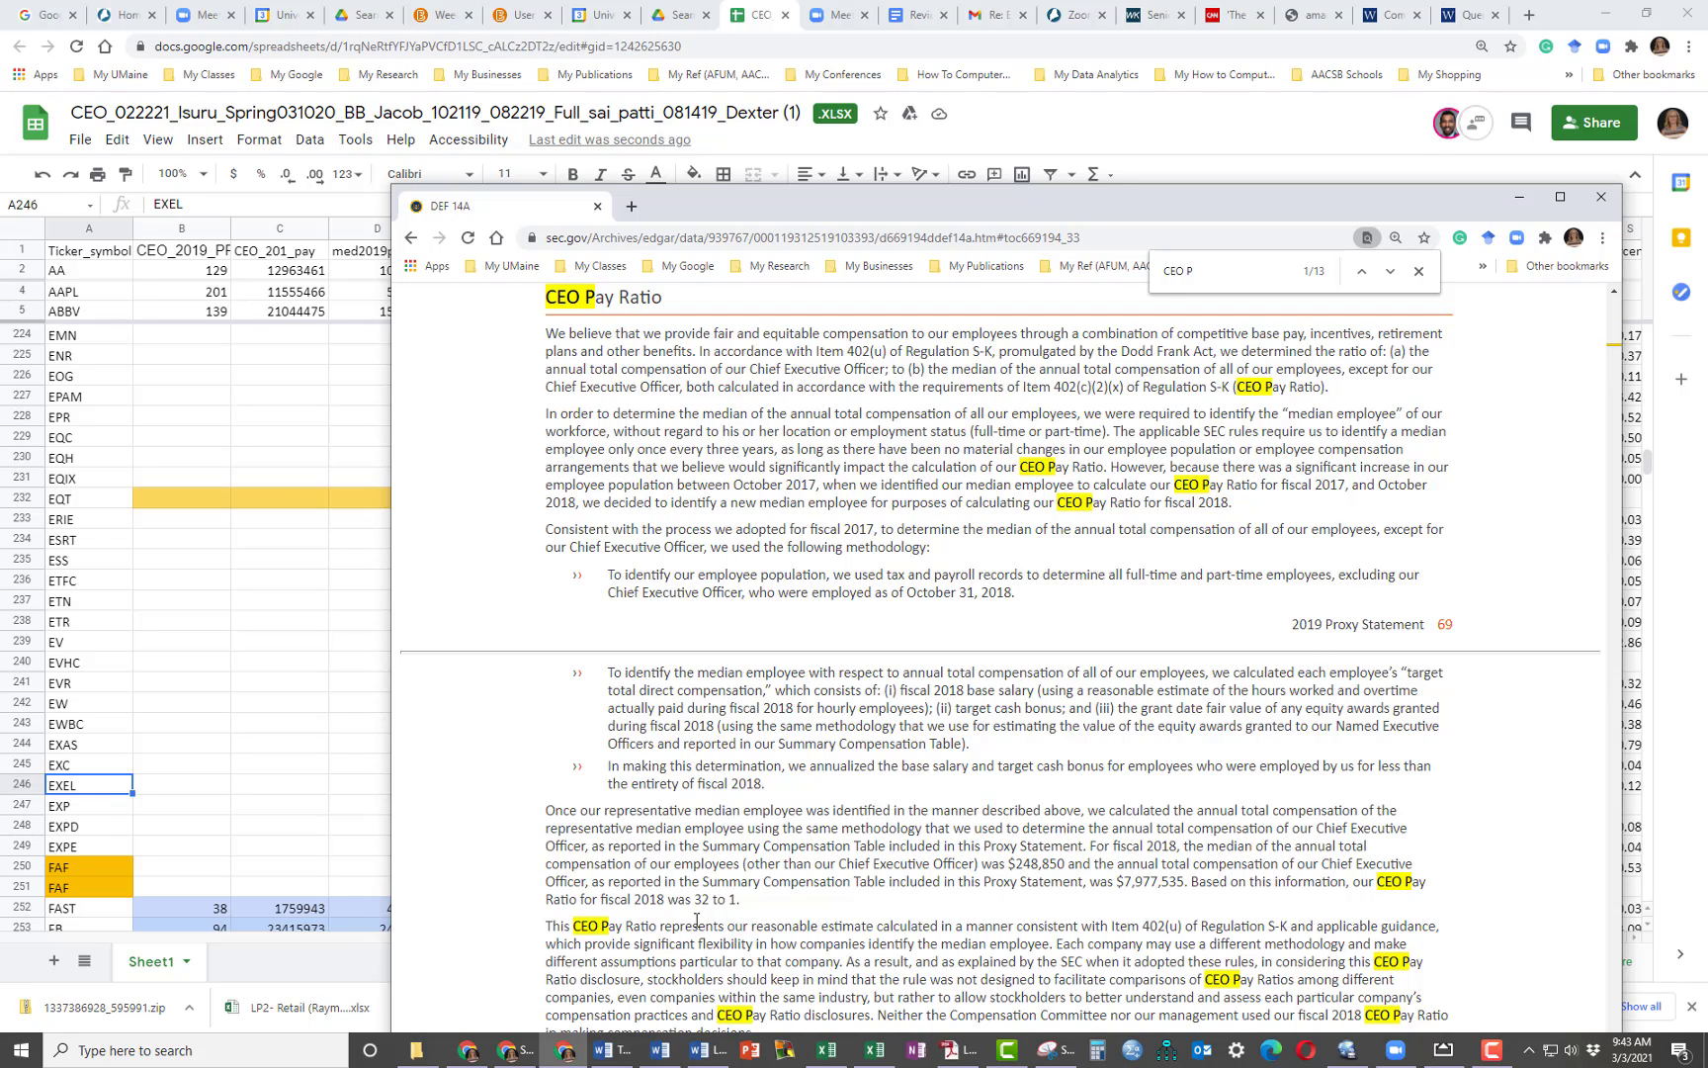
# Move the proxy statement window aside and enter 32 as EXEL's 2018 CEO pay ratio in cell E246.
pyautogui.moveTo(887, 206); pyautogui.dragTo(942, 182)
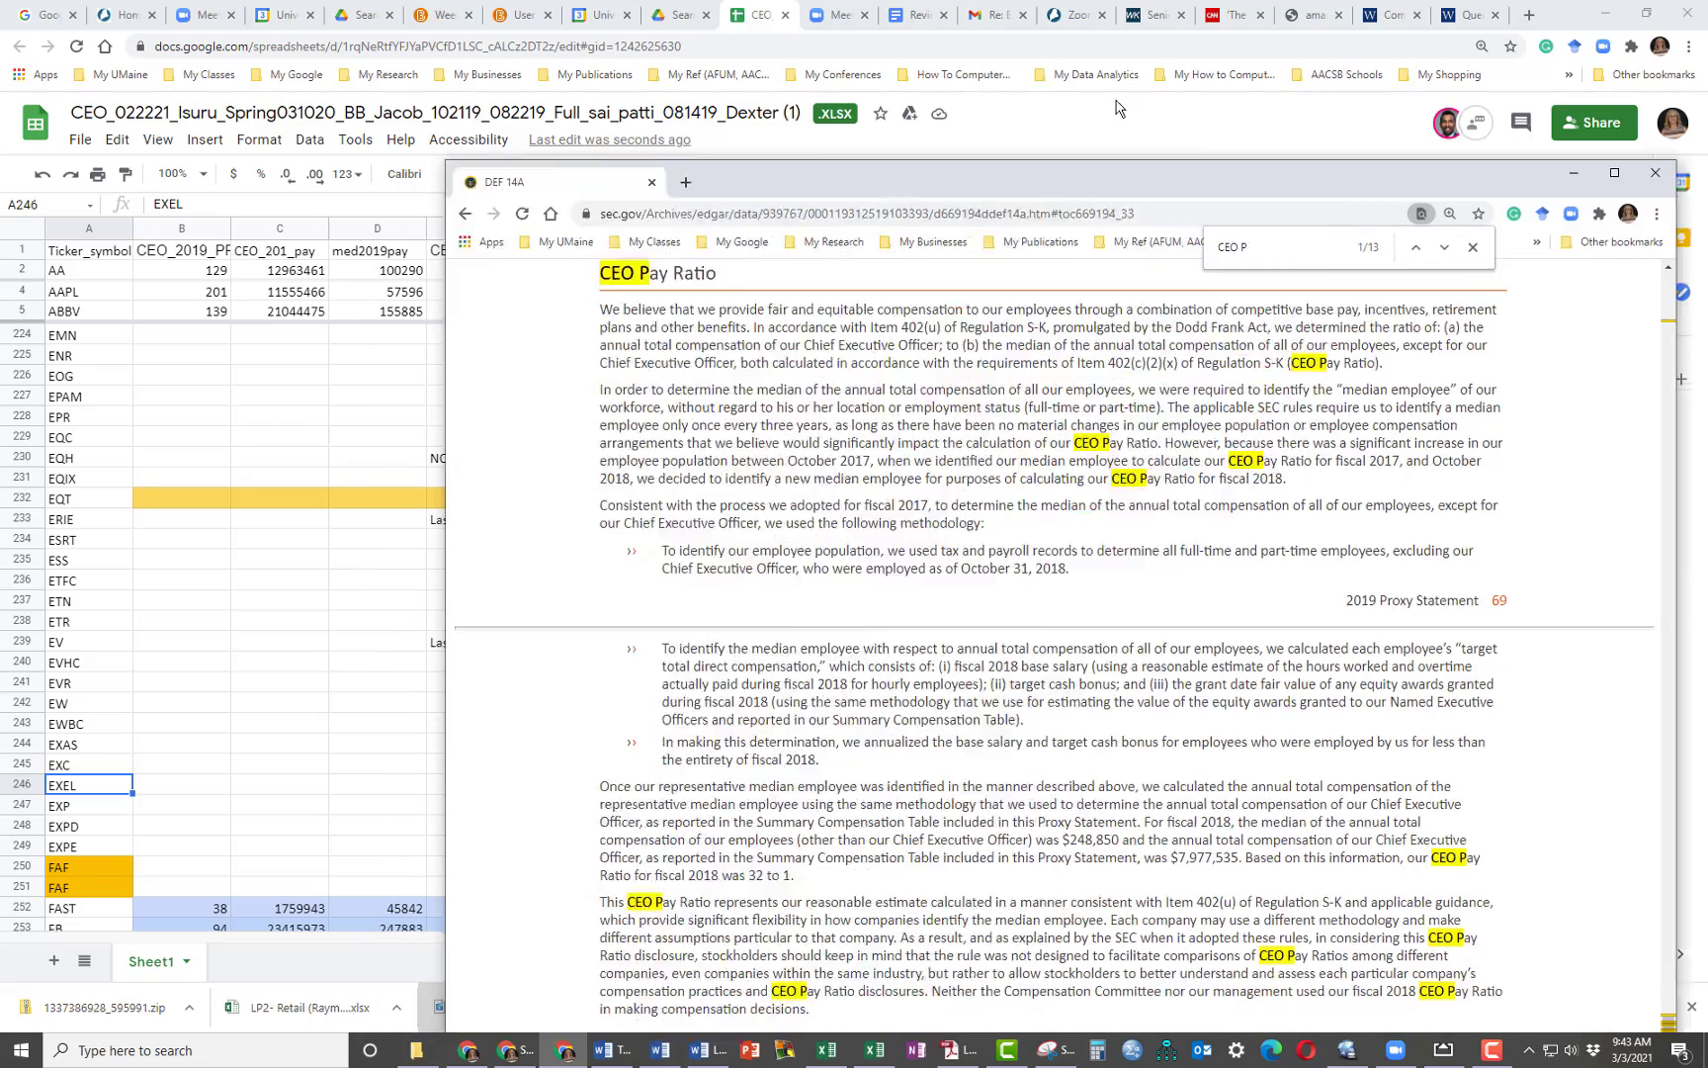
pyautogui.moveTo(1117, 102); pyautogui.dragTo(1357, 135)
pyautogui.click(479, 779)
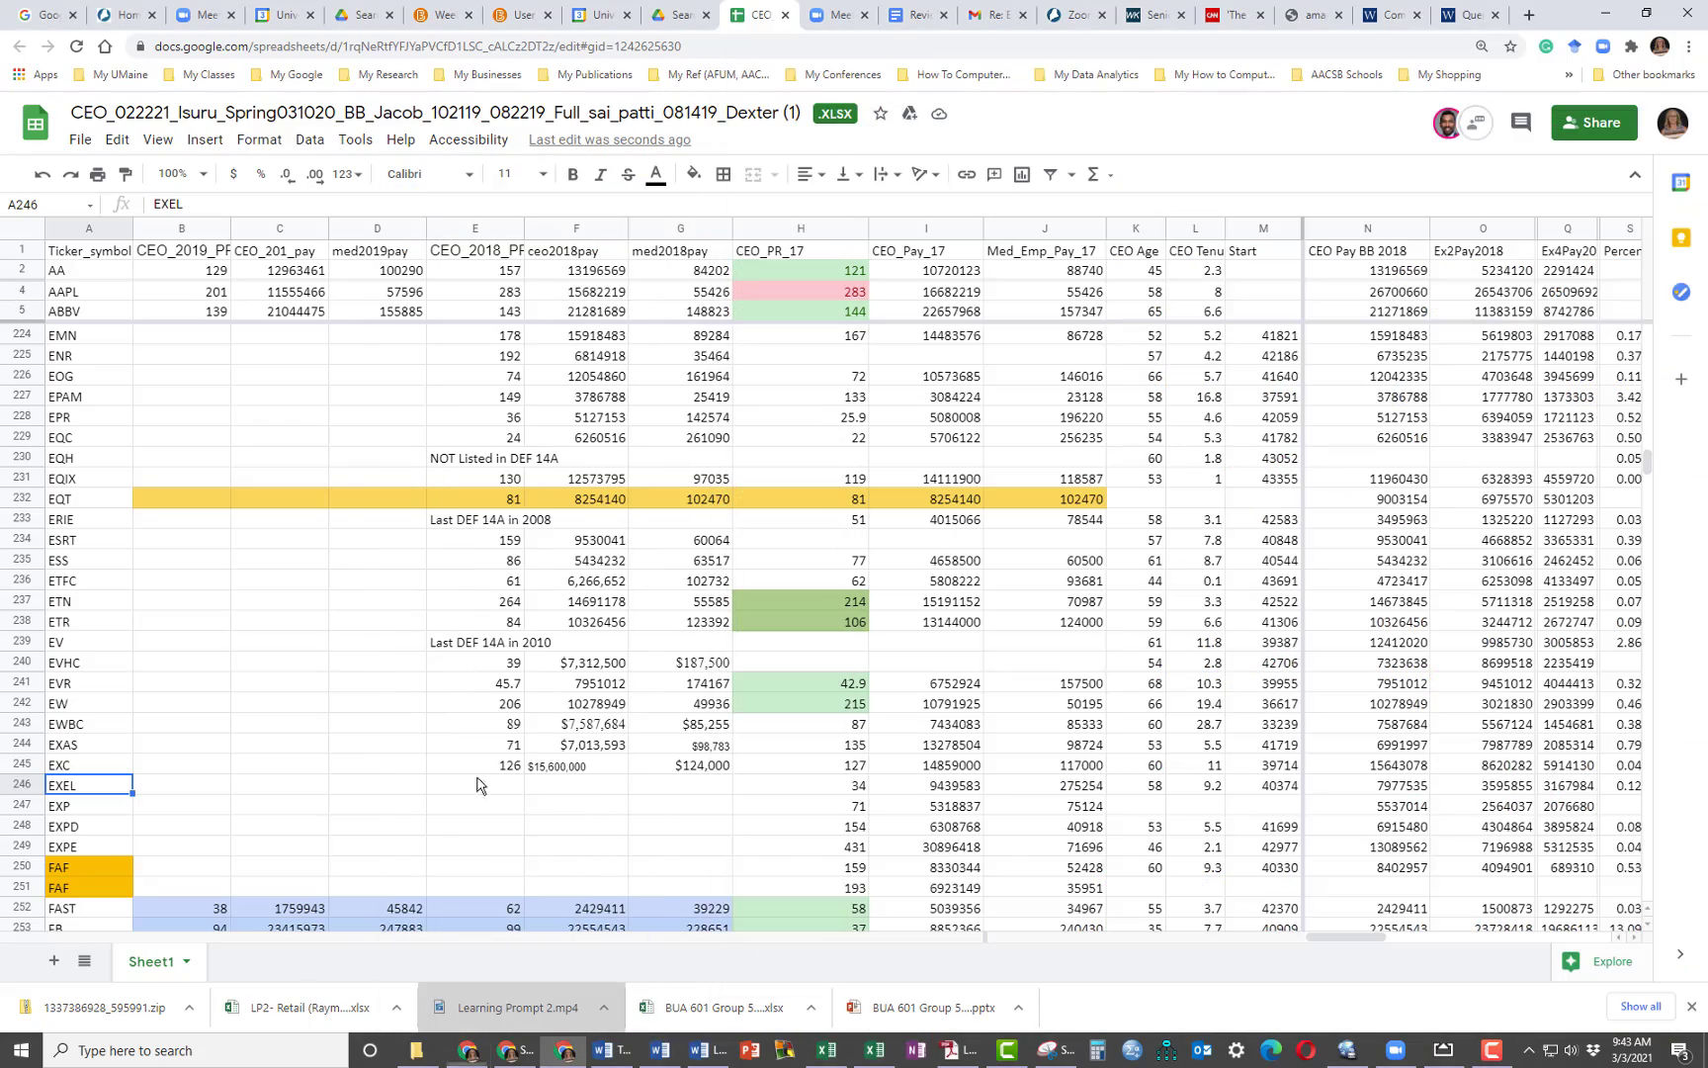
pyautogui.click(489, 789)
pyautogui.write('32')
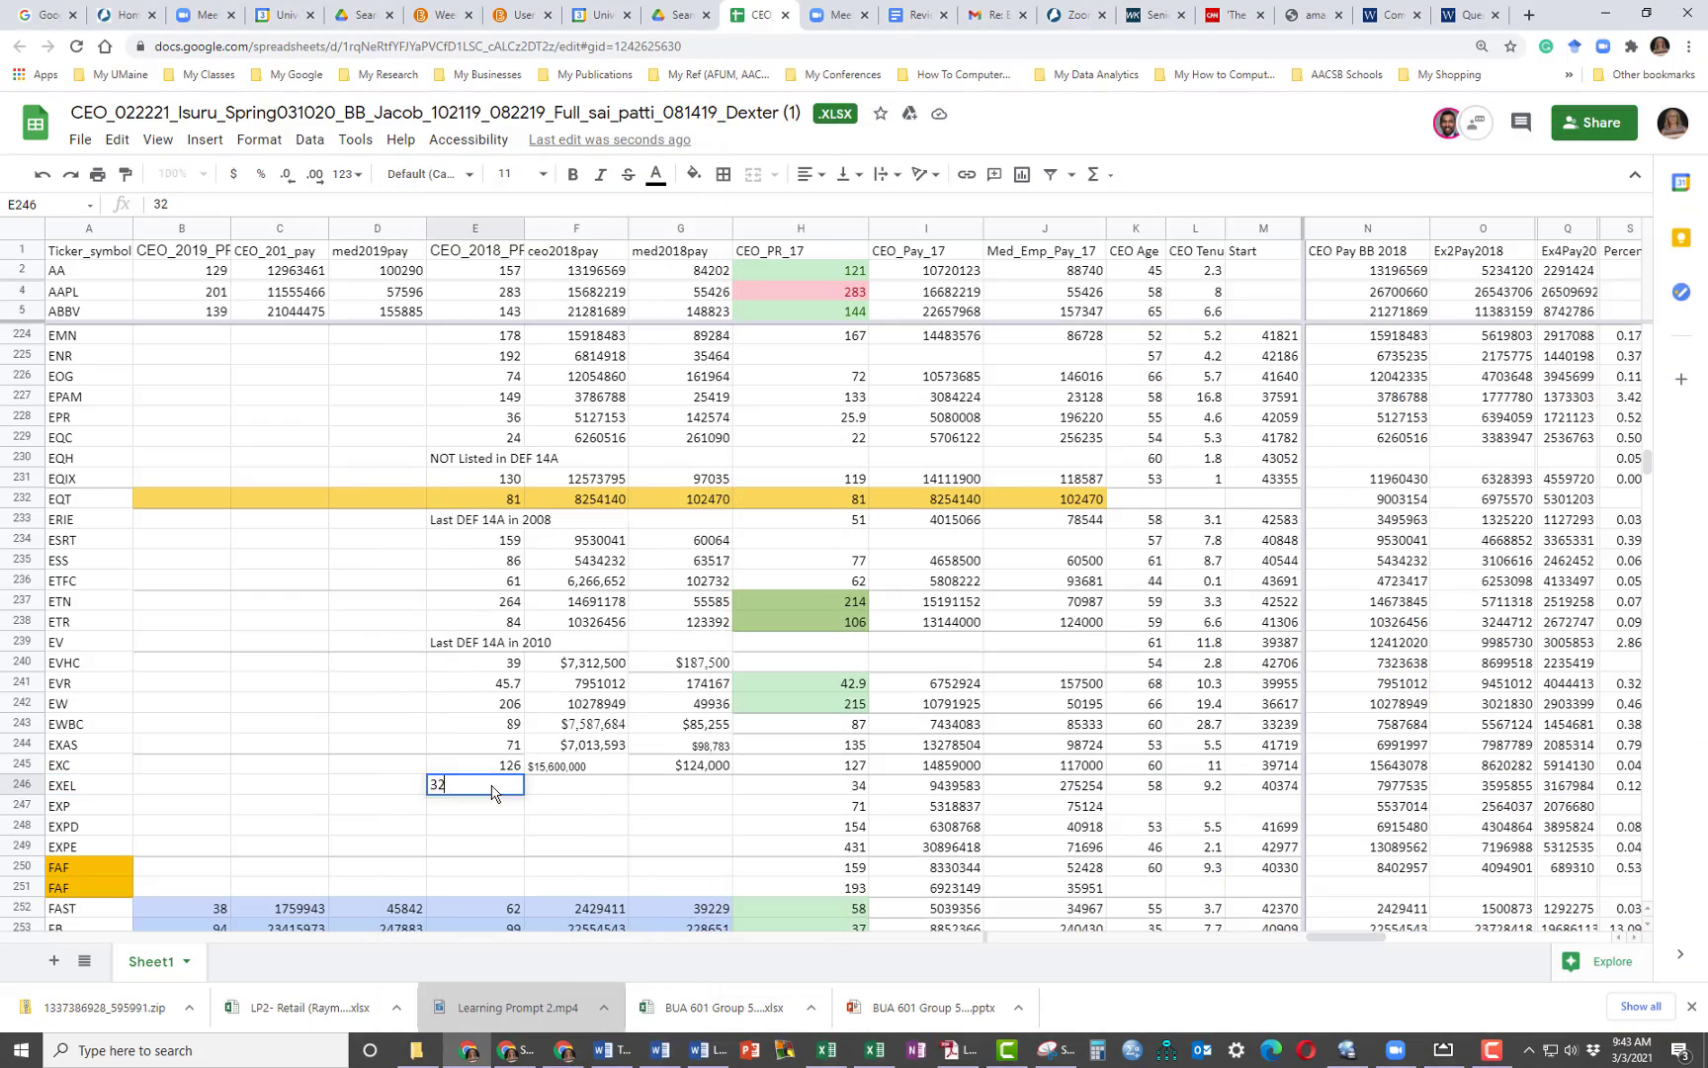
# Copy the CEO's annual total compensation, $7,977,535, from the proxy statement into EXEL's ceo2018pay cell, F246.
pyautogui.hotkey('alt', 'Tab')
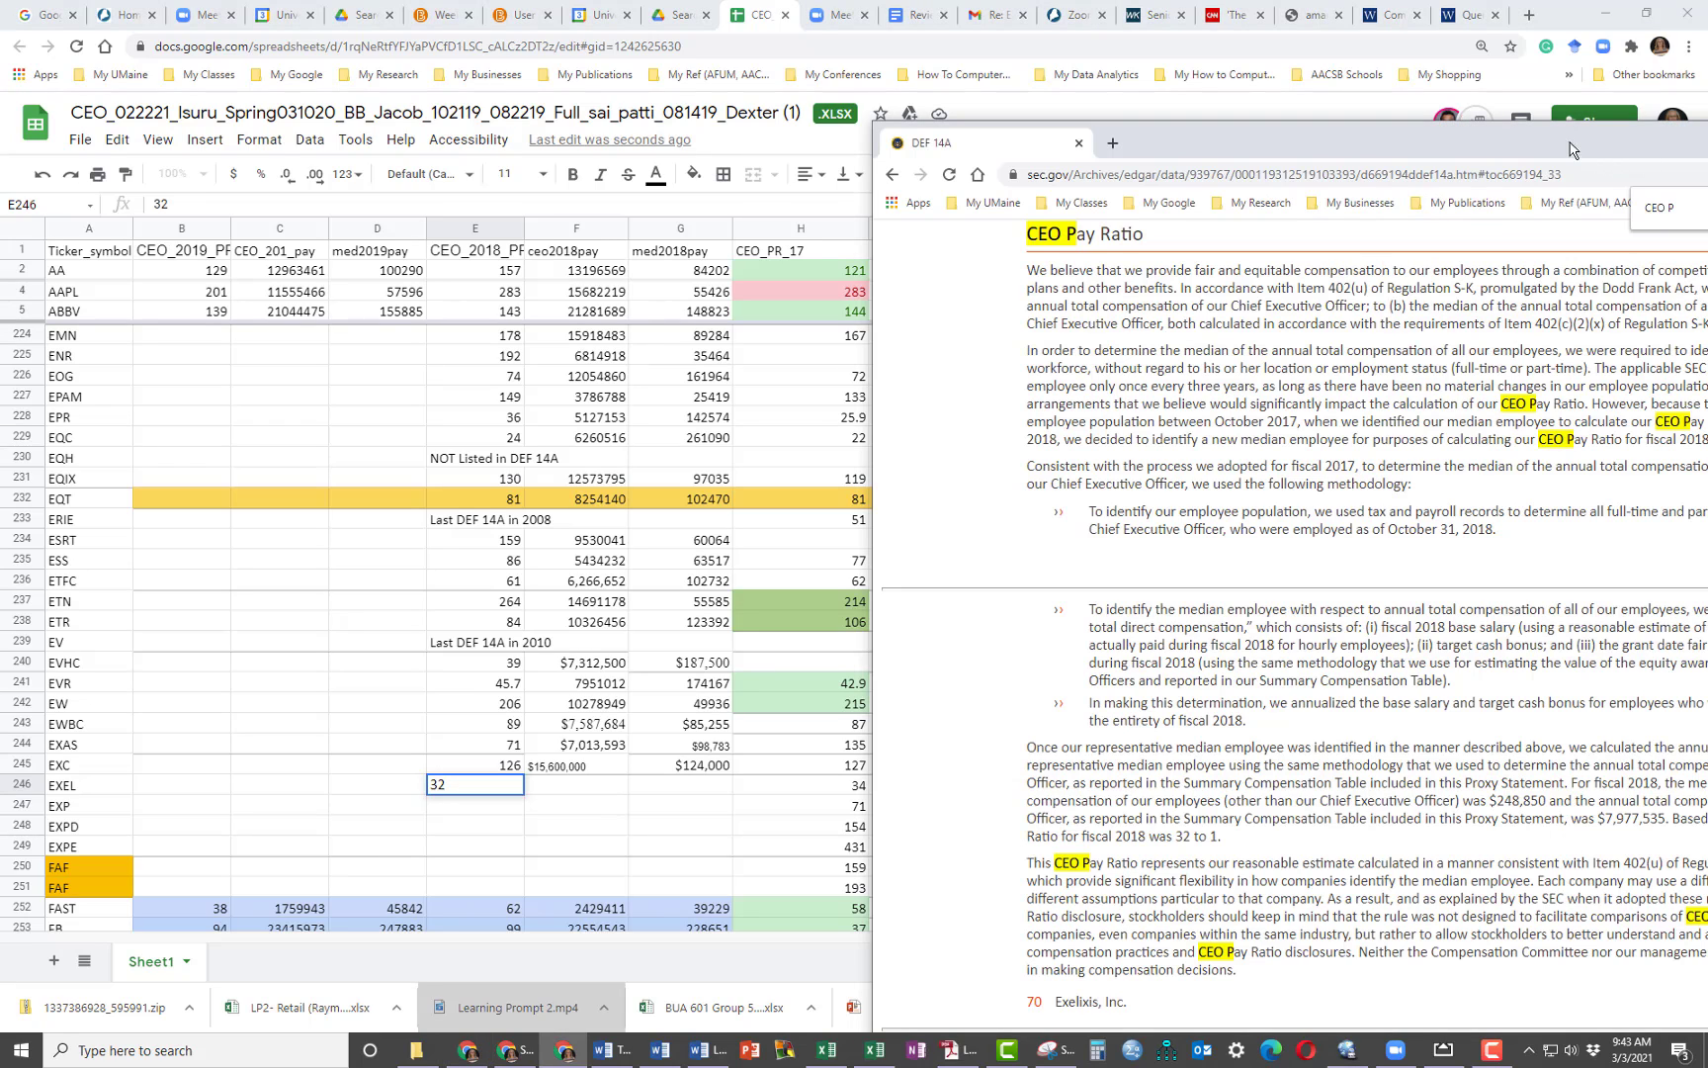
pyautogui.moveTo(1568, 144); pyautogui.dragTo(1229, 107)
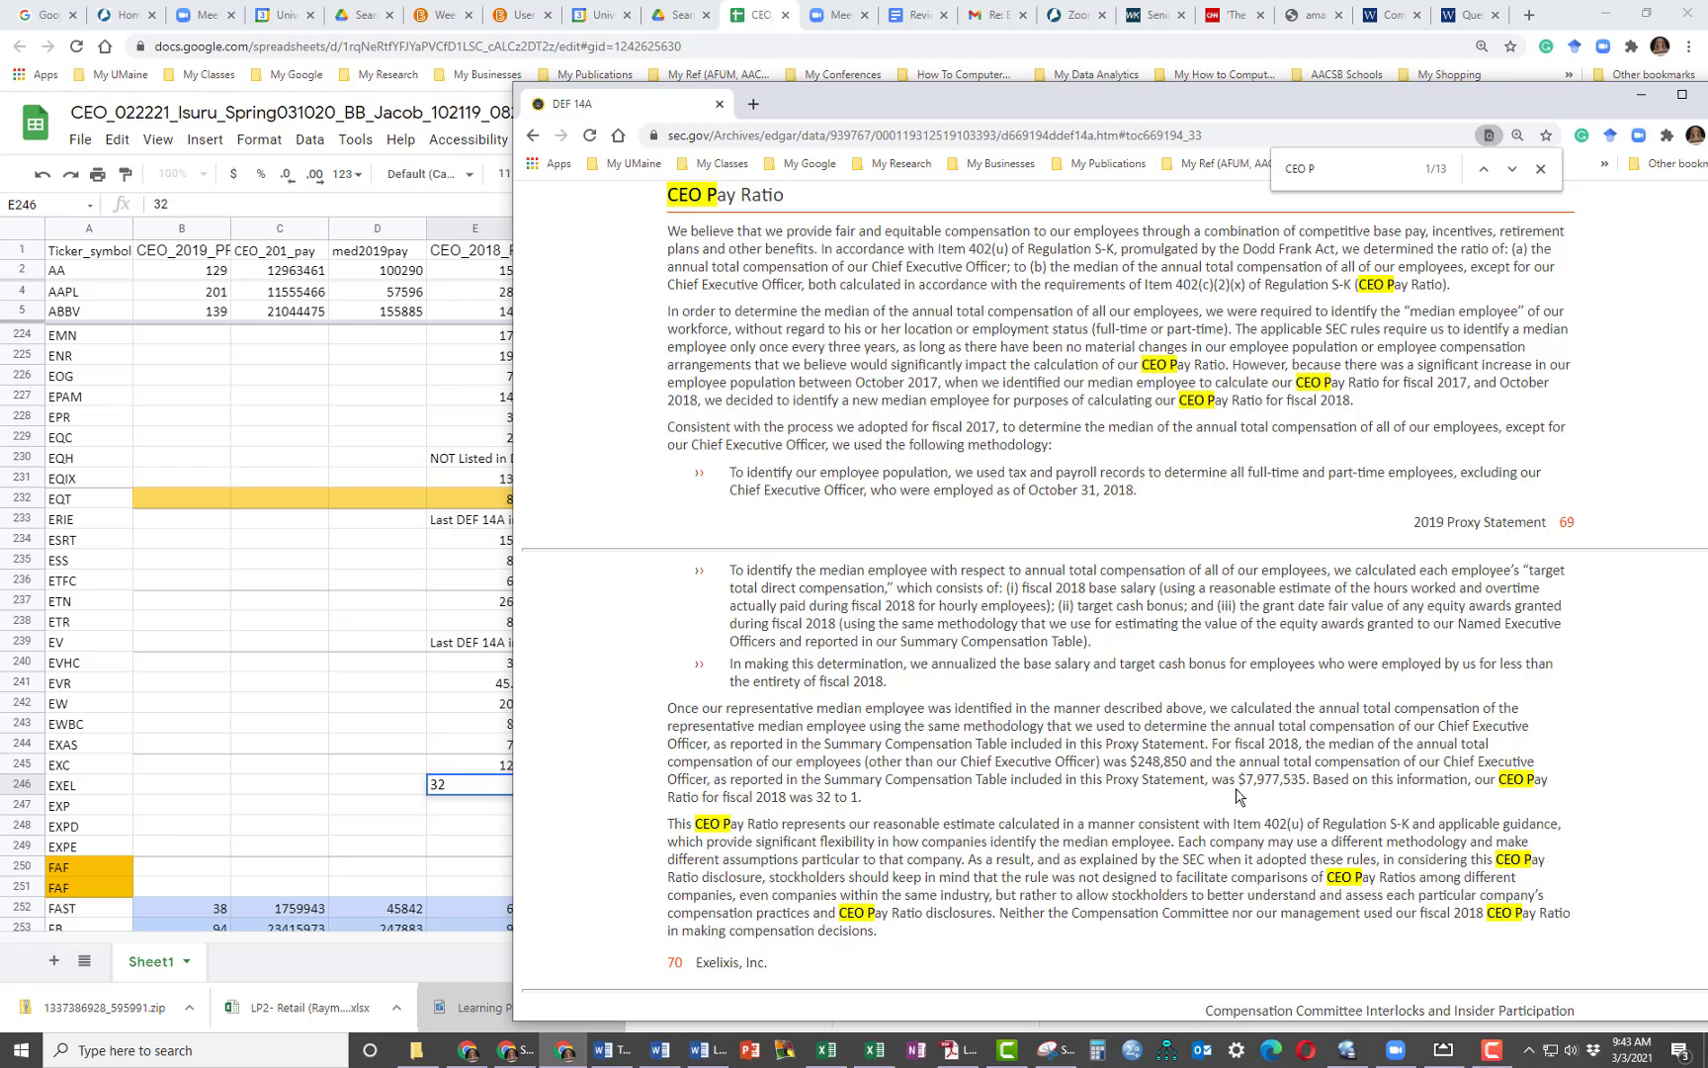
pyautogui.moveTo(1239, 779); pyautogui.dragTo(1312, 781)
pyautogui.hotkey('ctrl', 'c')
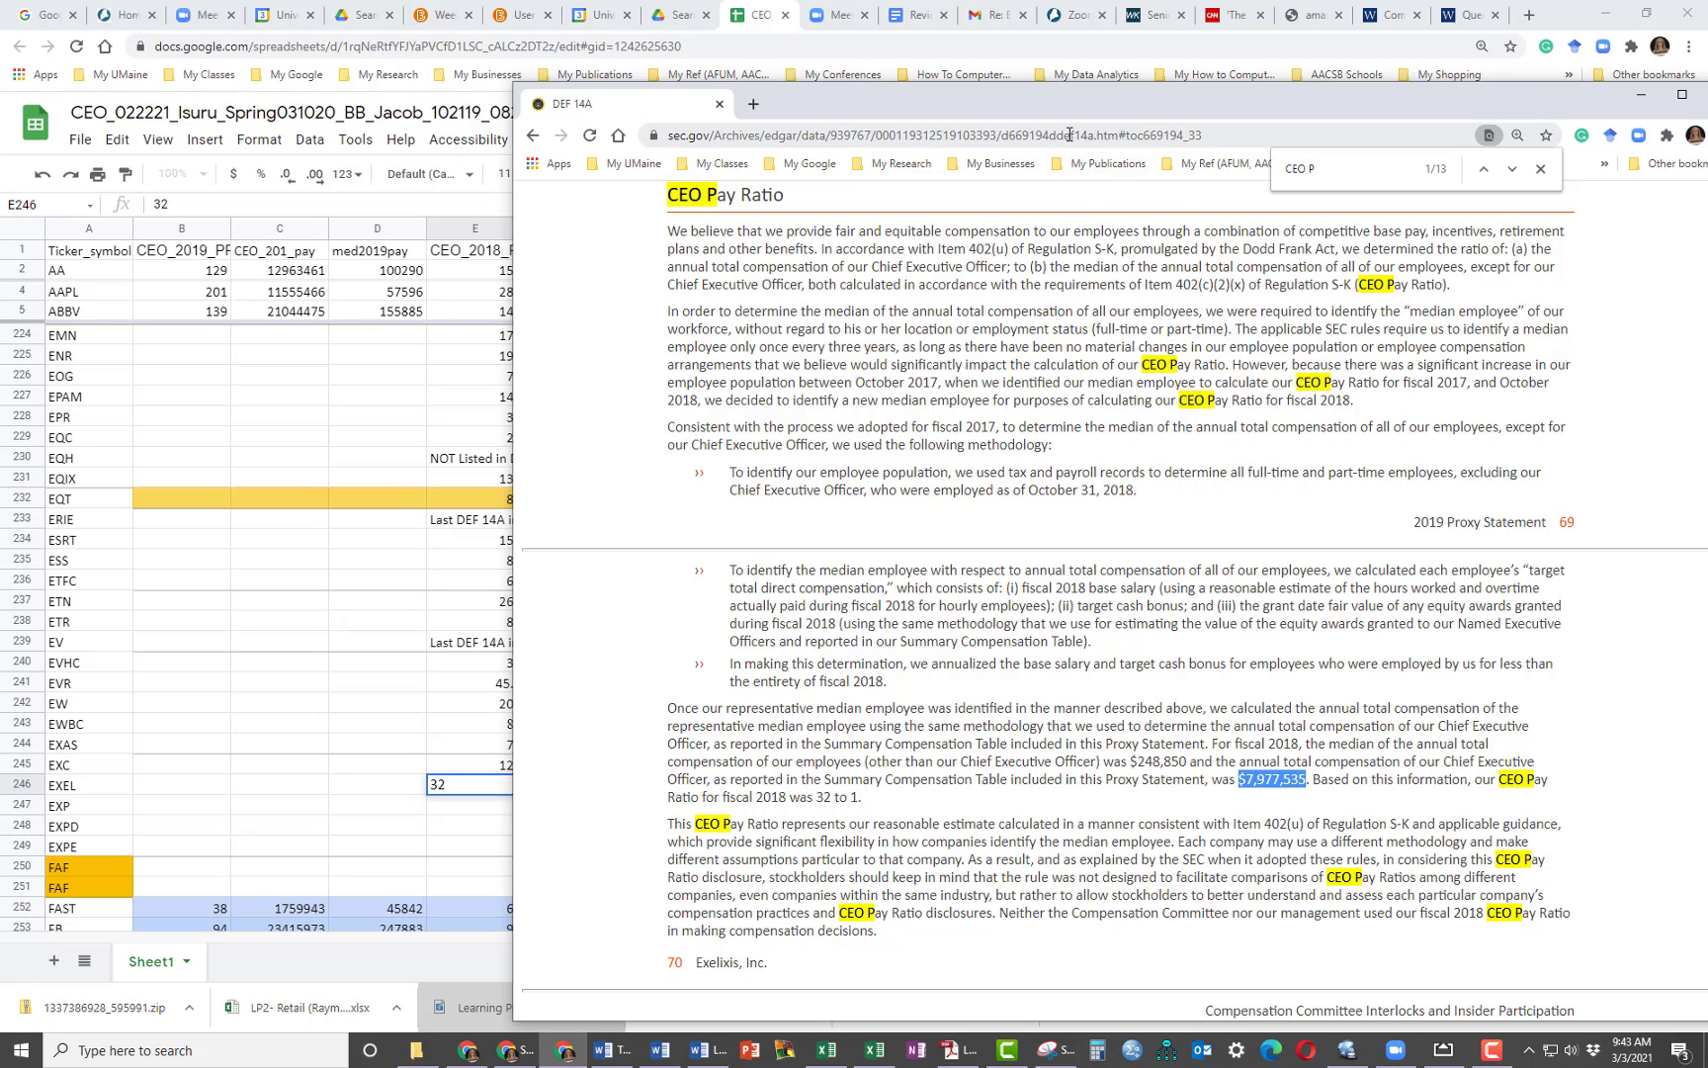
pyautogui.click(1087, 74)
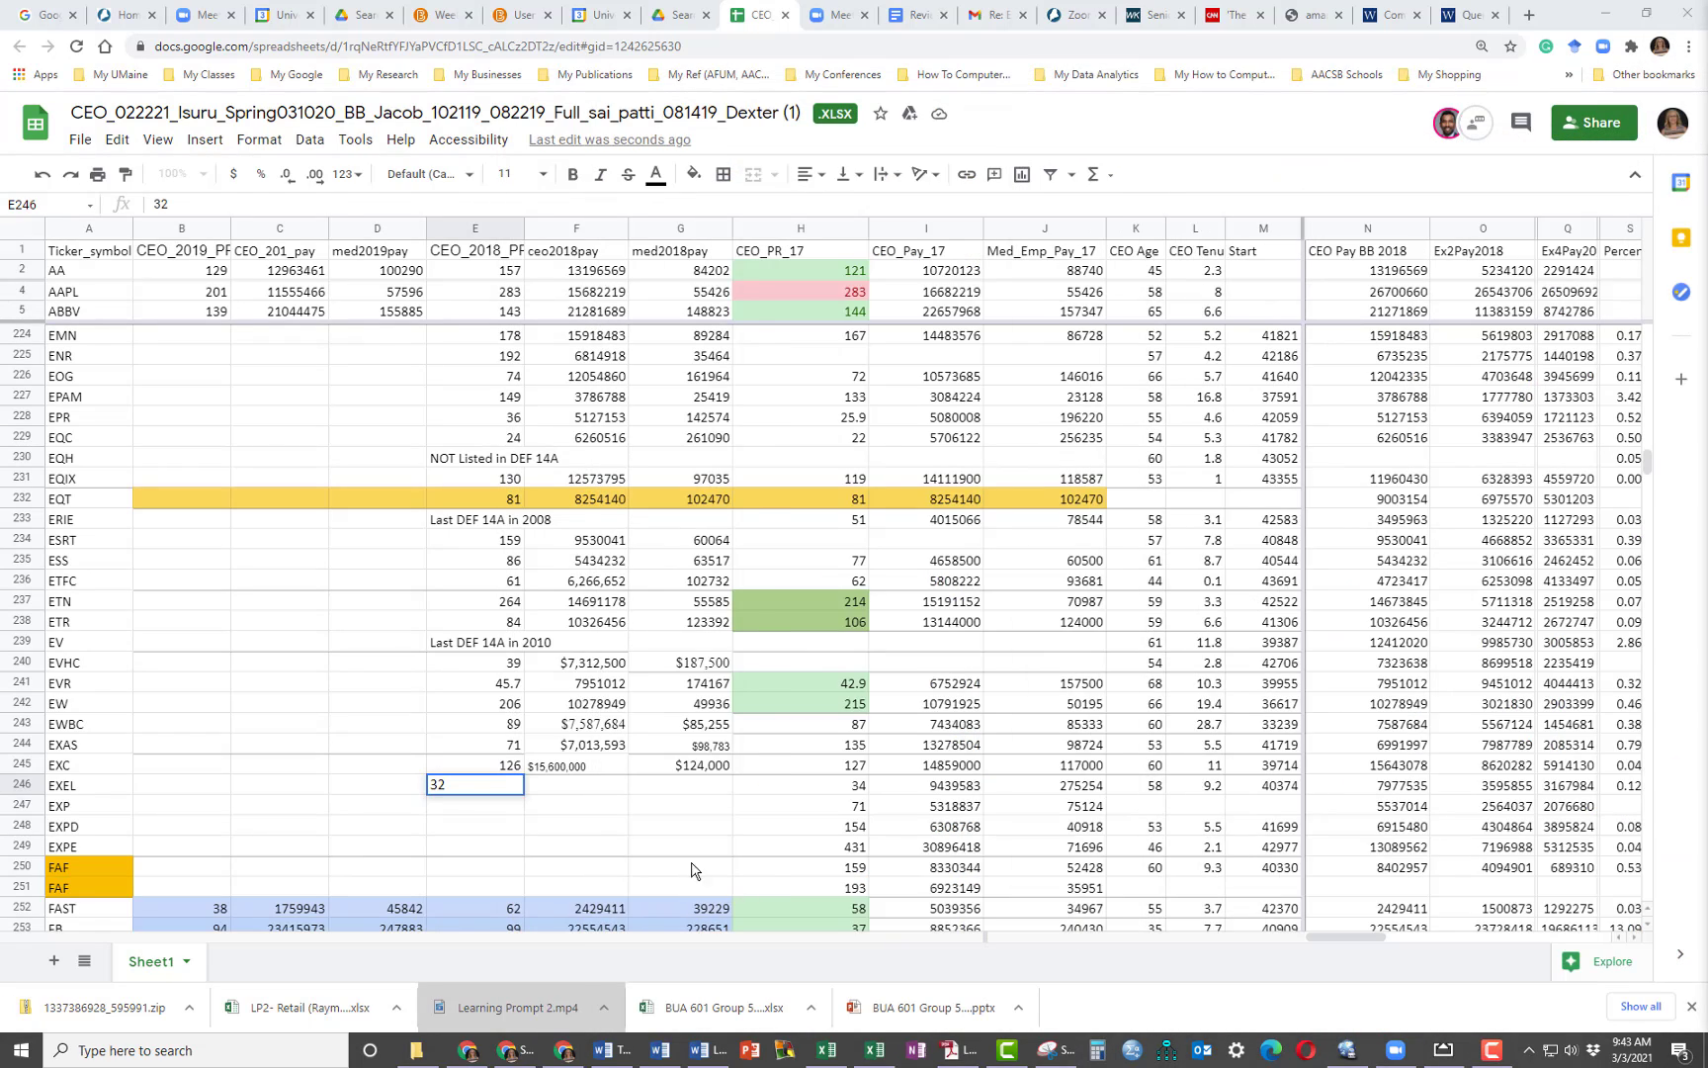
pyautogui.click(551, 788)
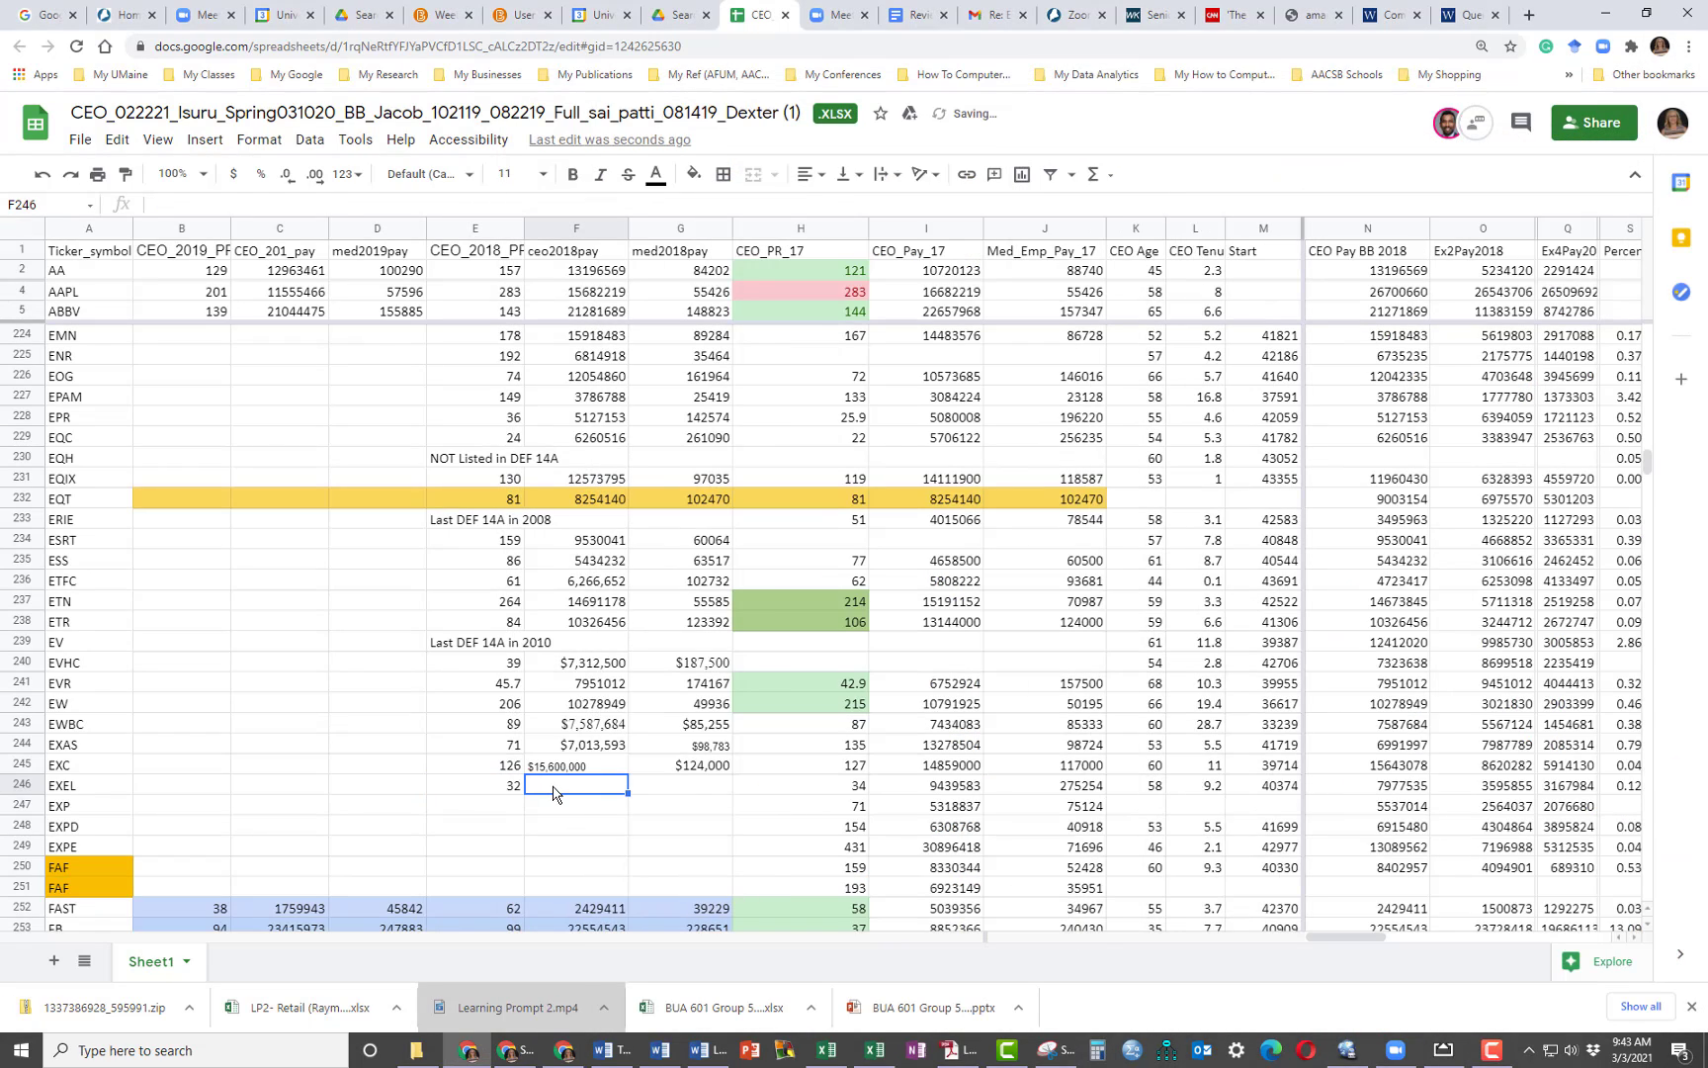
pyautogui.hotkey('ctrl', 'v')
# Calculate EXEL's median pay in G246 by dividing its CEO pay by its pay ratio with +F246/E246.
pyautogui.click(694, 791)
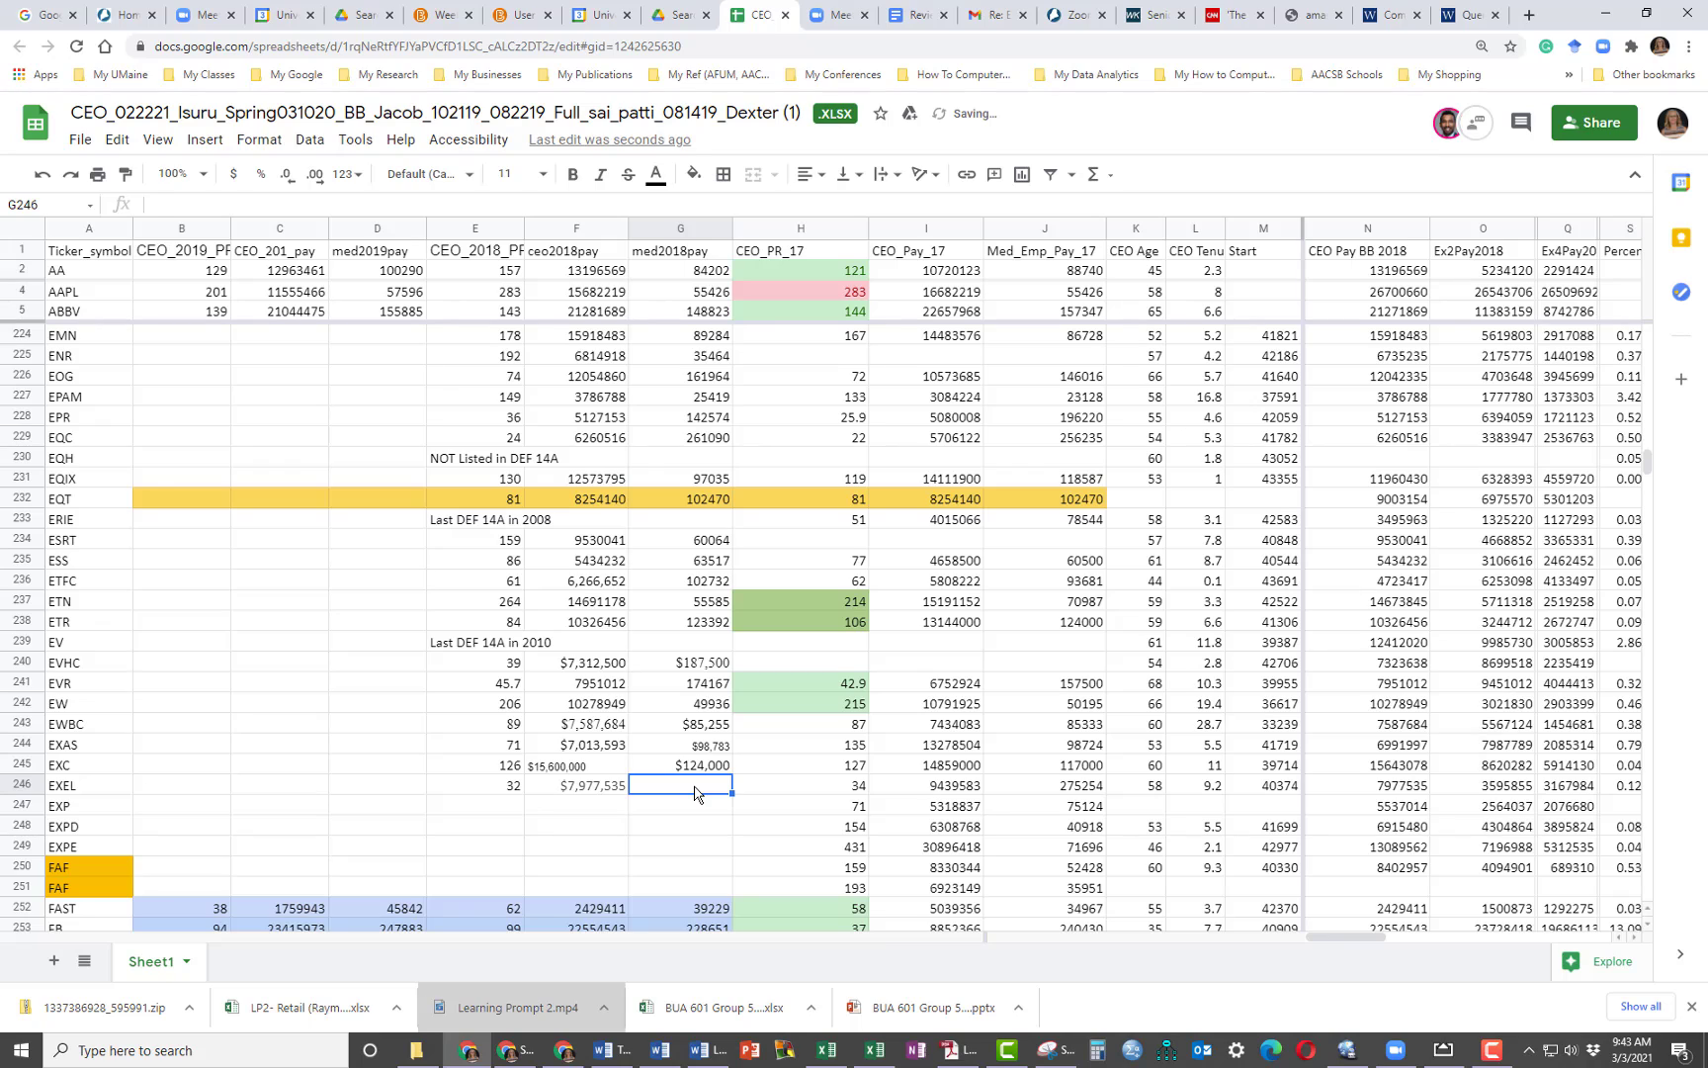
pyautogui.write('+')
pyautogui.click(589, 788)
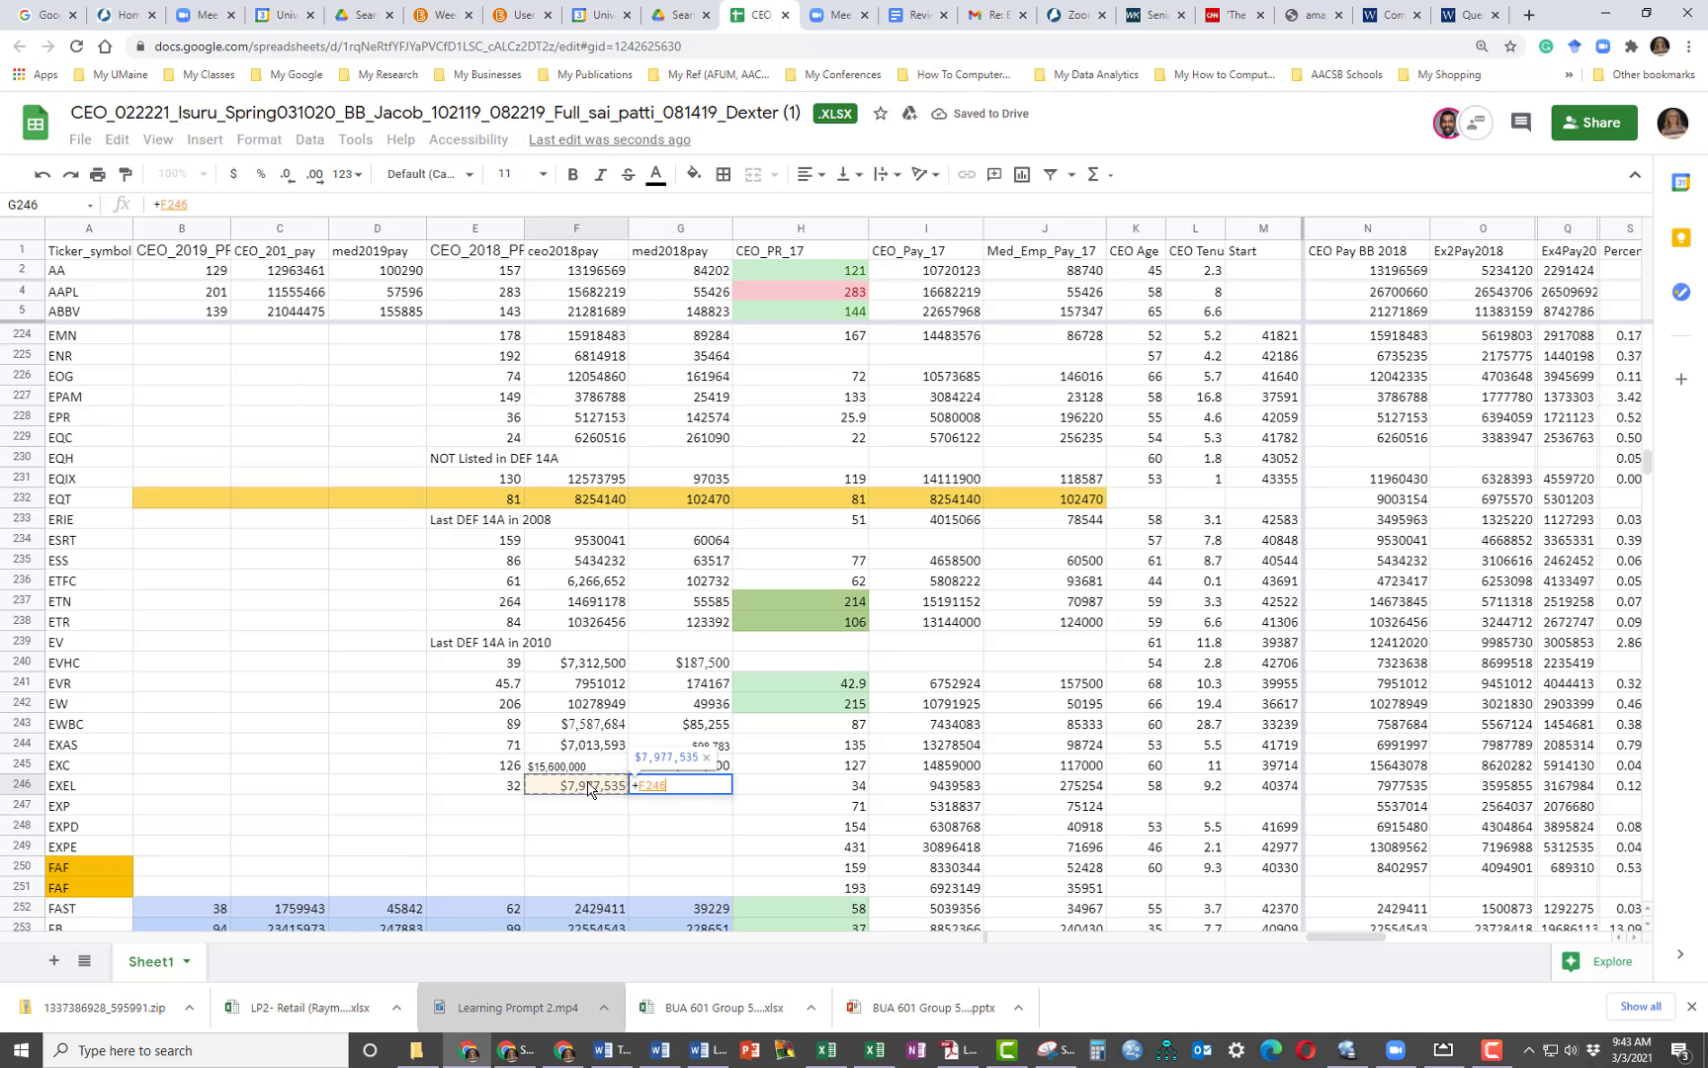
pyautogui.write('/')
pyautogui.click(507, 788)
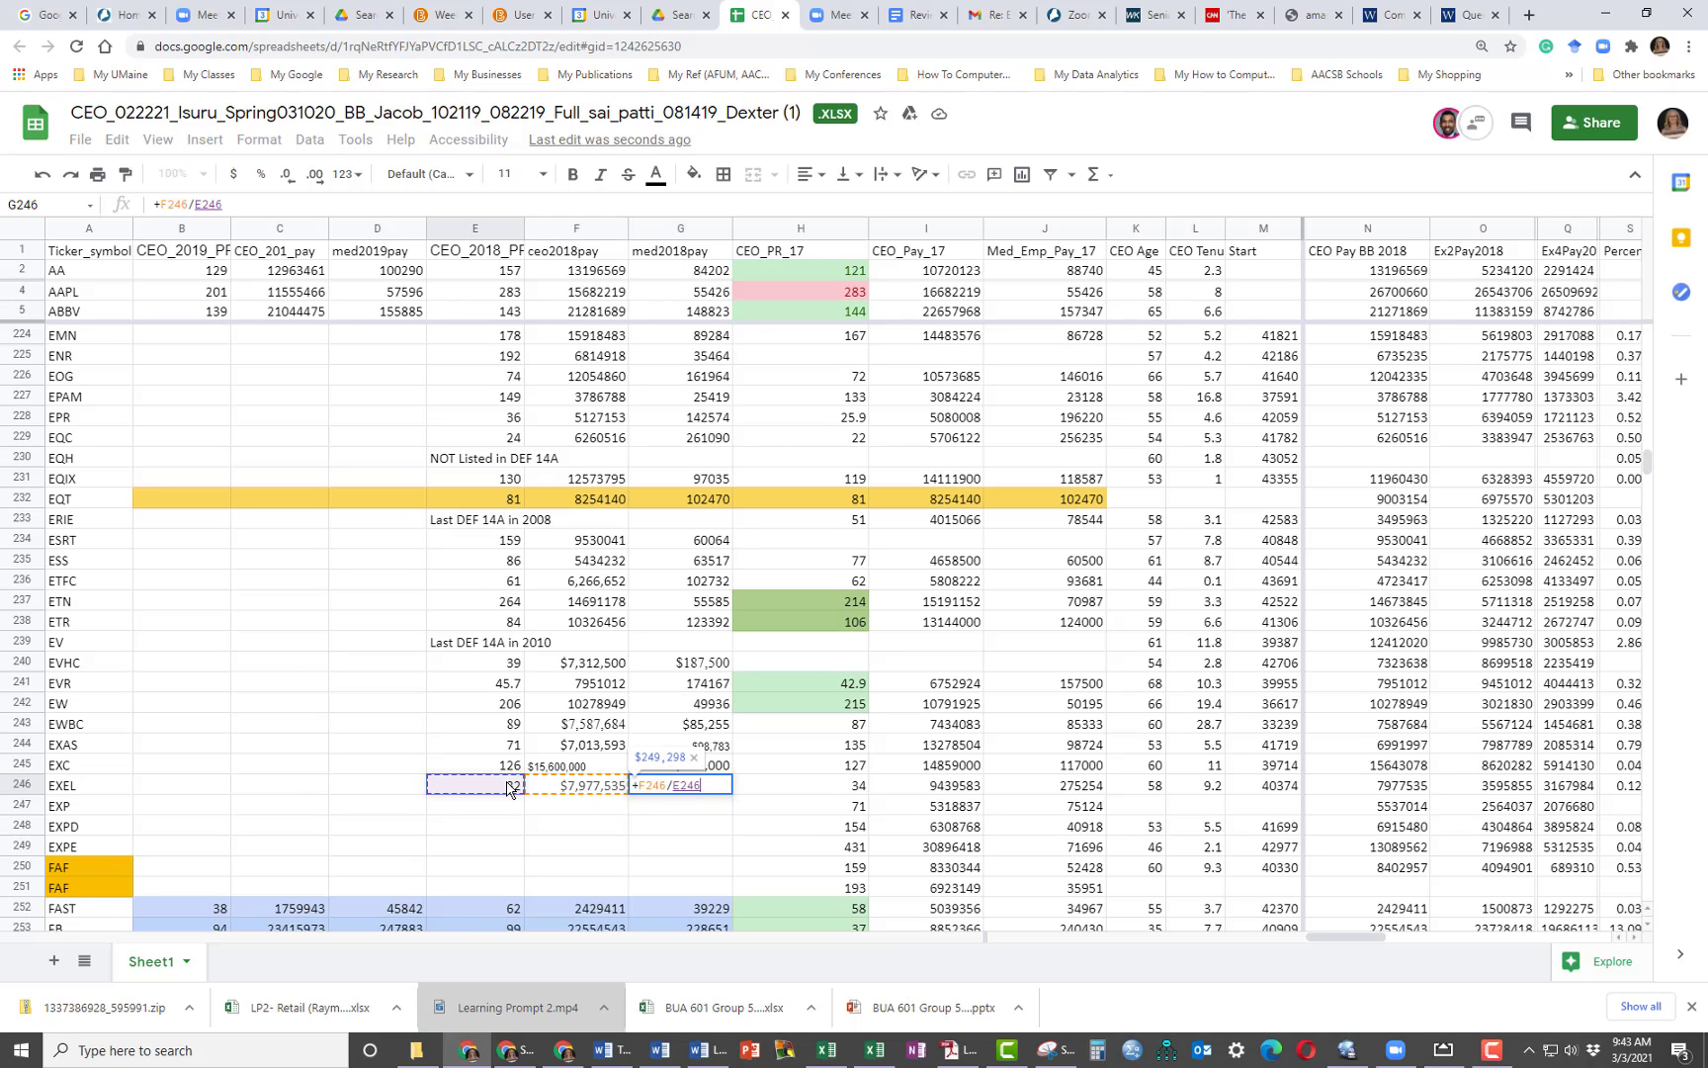
pyautogui.press('Return')
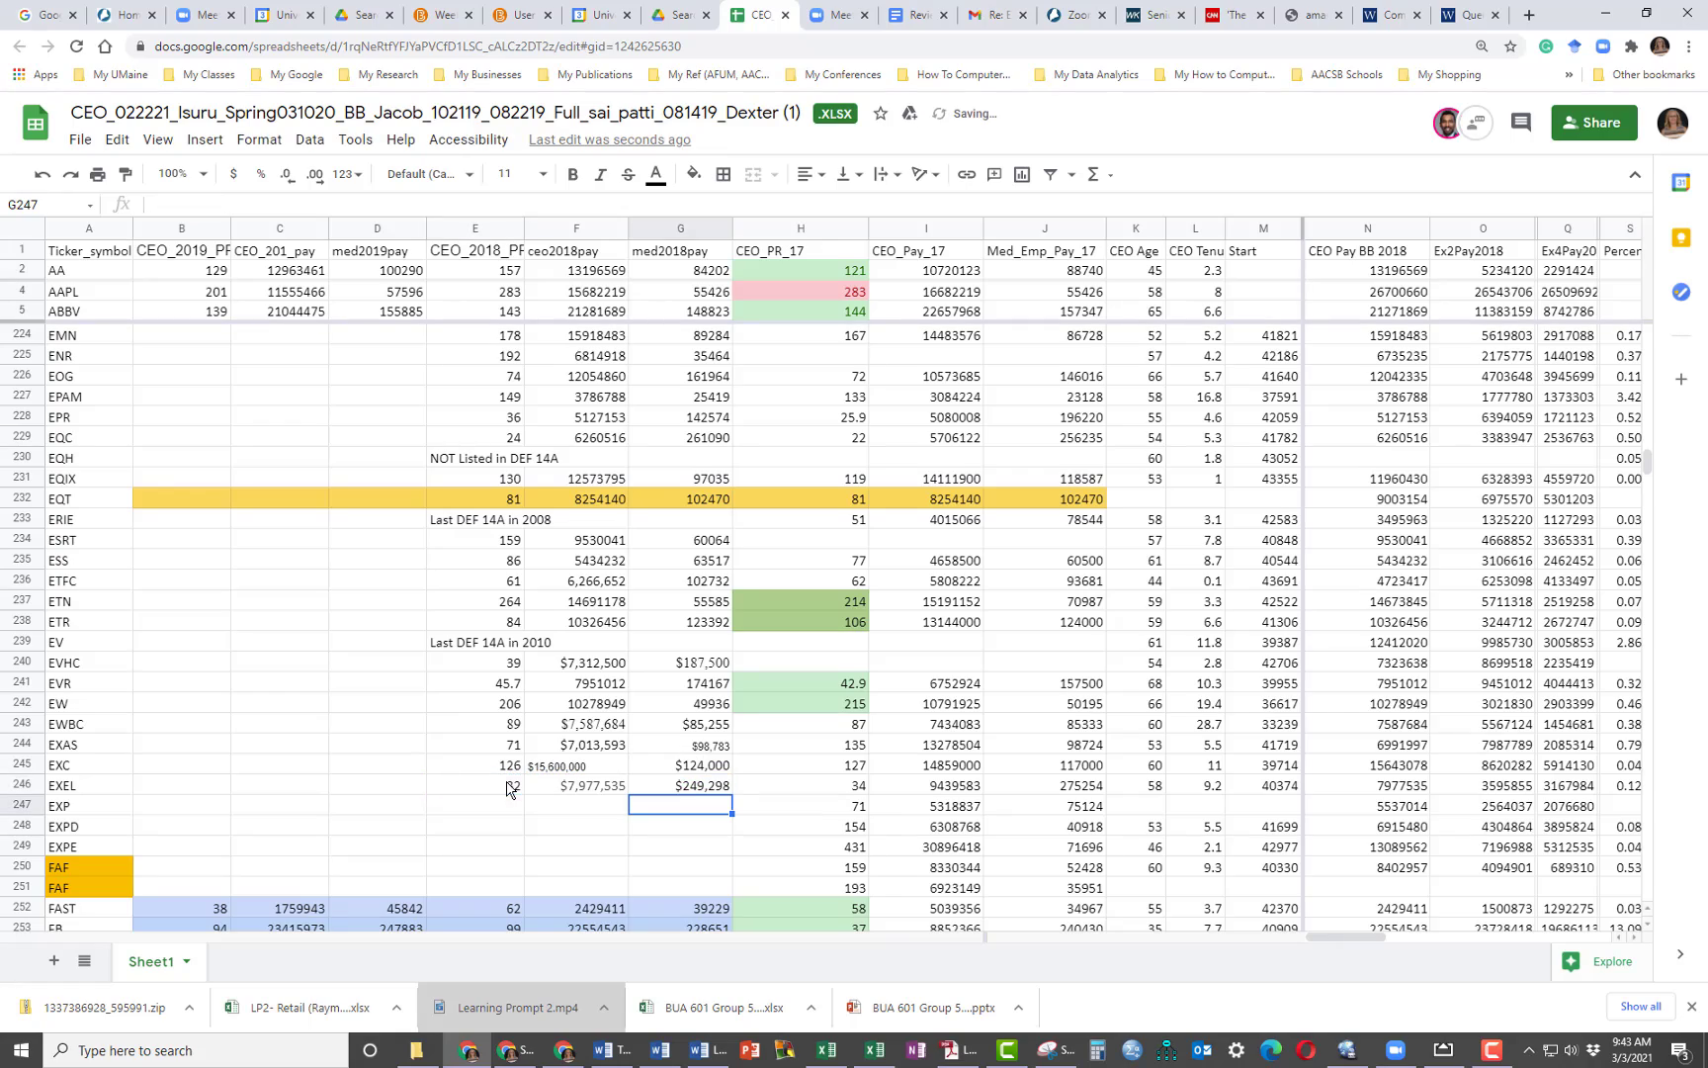
# Copy the median employee compensation, $248,850, from the proxy statement into EXEL's med2018pay cell, G246, replacing the formula.
pyautogui.click(673, 786)
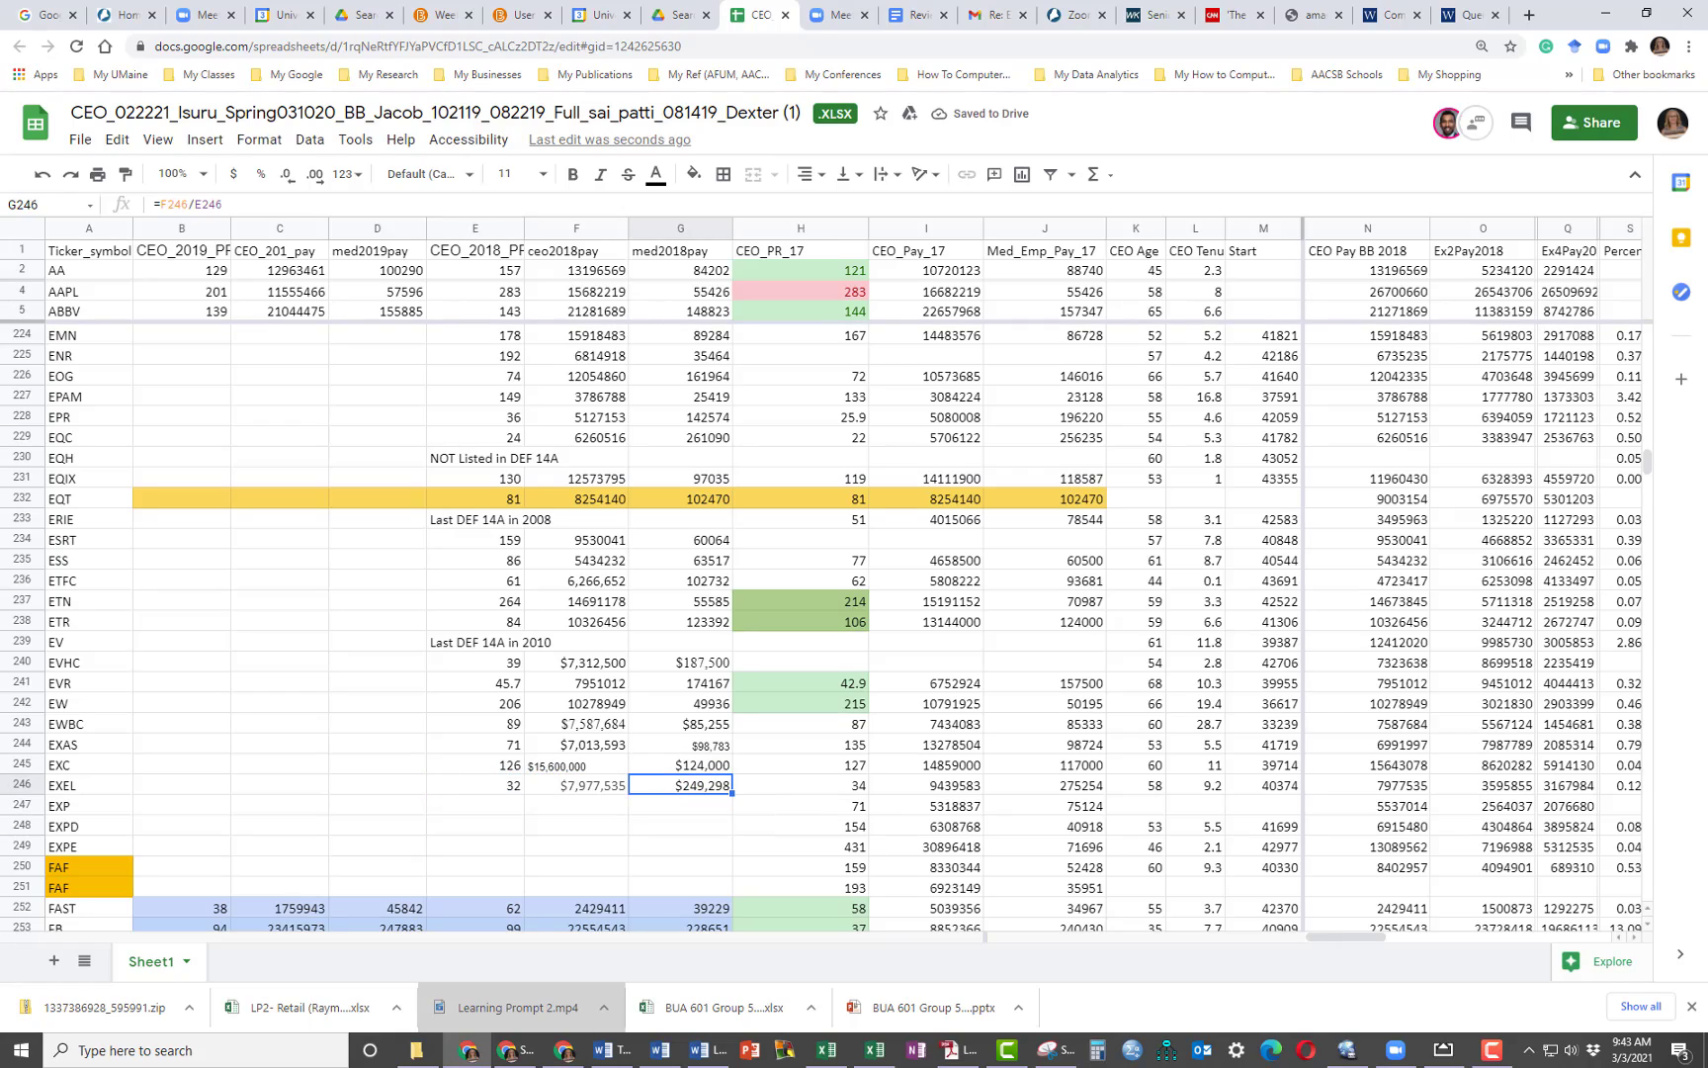
pyautogui.hotkey('alt', 'Tab')
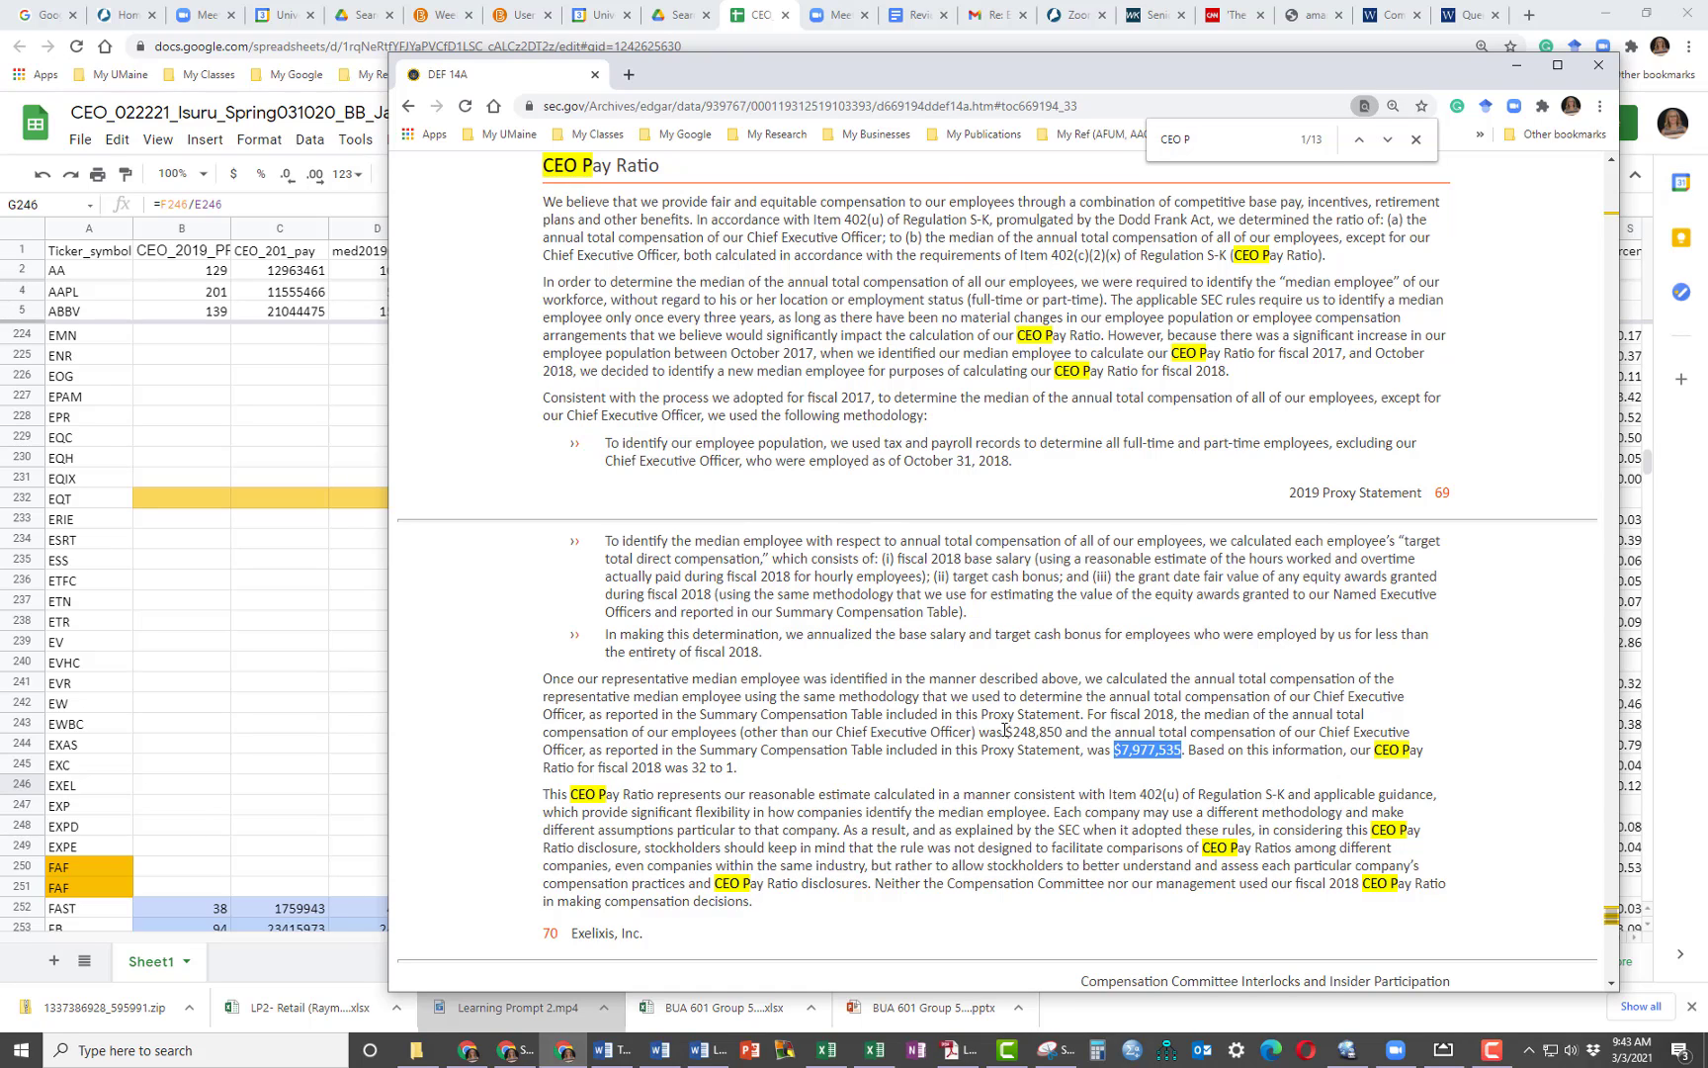
pyautogui.moveTo(1007, 732); pyautogui.dragTo(1063, 733)
pyautogui.hotkey('ctrl', 'c')
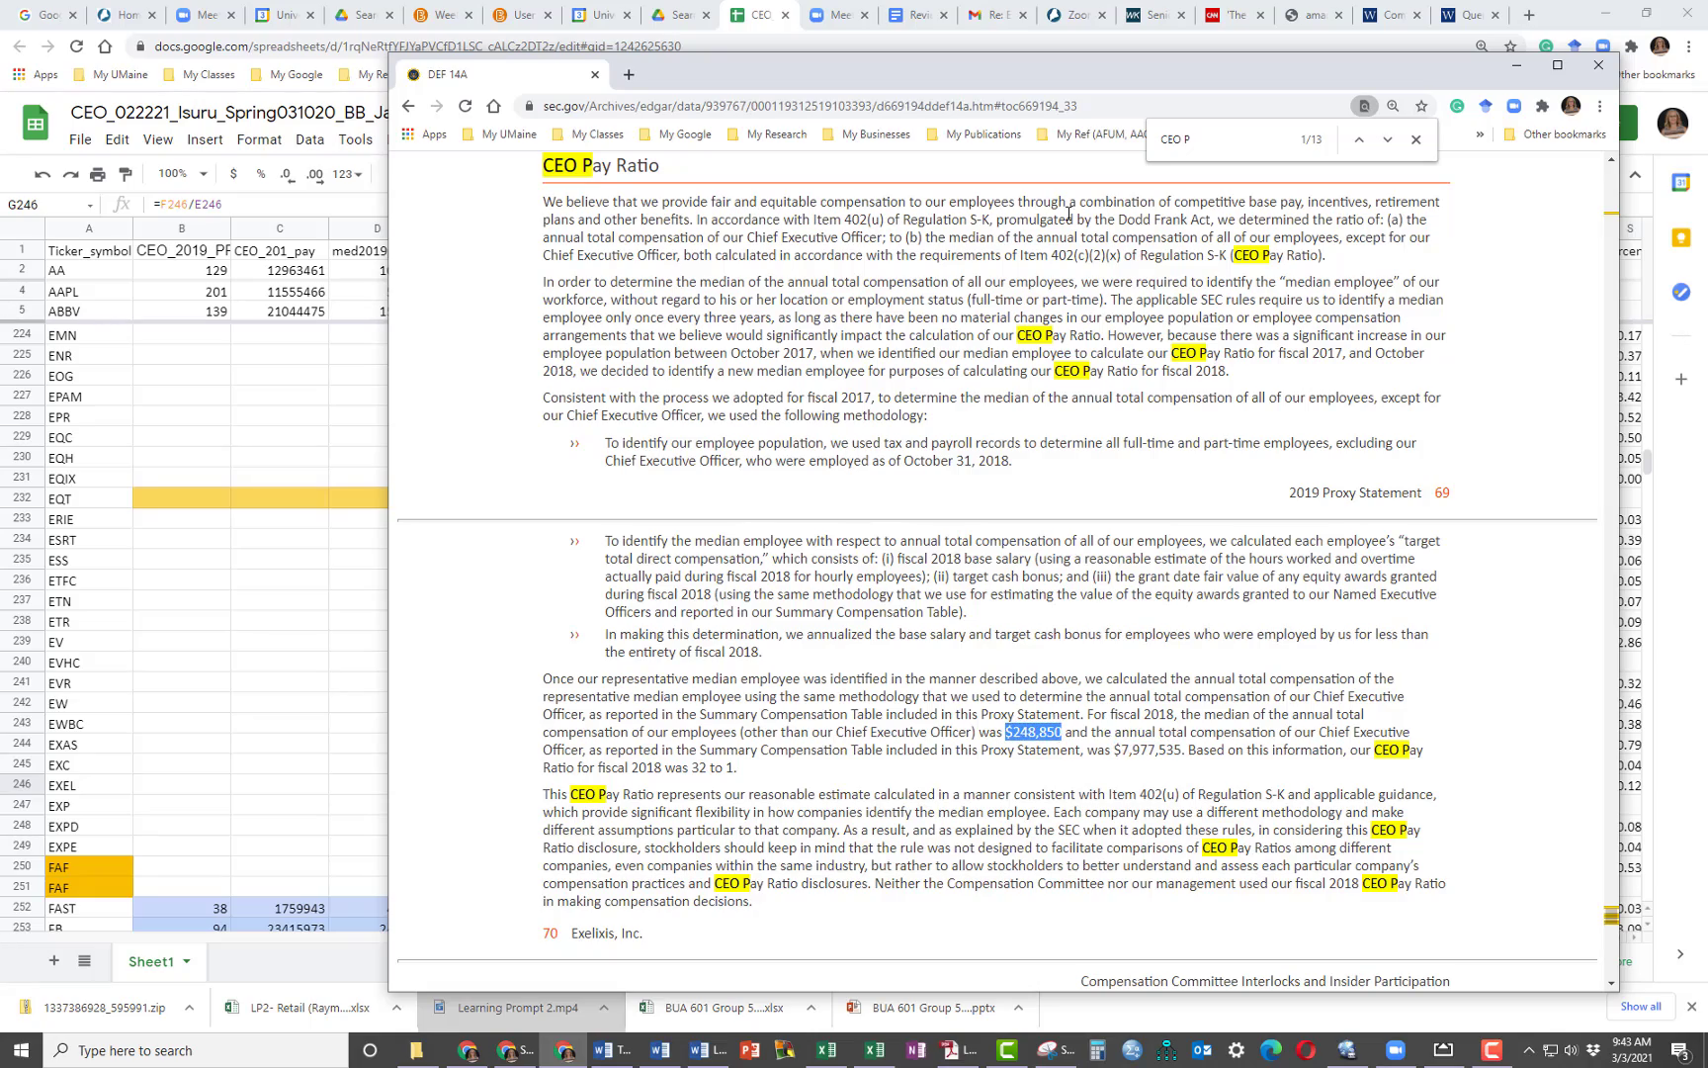
pyautogui.moveTo(1034, 81); pyautogui.dragTo(1399, 143)
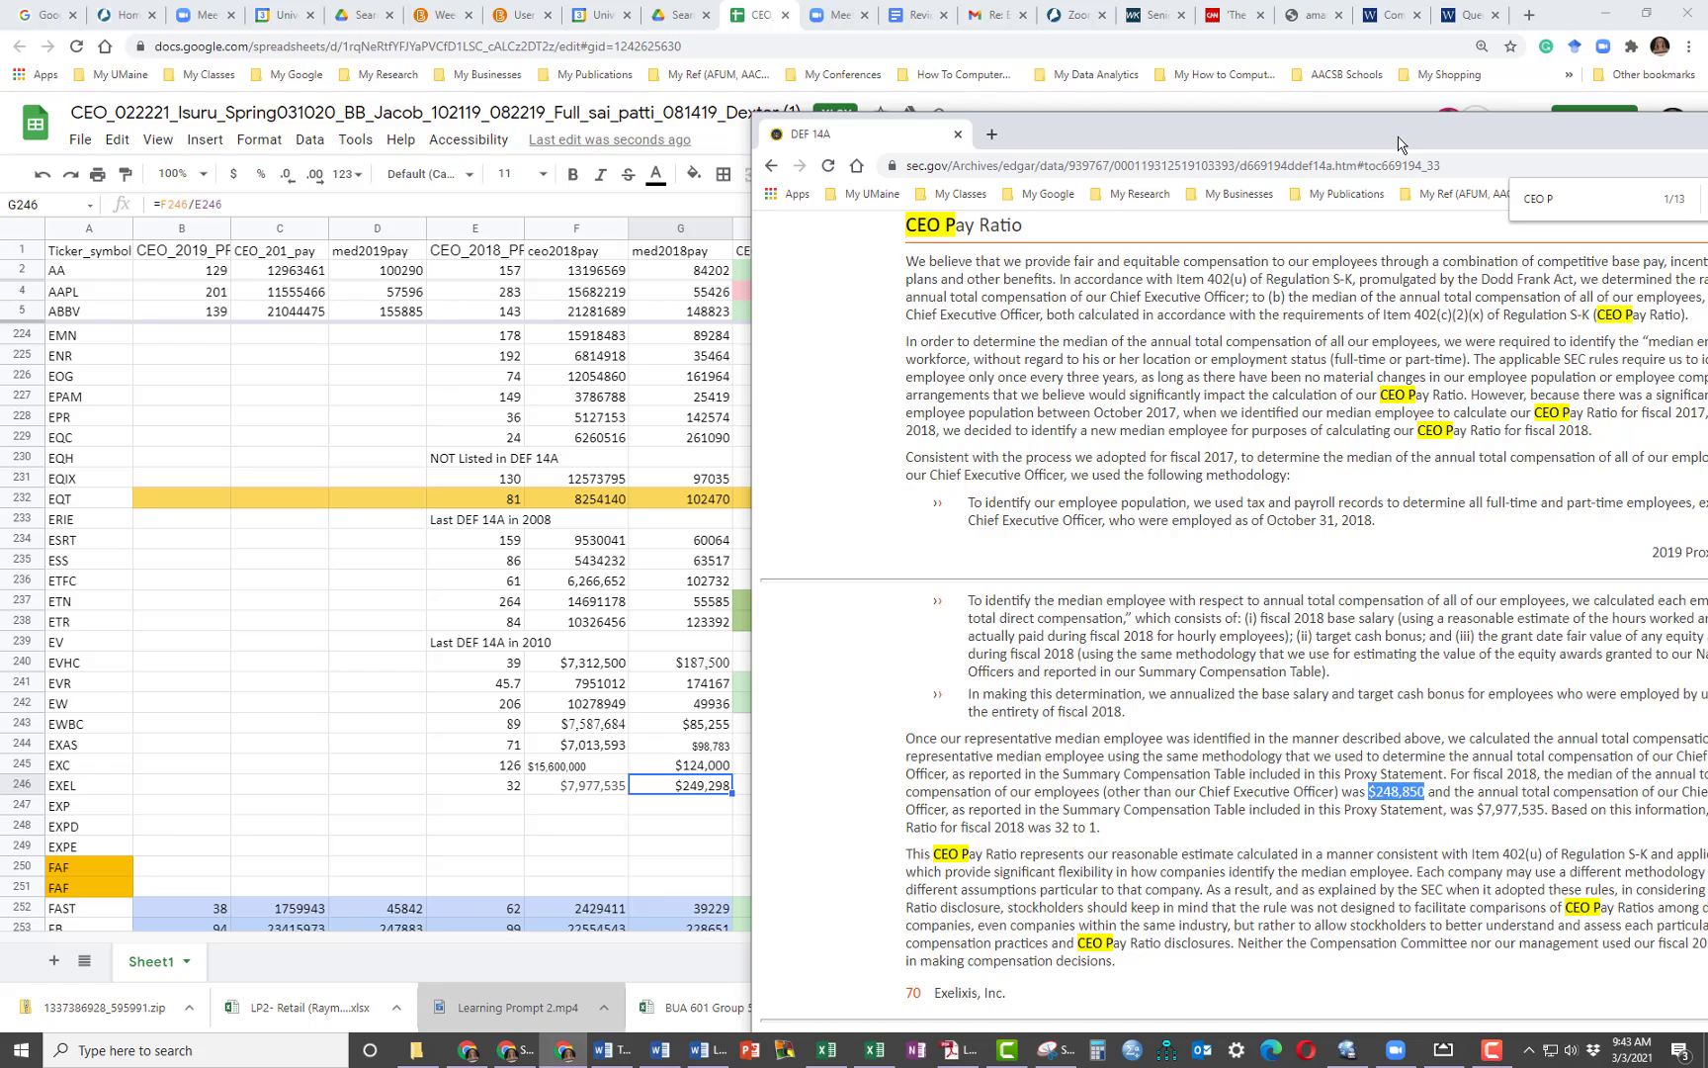
pyautogui.click(632, 826)
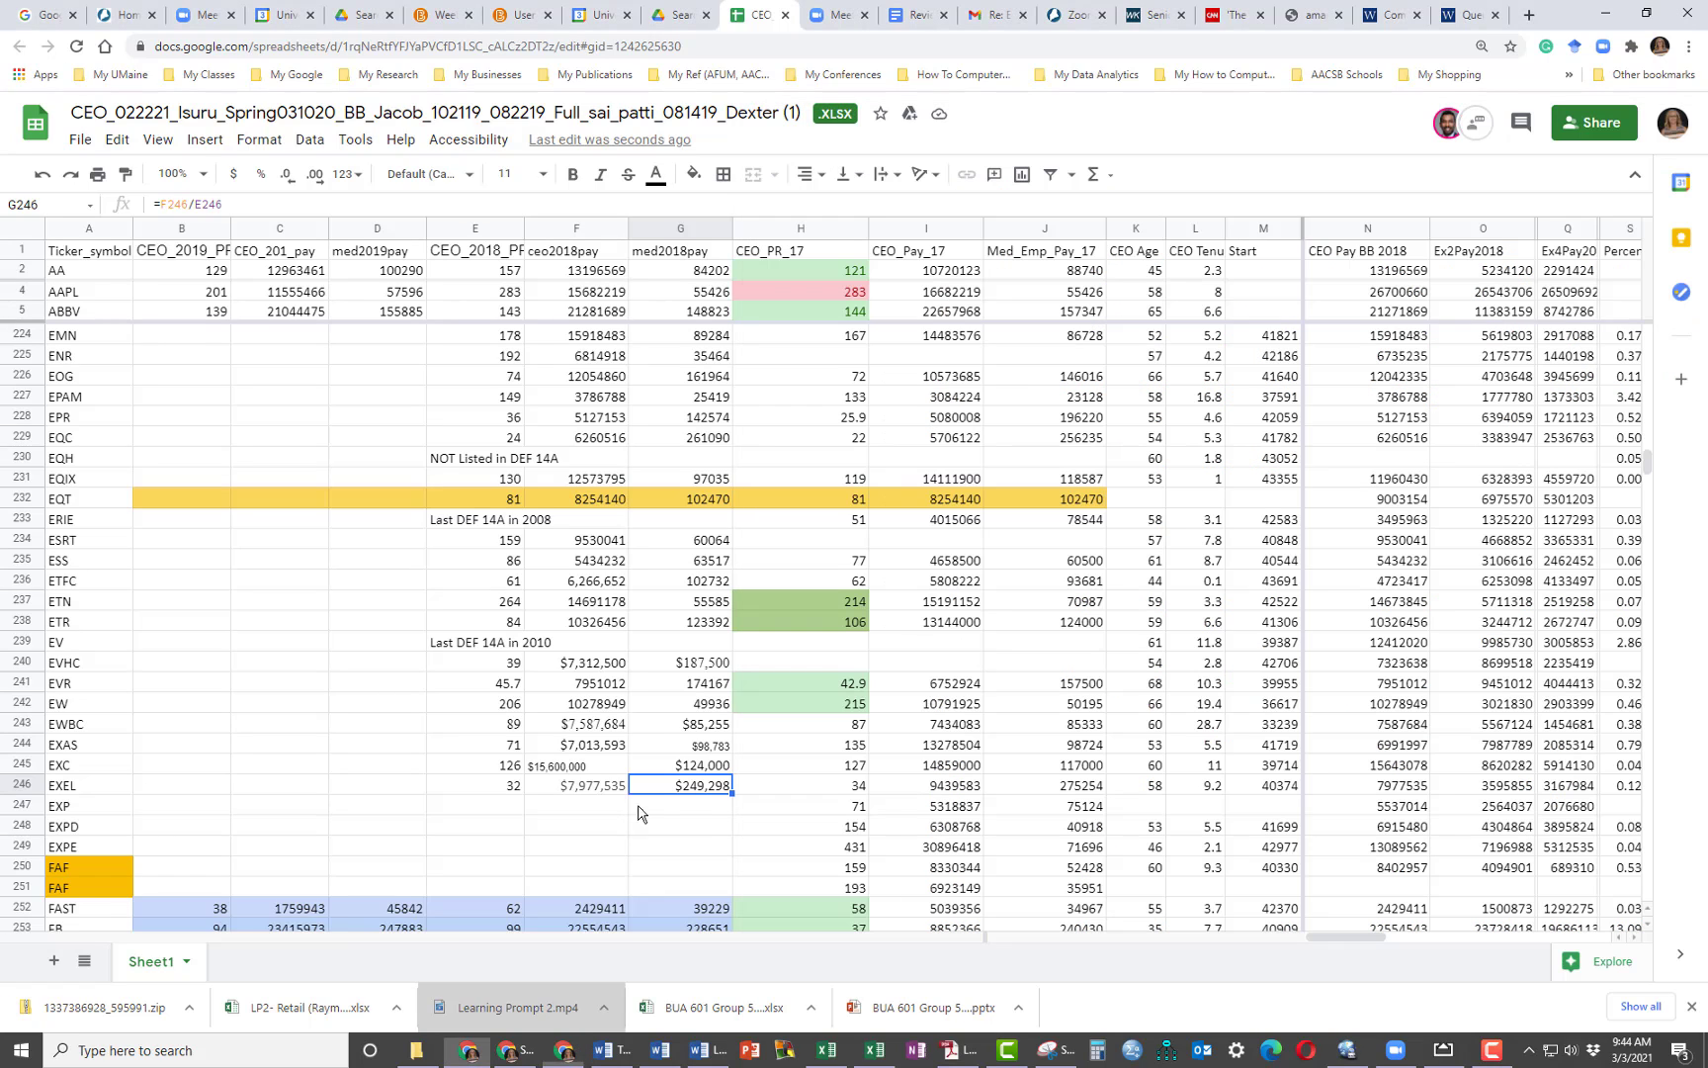
pyautogui.click(670, 786)
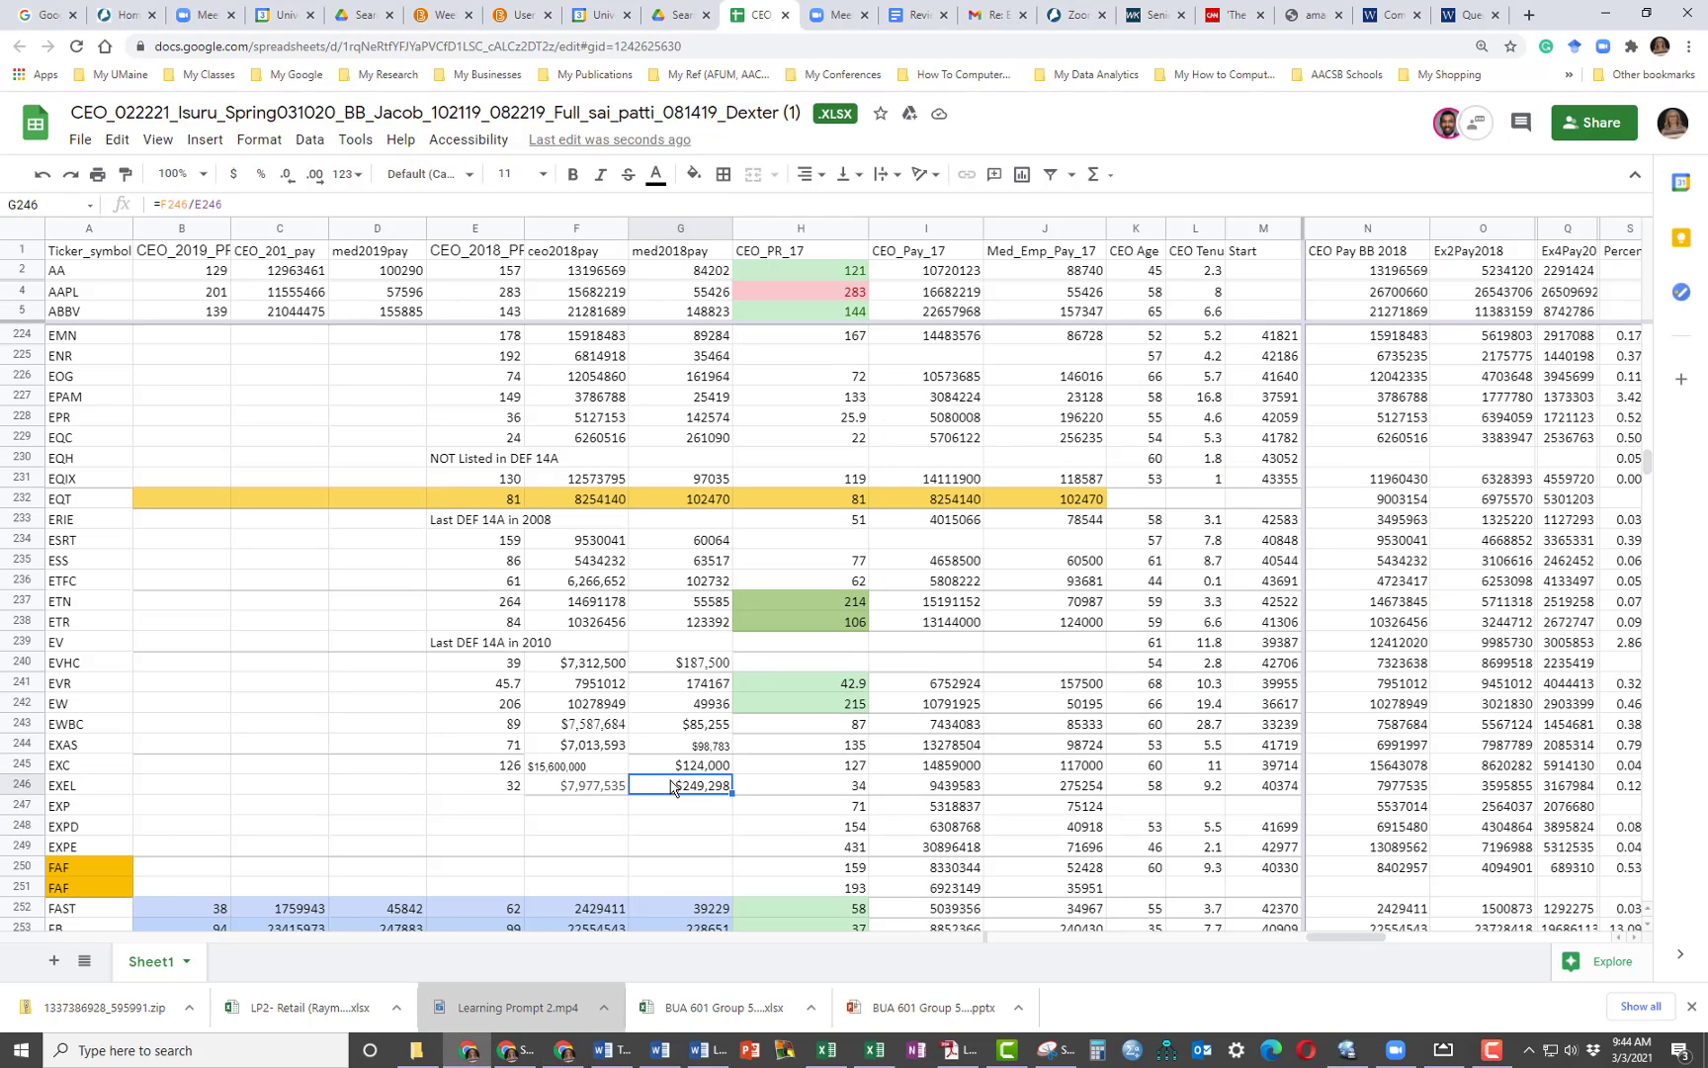
pyautogui.hotkey('ctrl', 'v')
pyautogui.moveTo(710, 819); pyautogui.dragTo(710, 814)
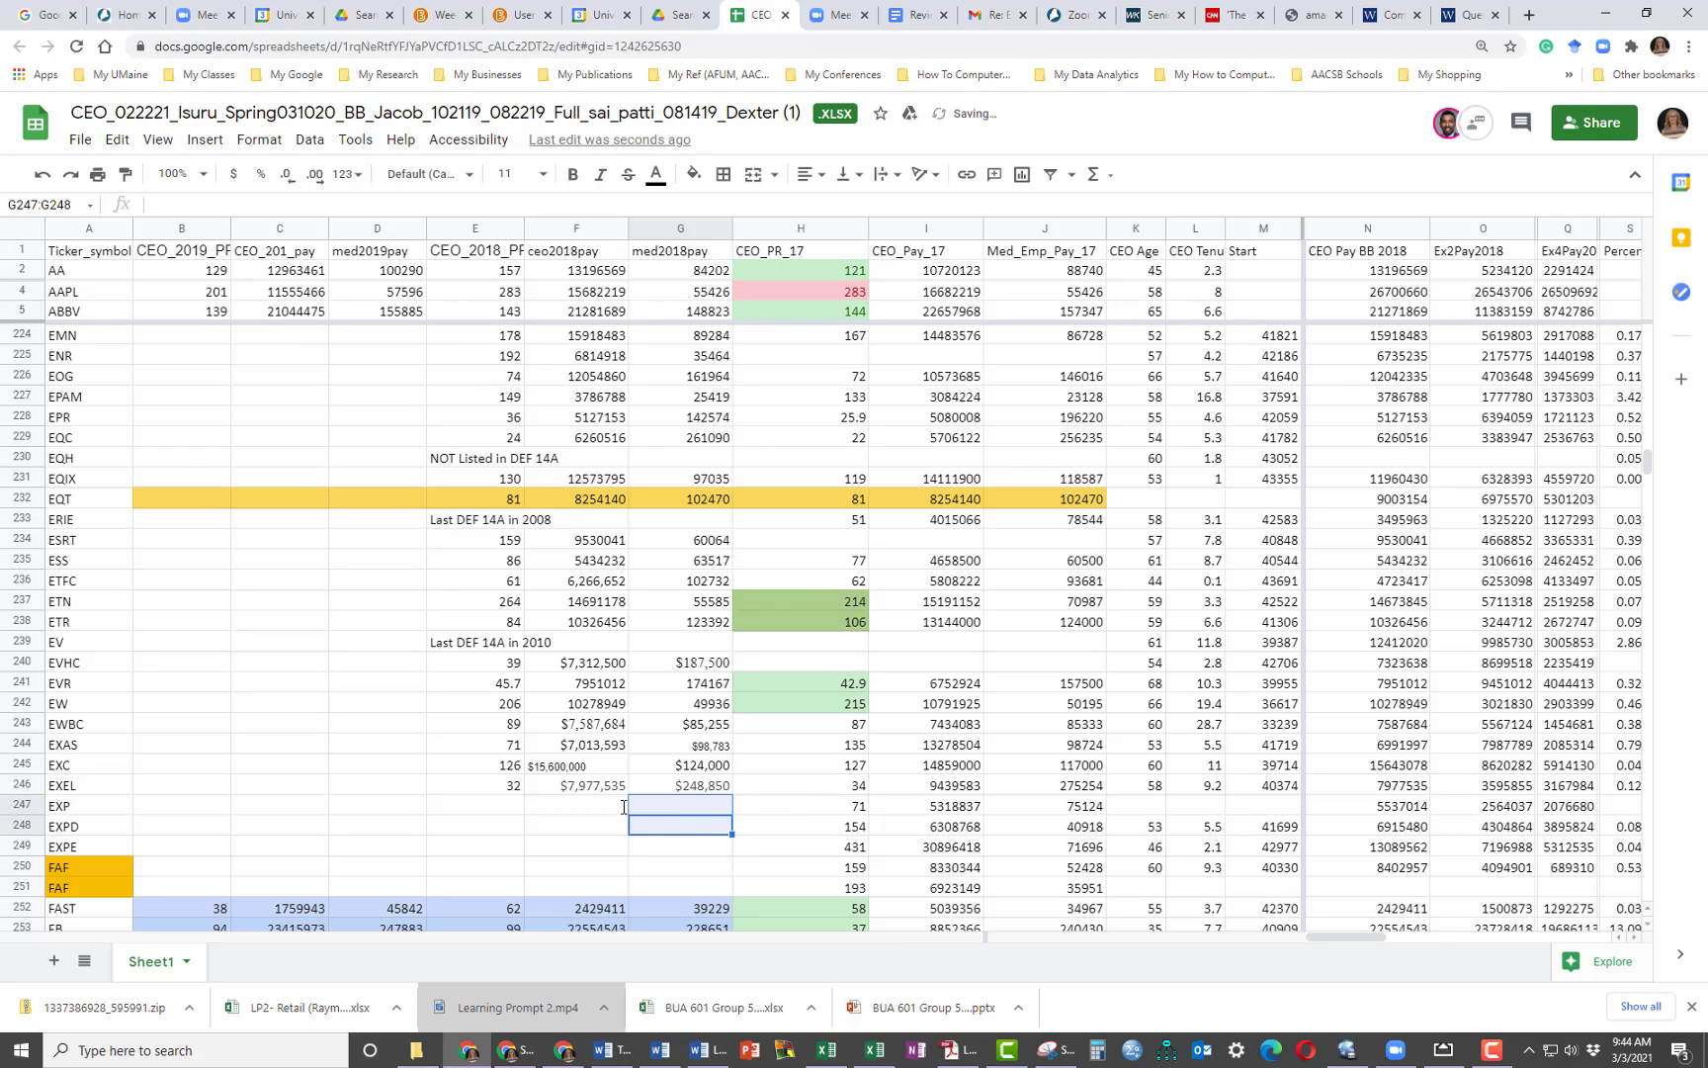
pyautogui.click(573, 819)
pyautogui.click(705, 788)
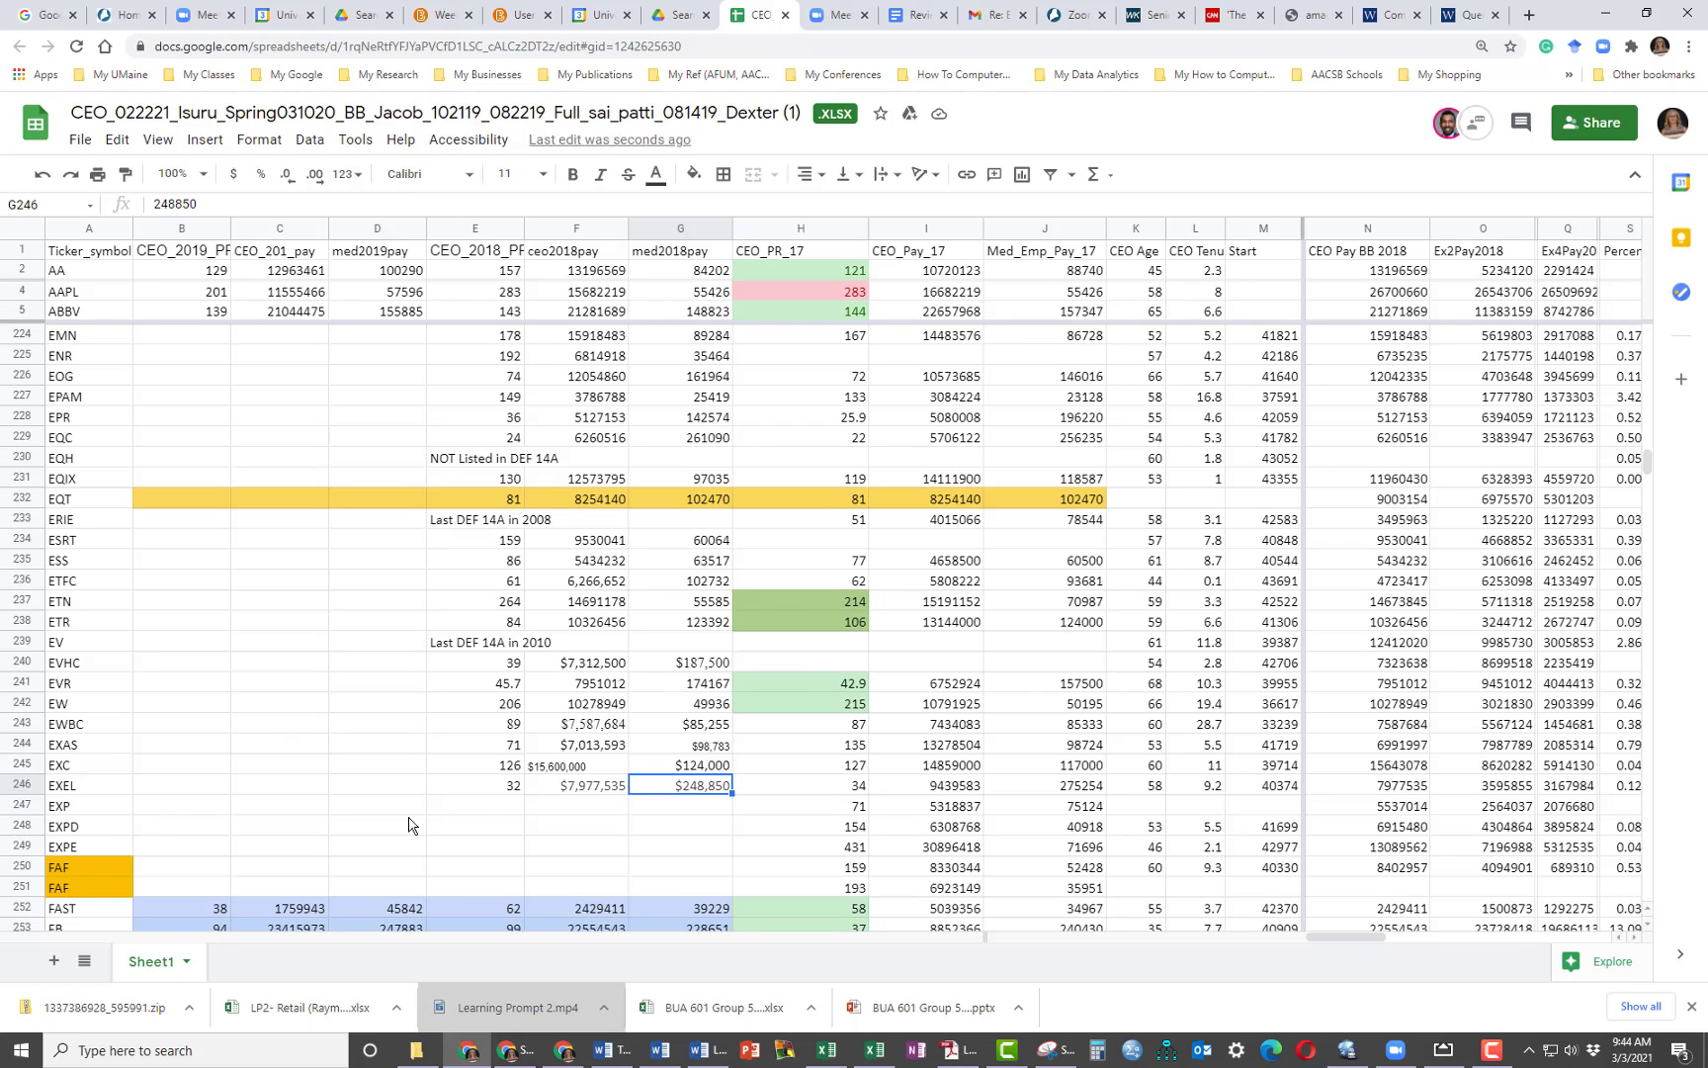
pyautogui.scroll(-2, 510, 820)
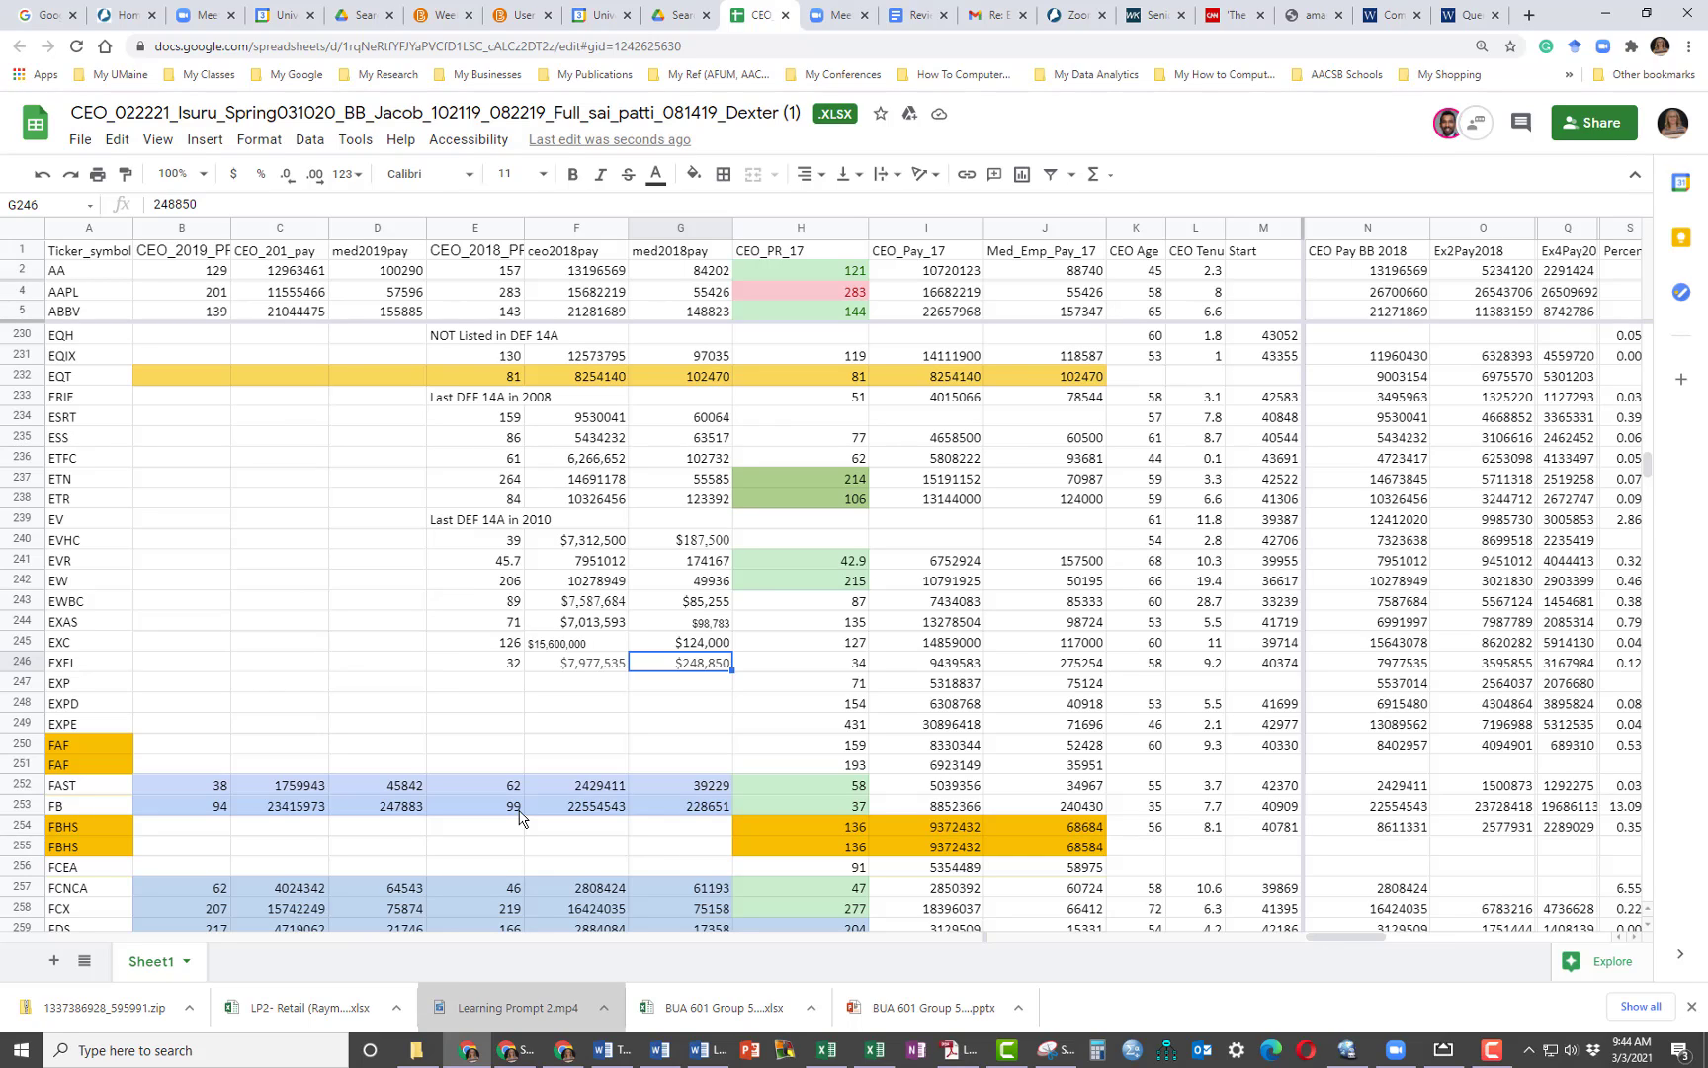
pyautogui.click(589, 722)
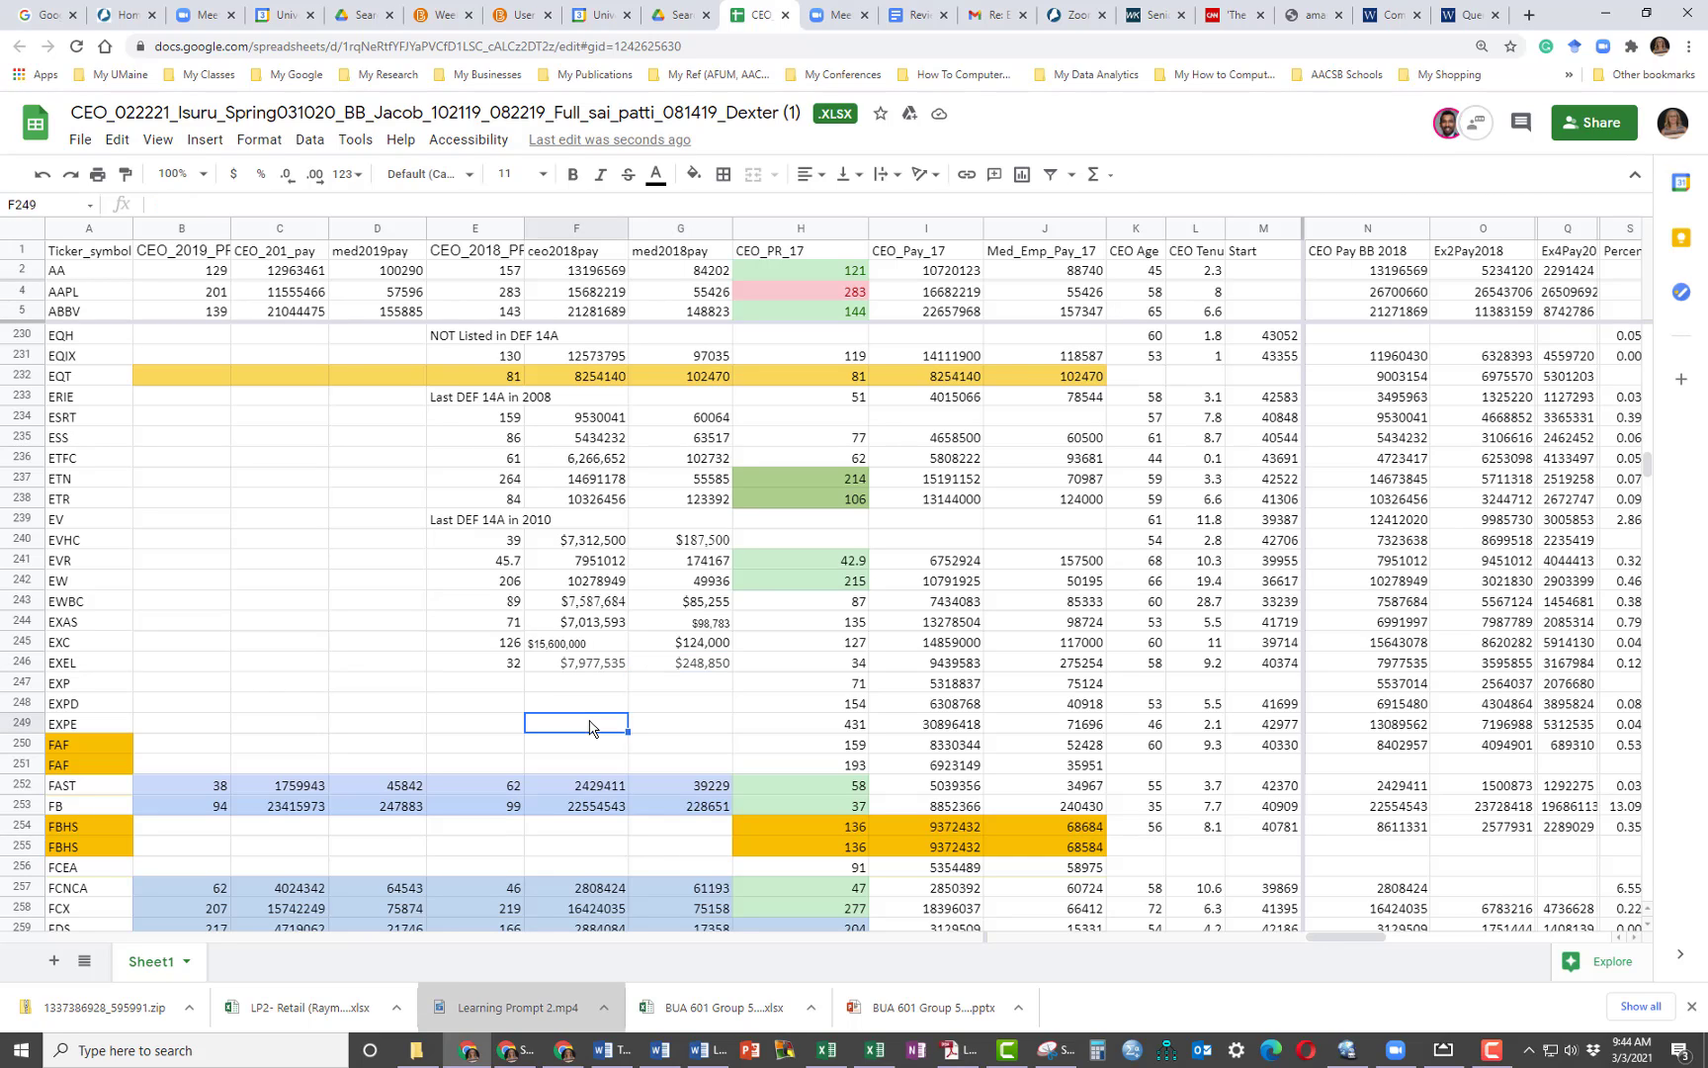
pyautogui.click(459, 522)
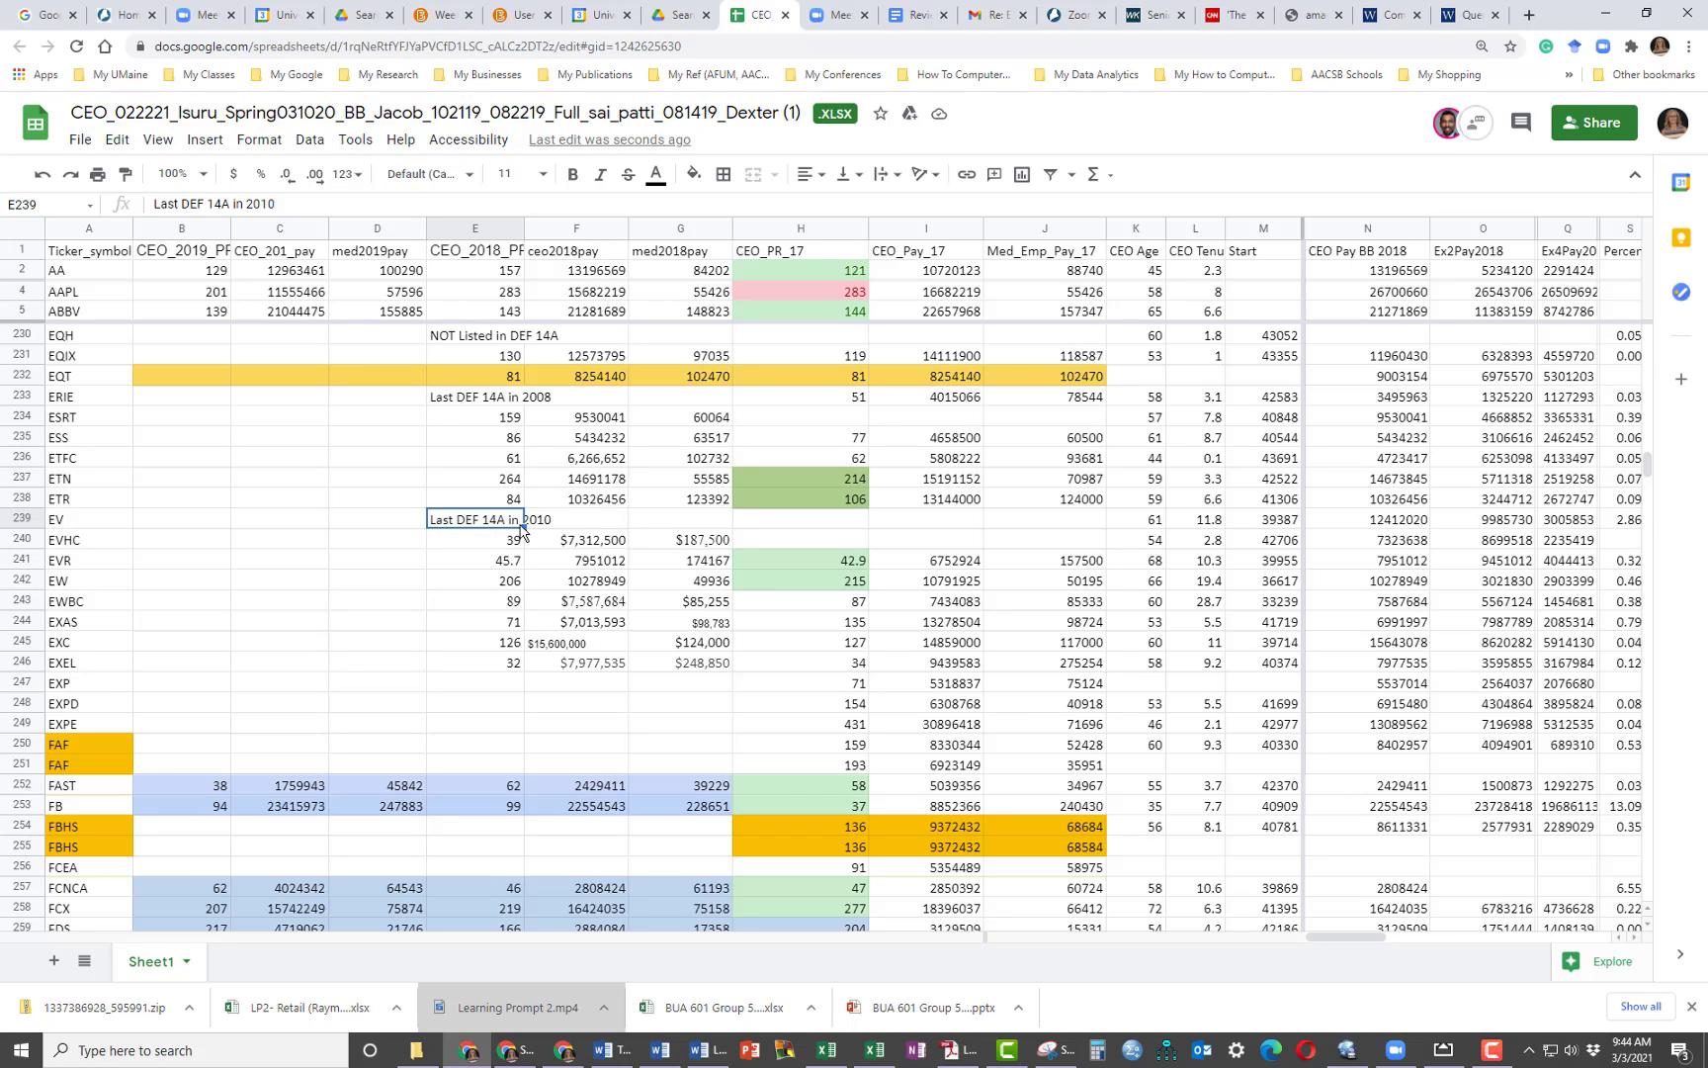
pyautogui.click(462, 406)
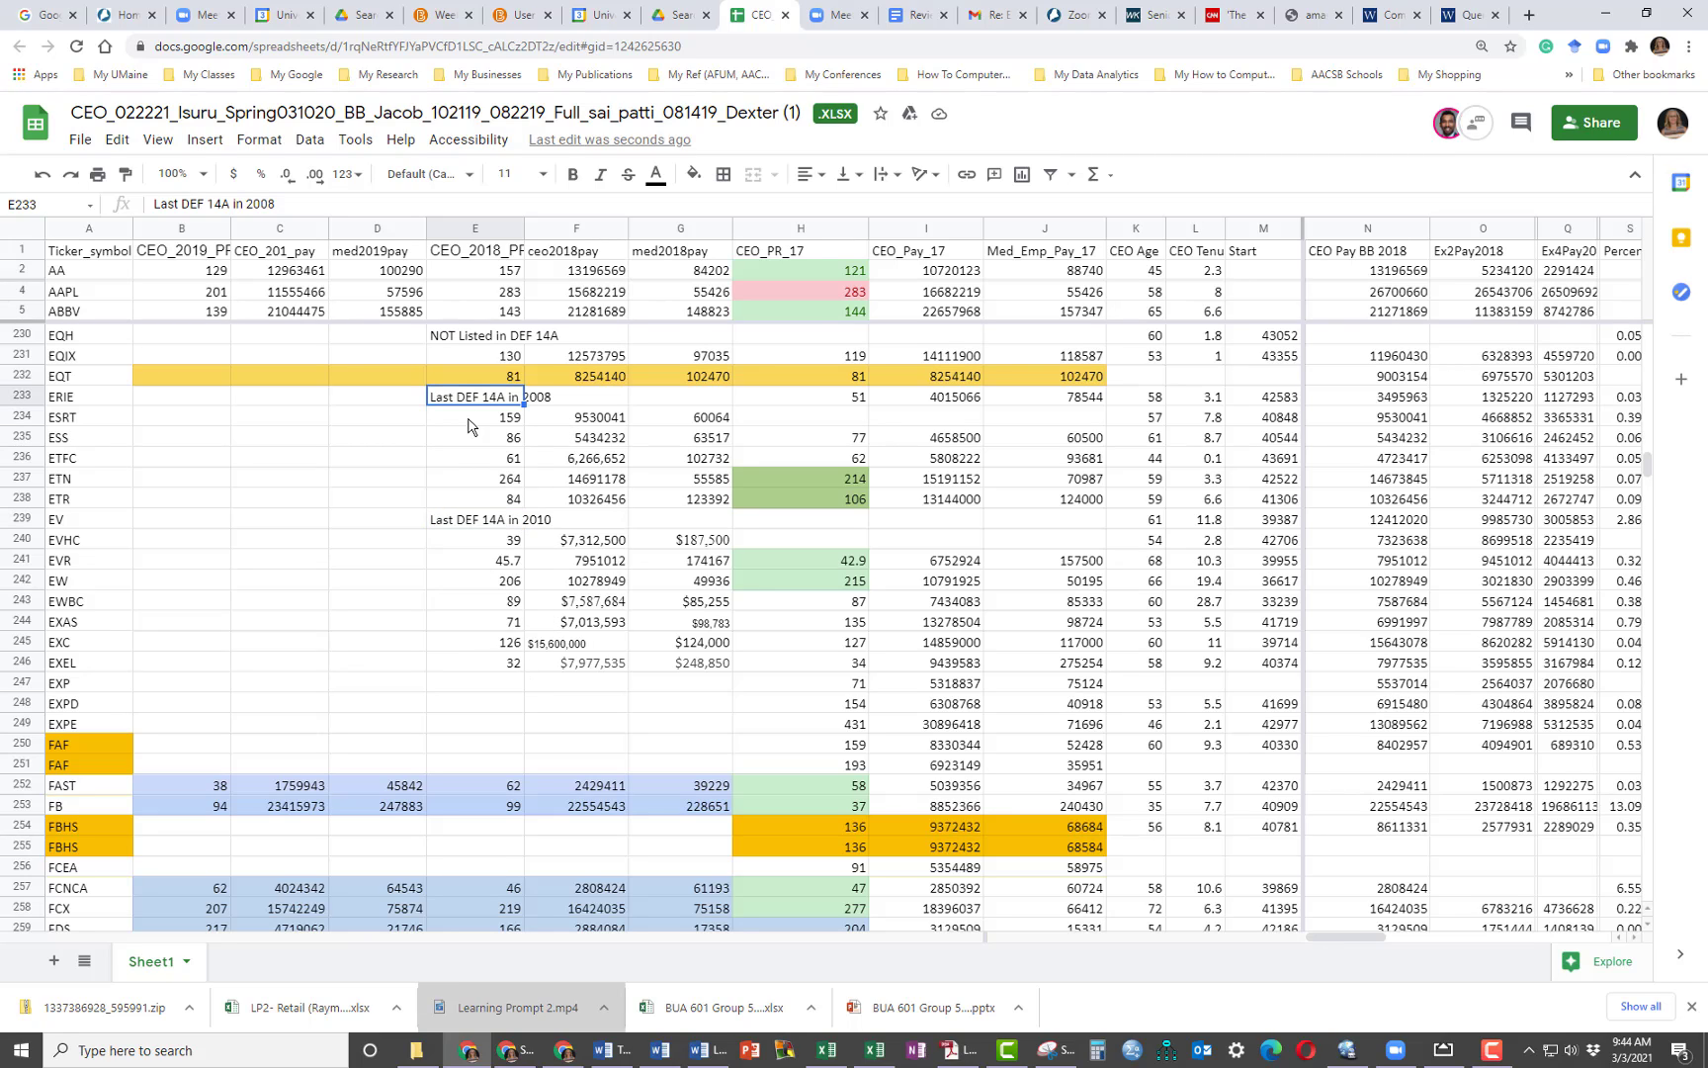
# Apply the formatting of EXAS's ceo2018pay cell, F244, to EXC's ceo2018pay cell, F245.
pyautogui.click(593, 631)
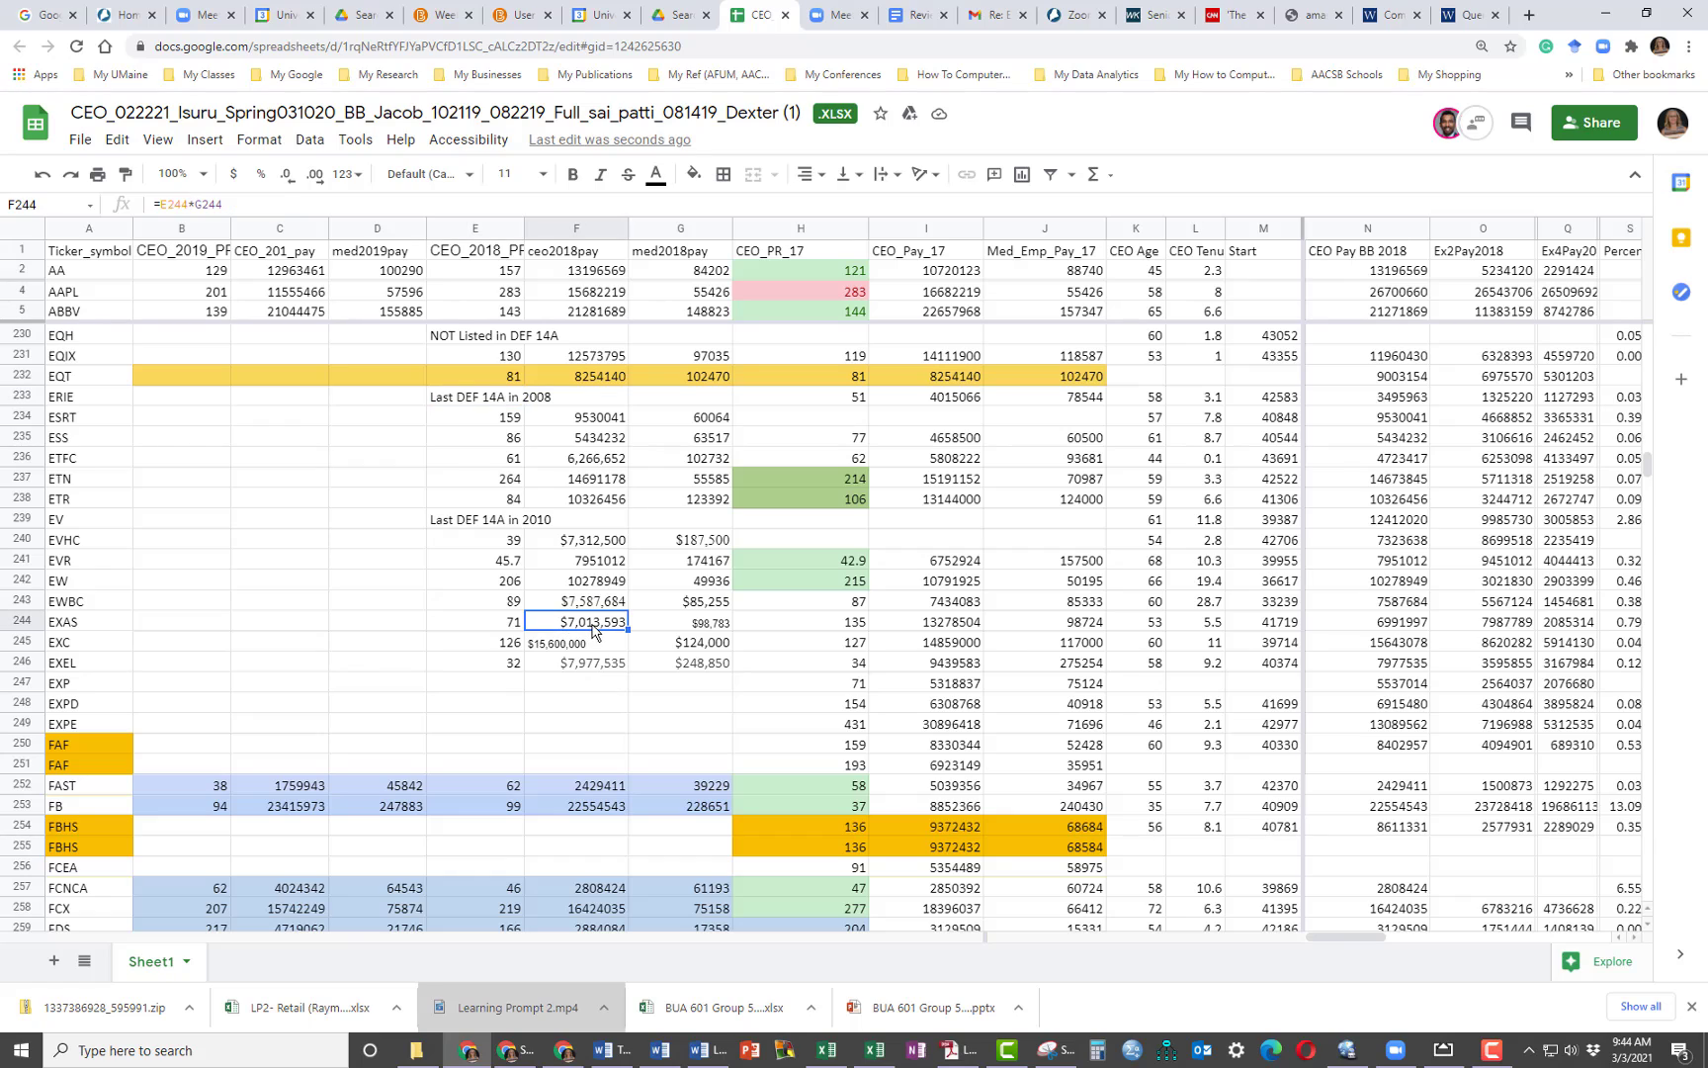
pyautogui.click(123, 178)
pyautogui.click(560, 643)
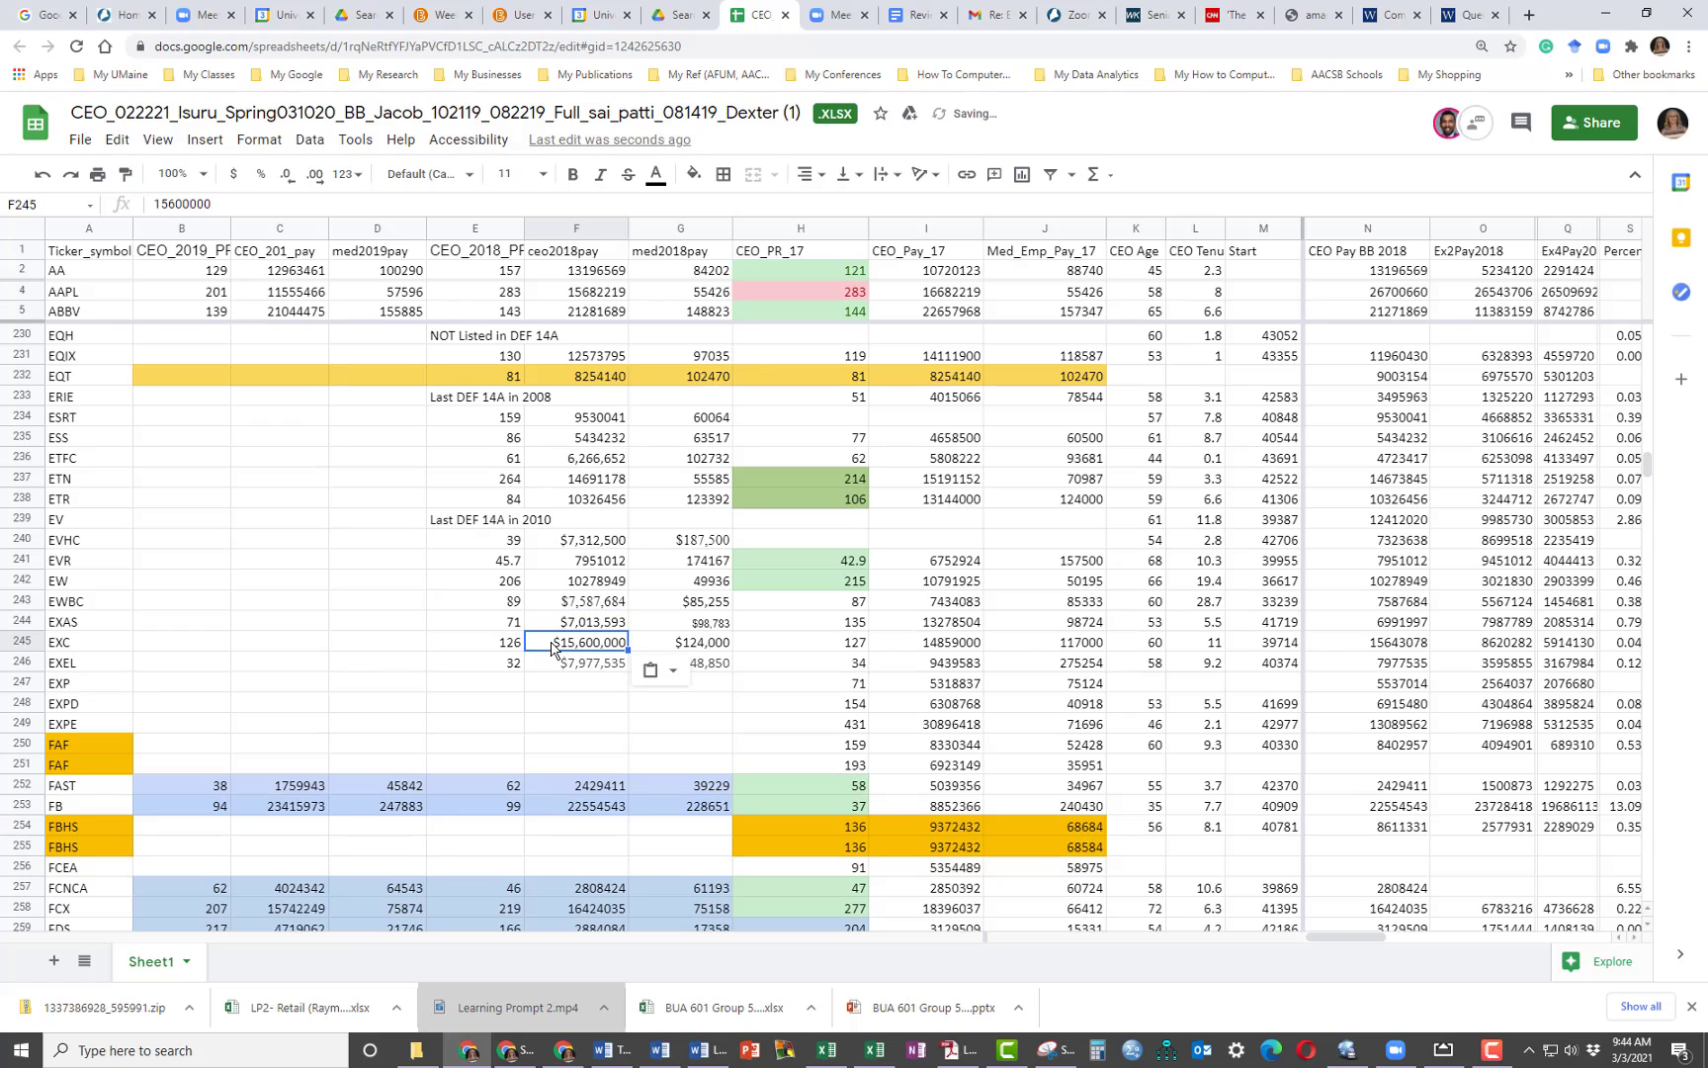
pyautogui.click(590, 691)
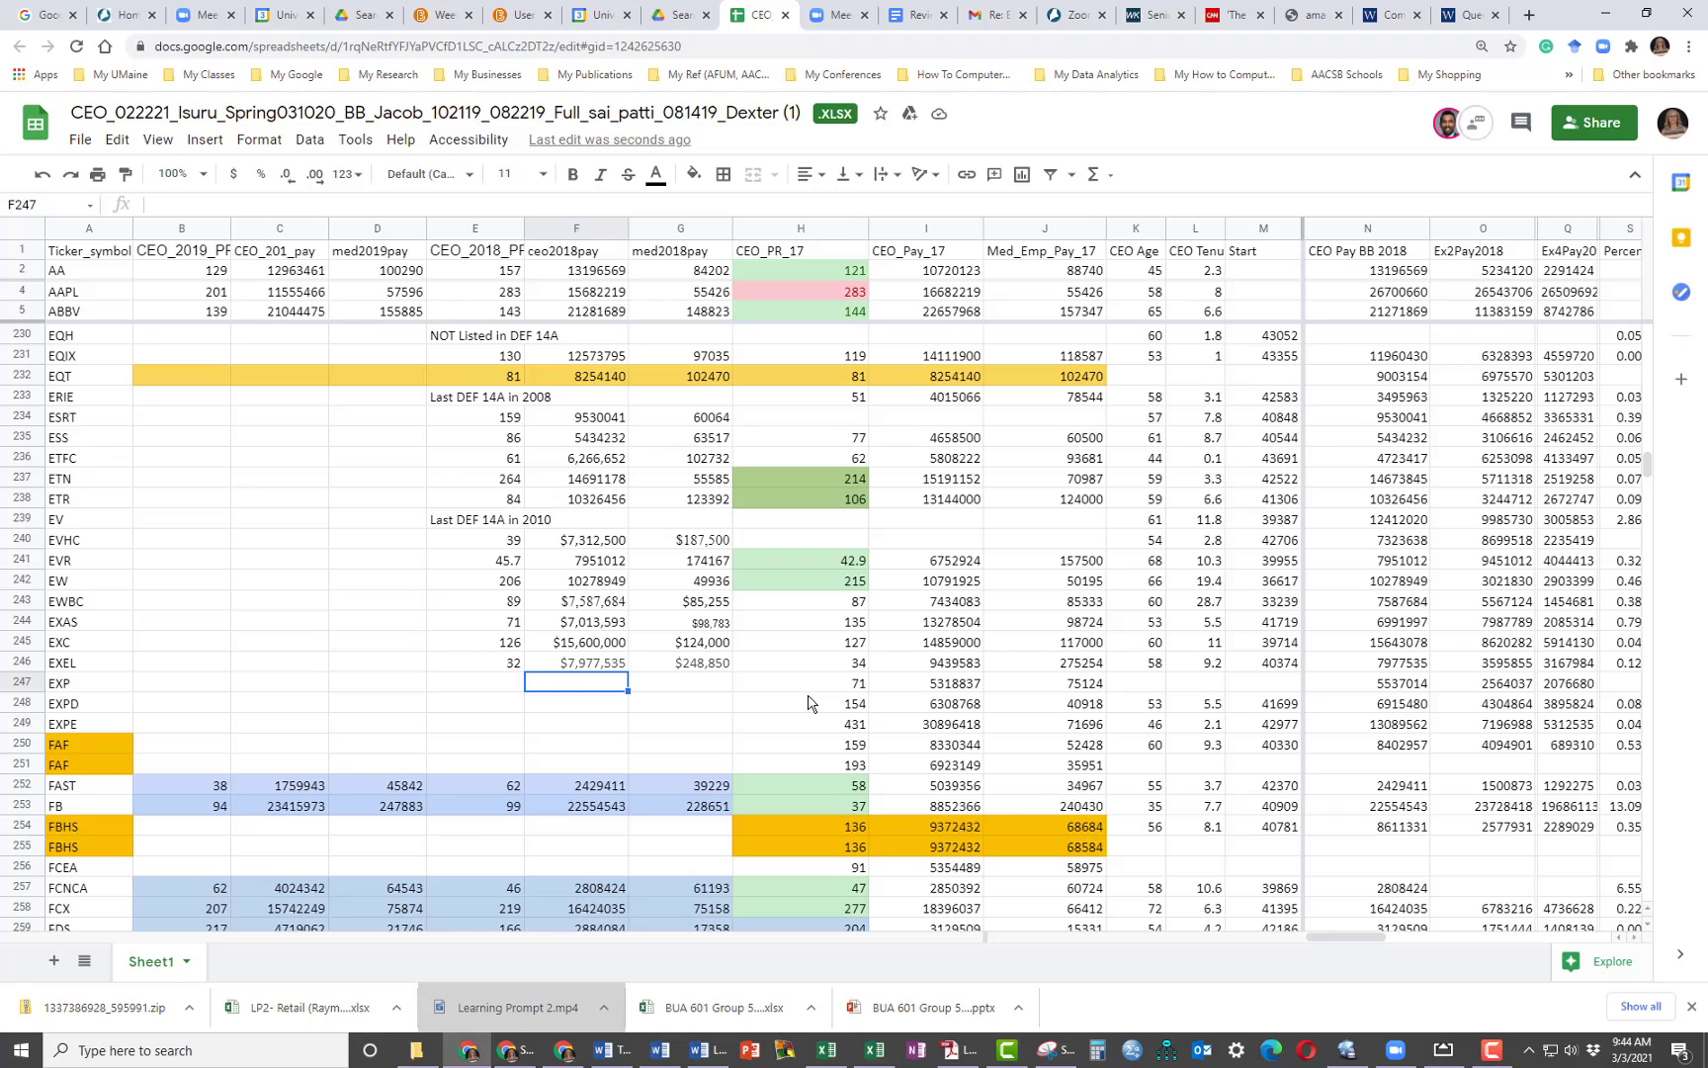
pyautogui.scroll(5, 808, 701)
pyautogui.scroll(3, 808, 701)
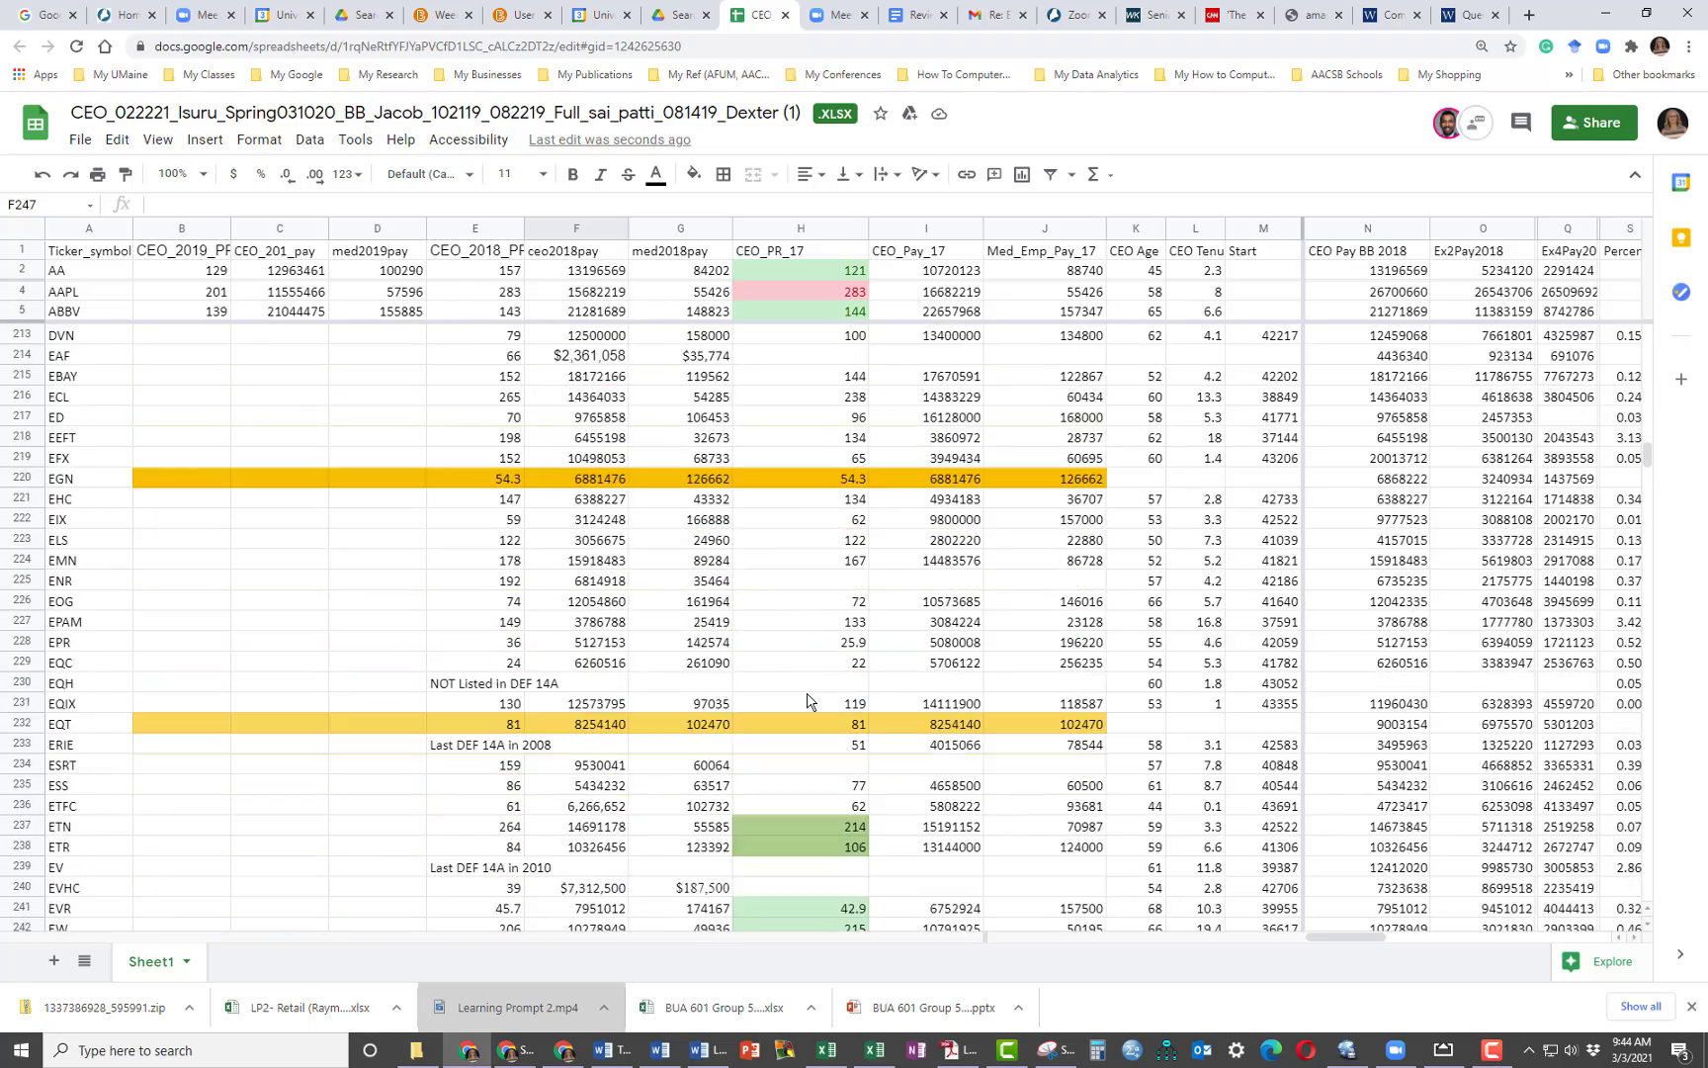
pyautogui.scroll(4, 808, 701)
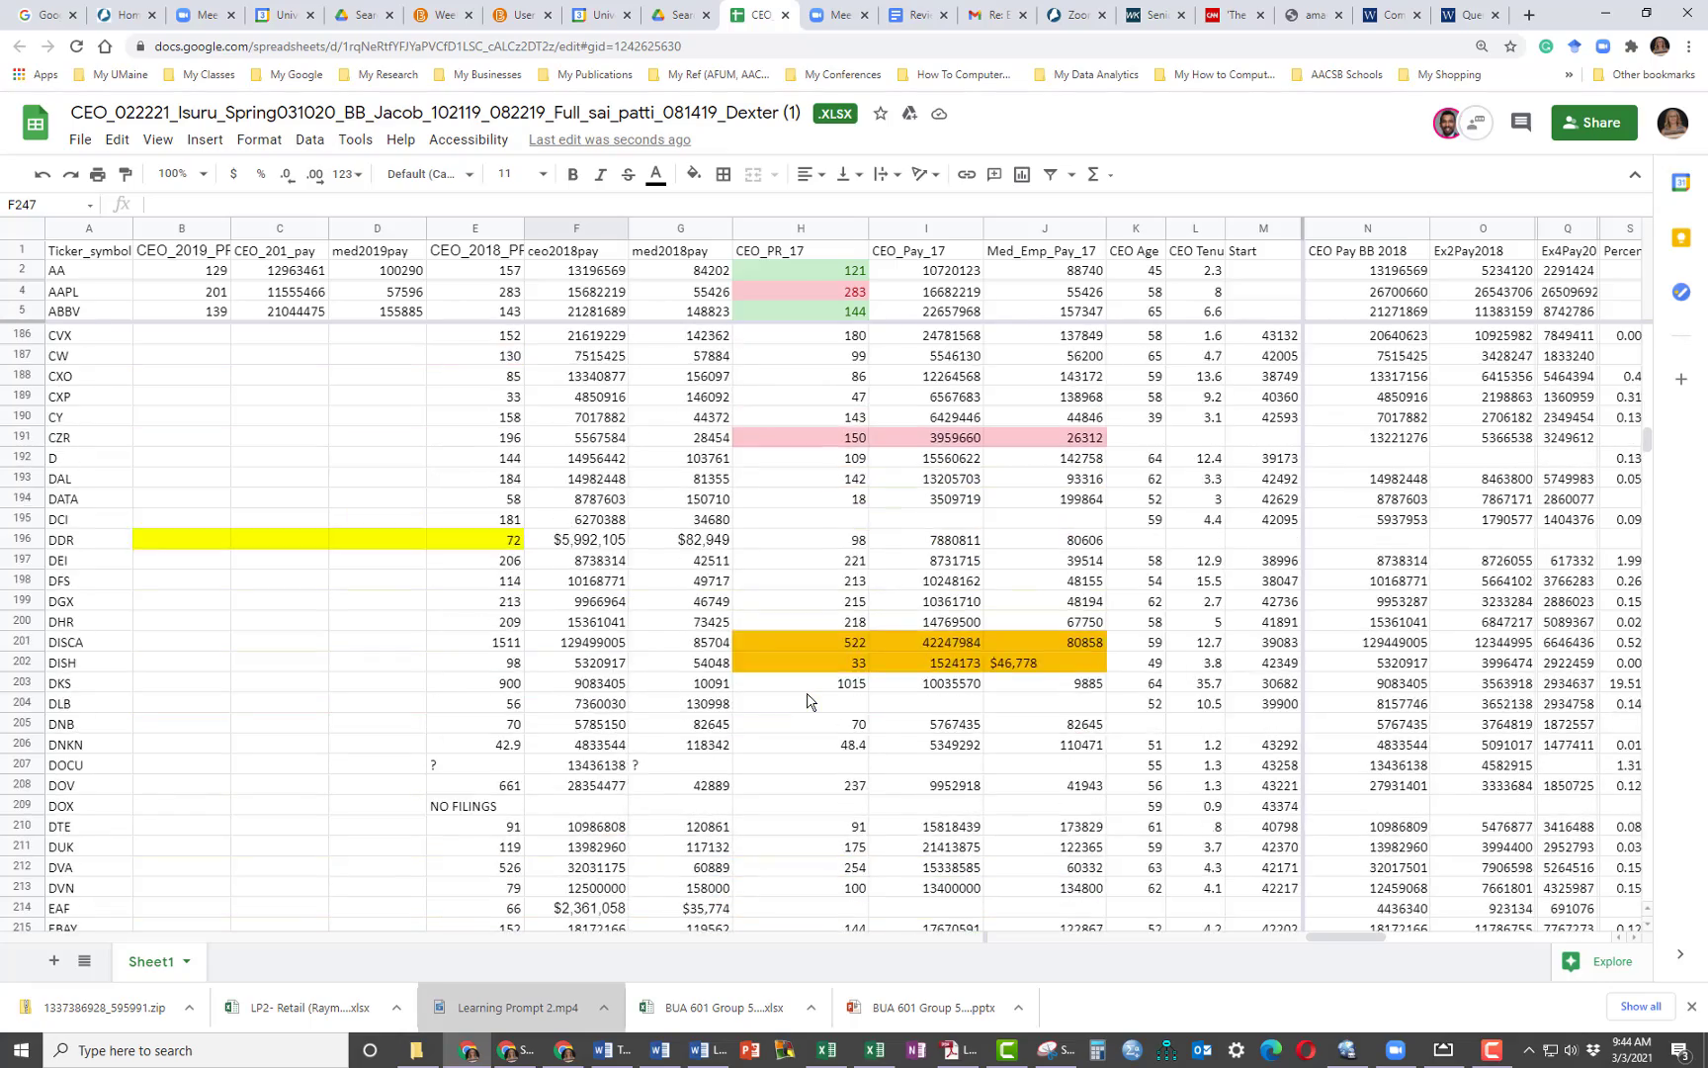
pyautogui.scroll(-6, 808, 698)
pyautogui.scroll(-5, 809, 698)
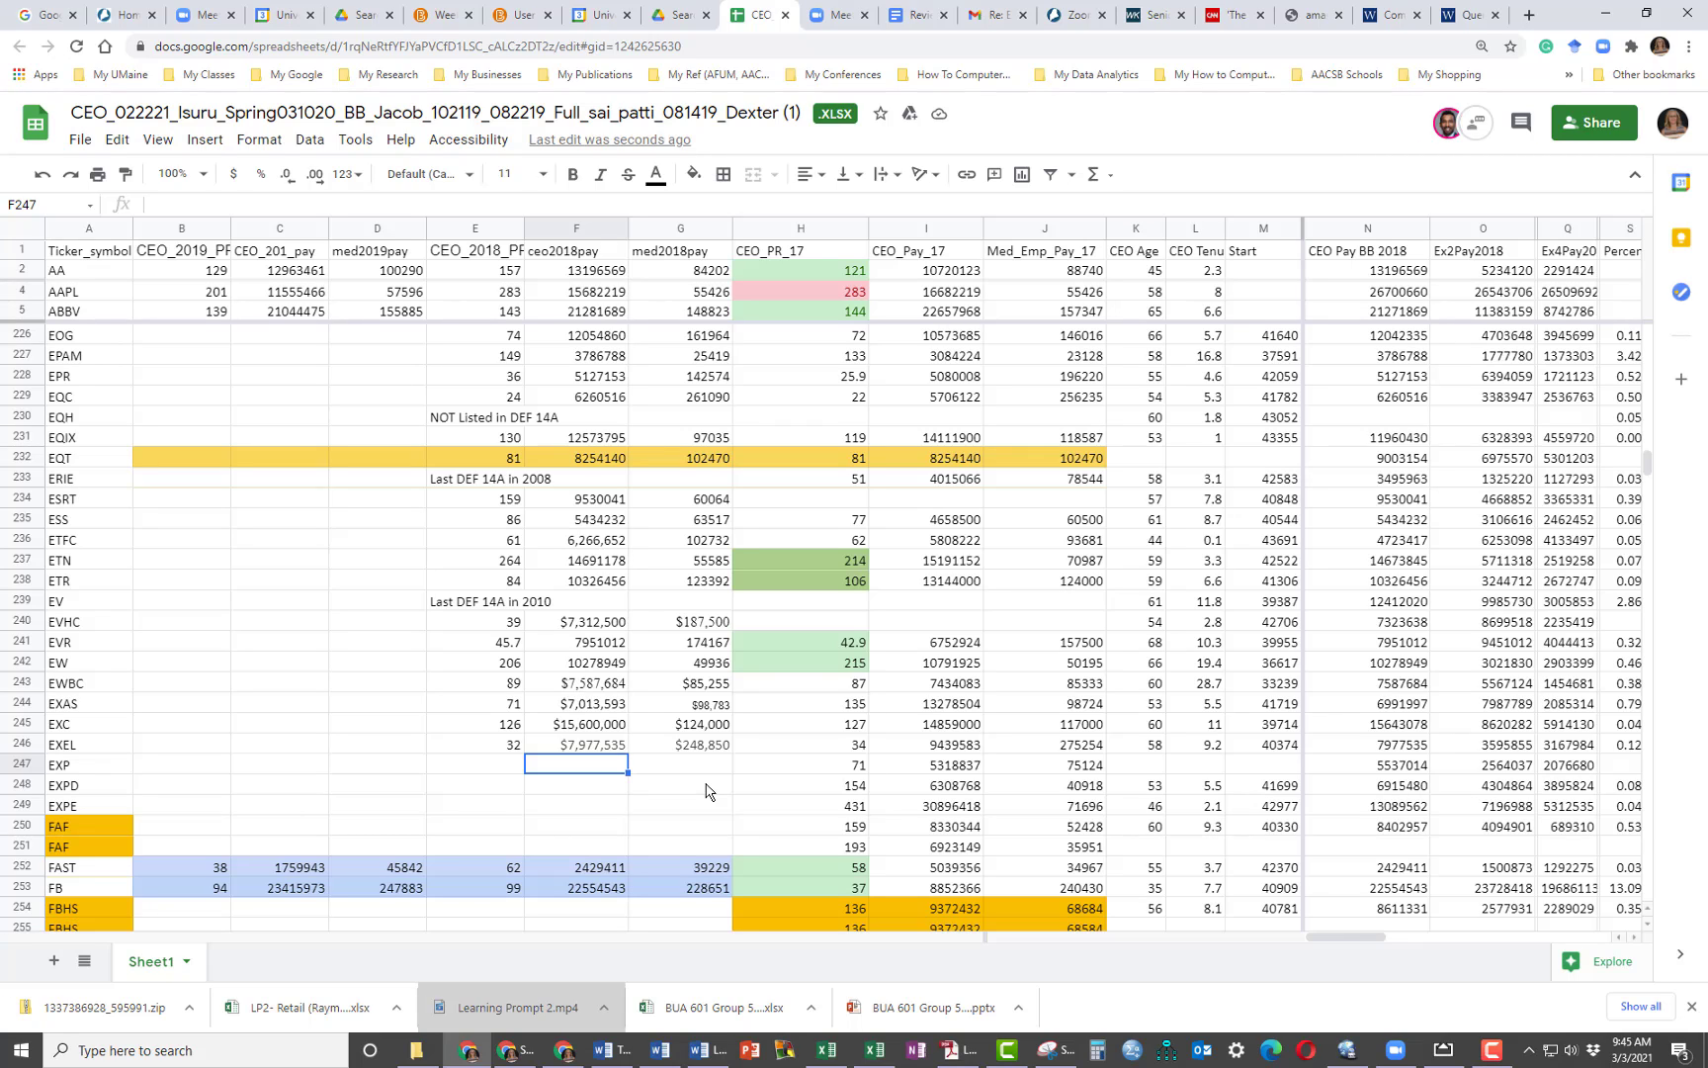
# For the next ticker, EXP, go back from Exelixis's proxy statement to the EDGAR company lookup page.
pyautogui.click(82, 767)
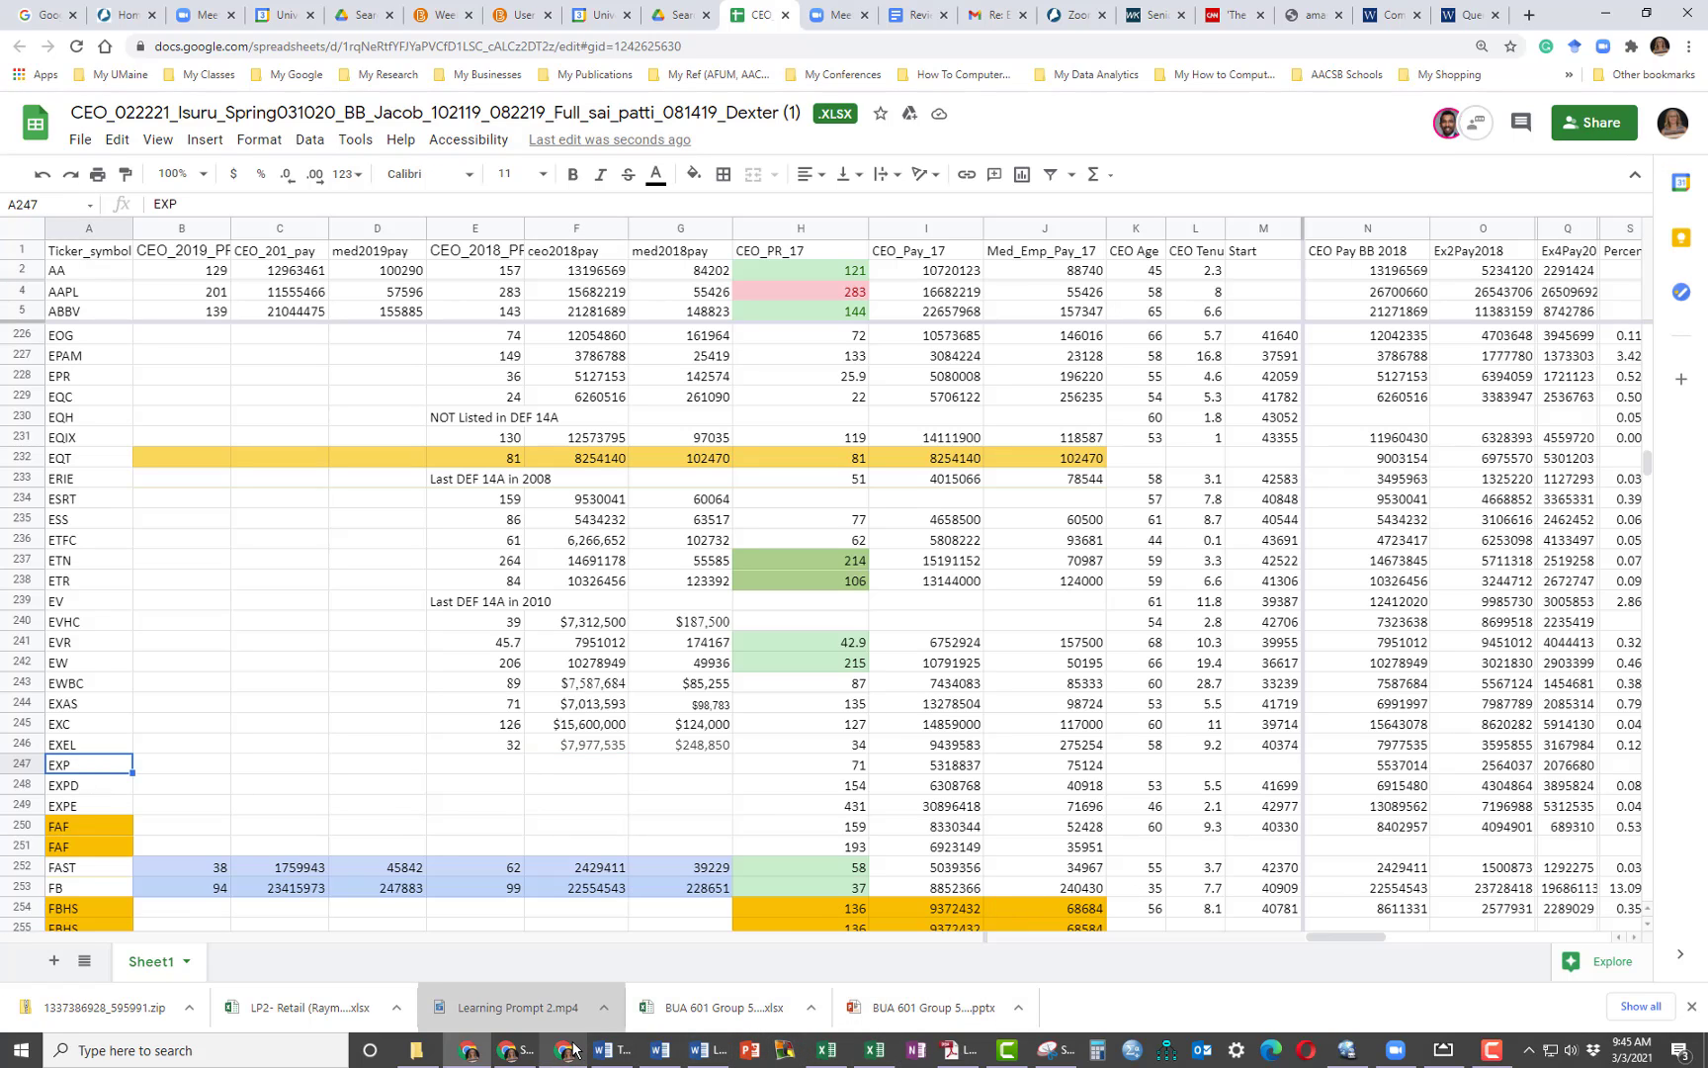
pyautogui.moveTo(571, 1050)
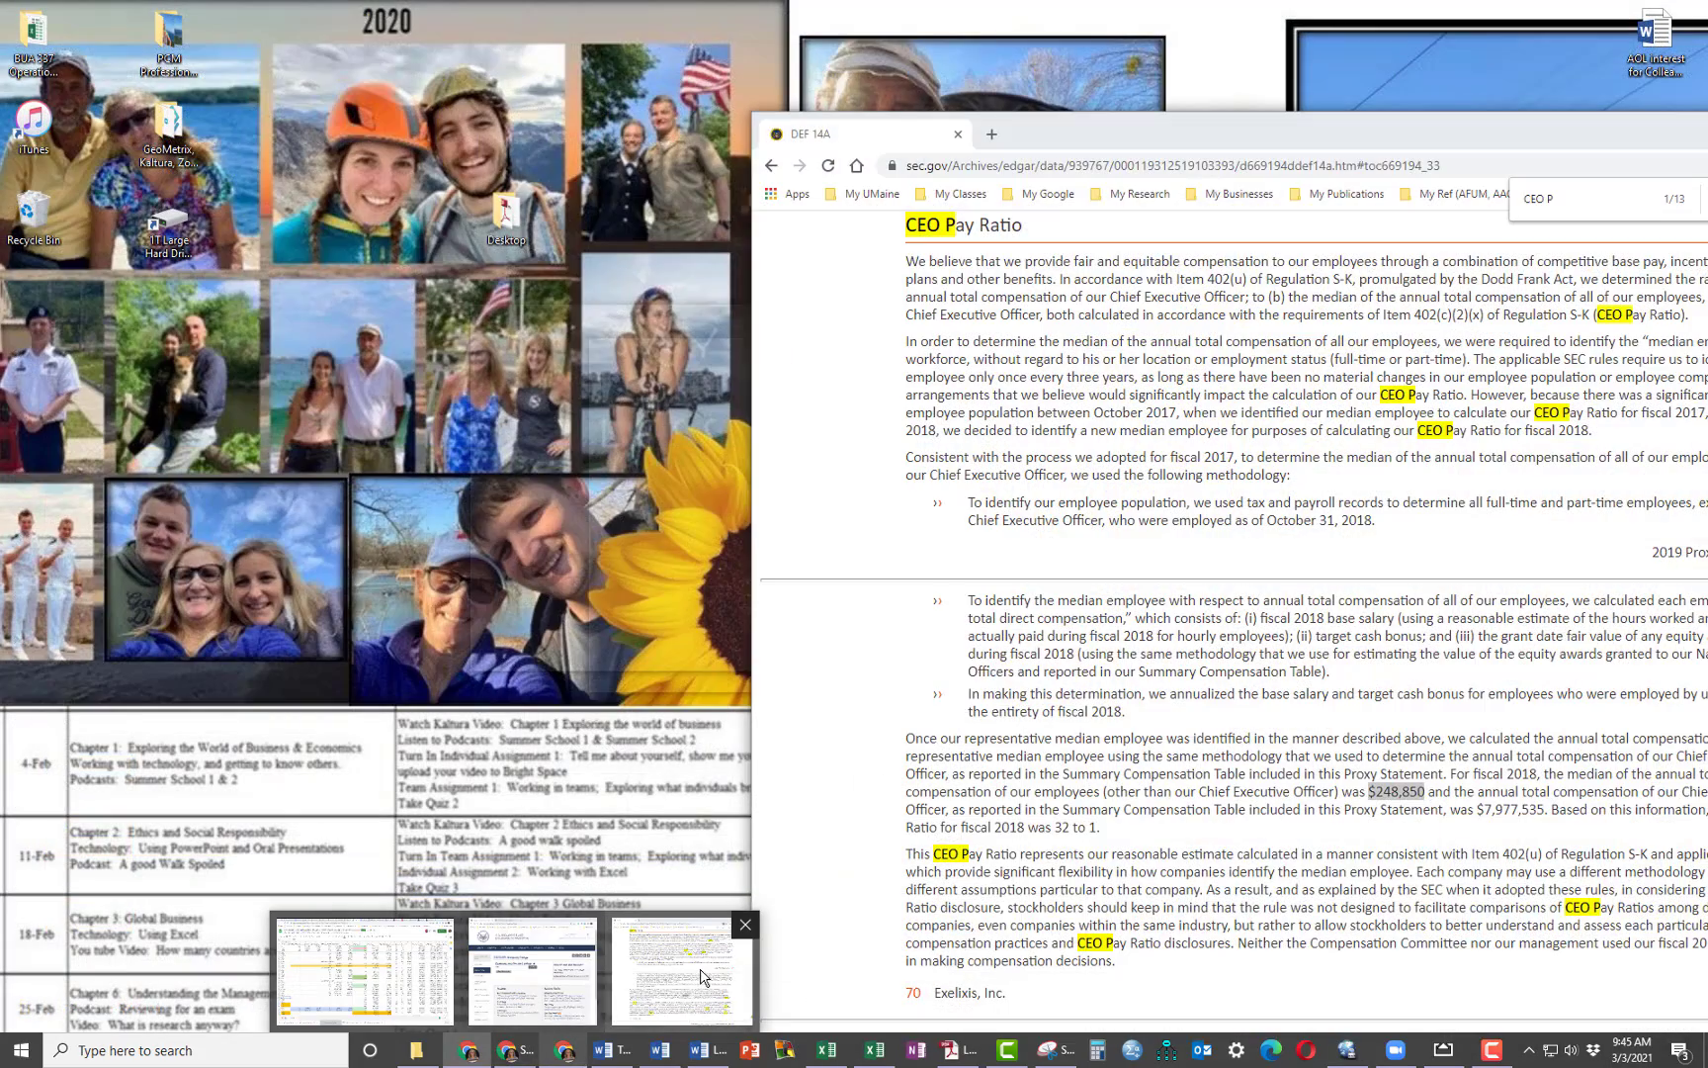
pyautogui.click(701, 977)
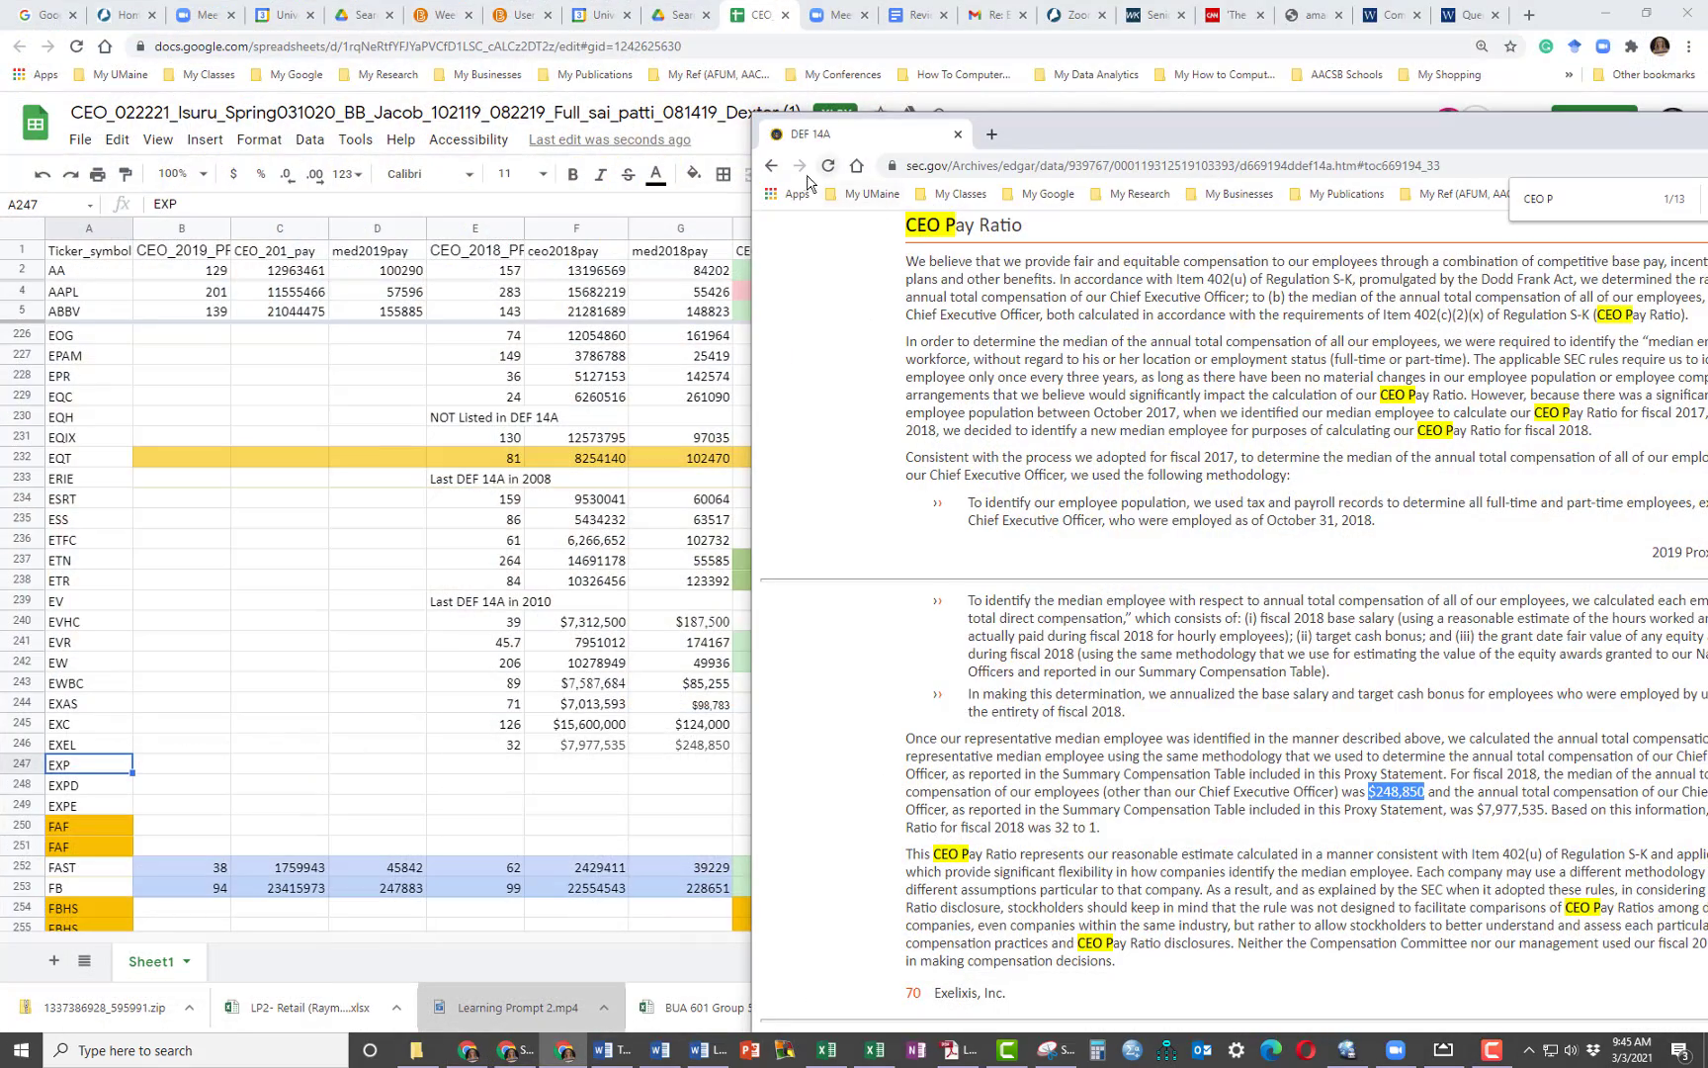
pyautogui.moveTo(1266, 136); pyautogui.dragTo(973, 109)
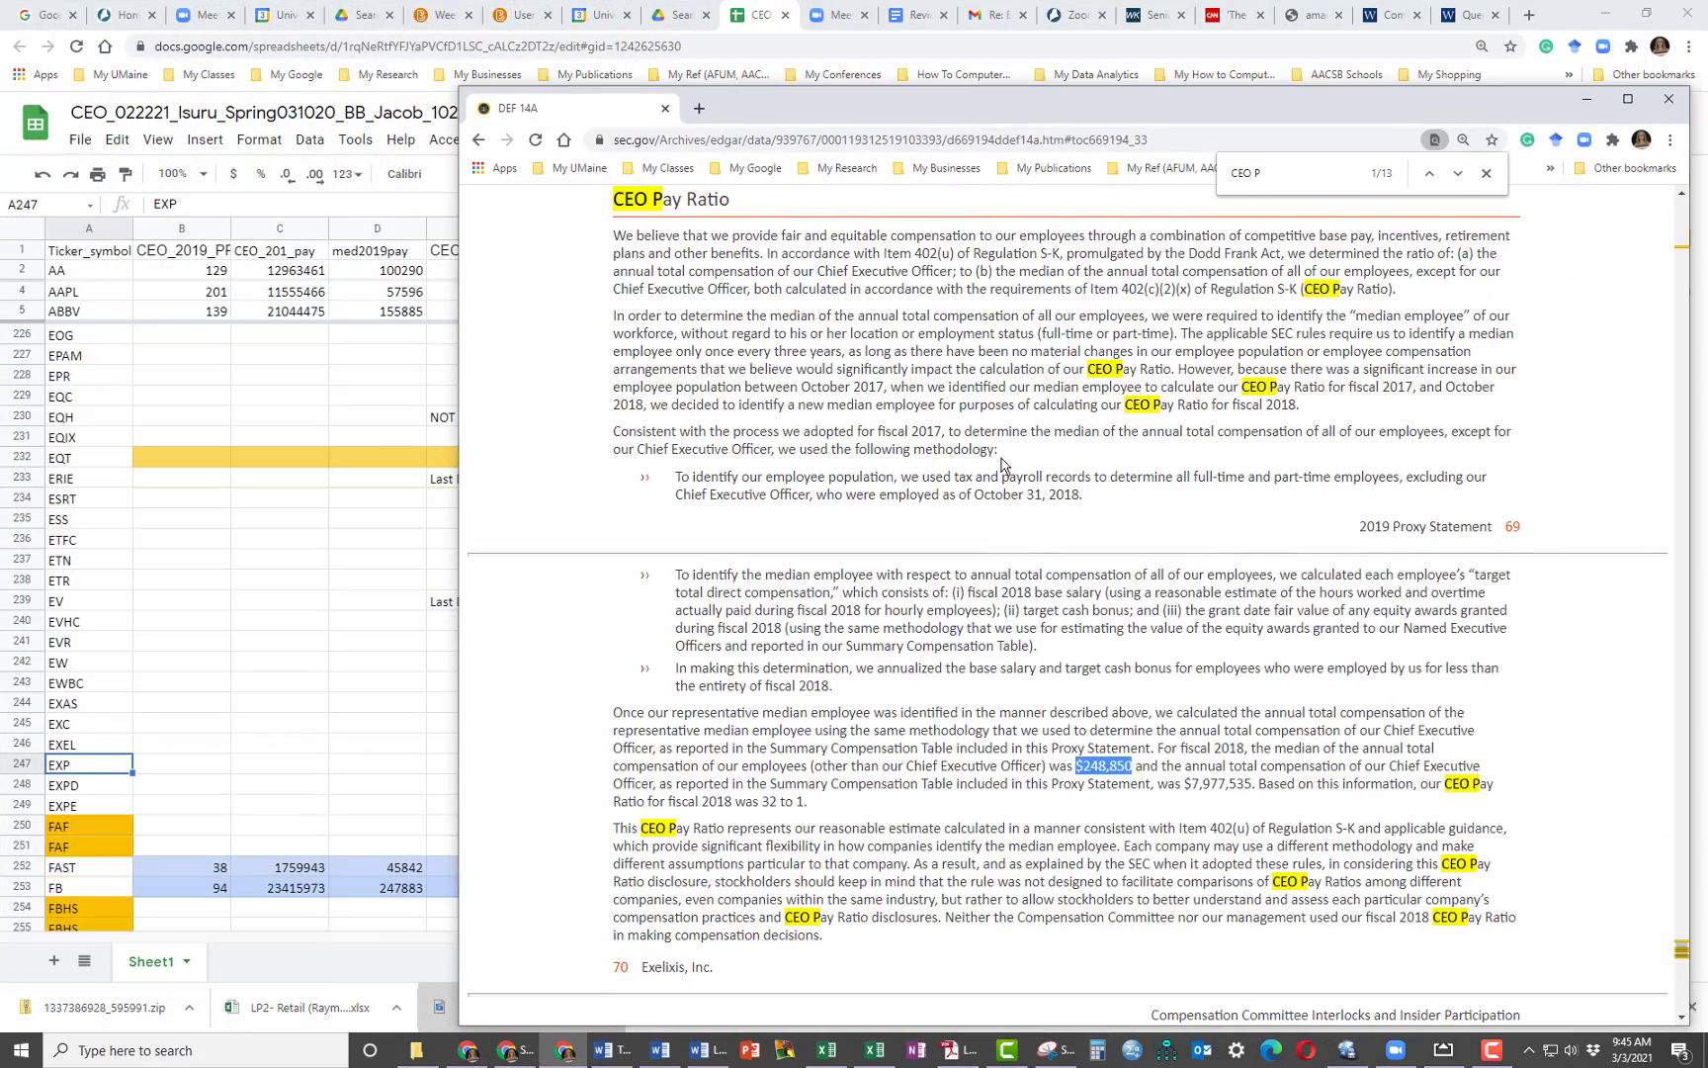
pyautogui.scroll(3, 1001, 465)
pyautogui.scroll(2, 1001, 463)
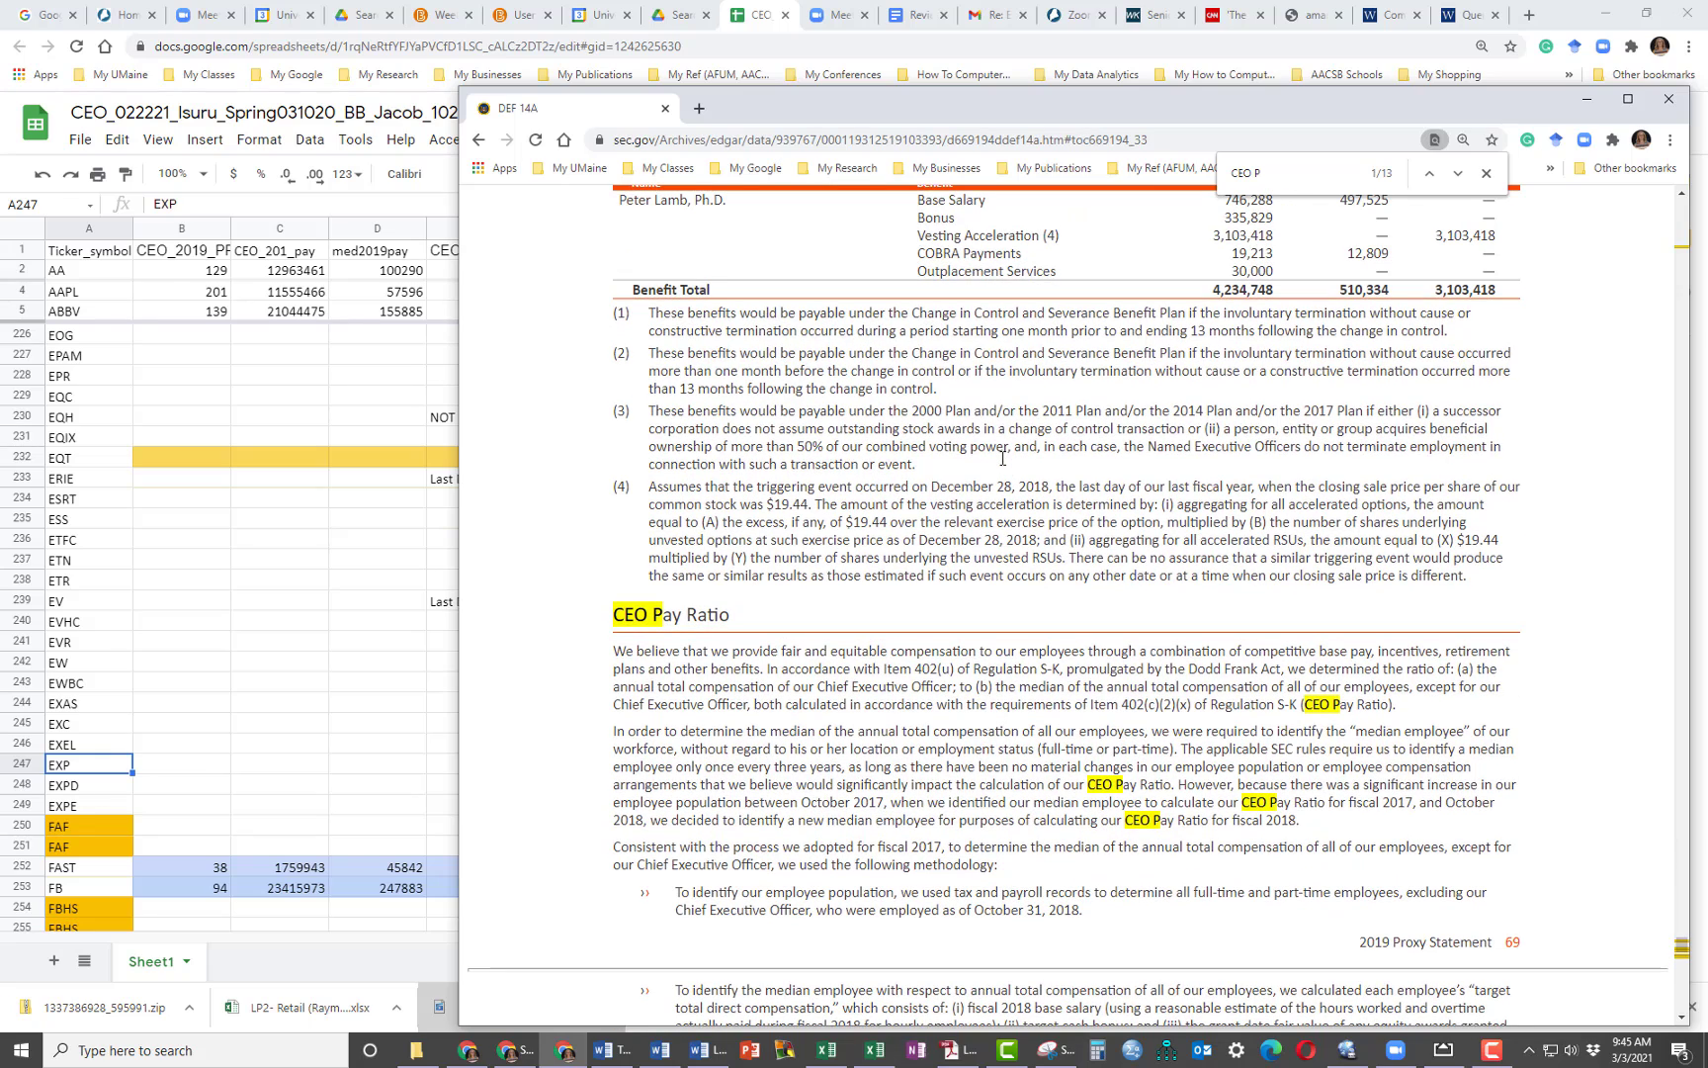
pyautogui.click(479, 141)
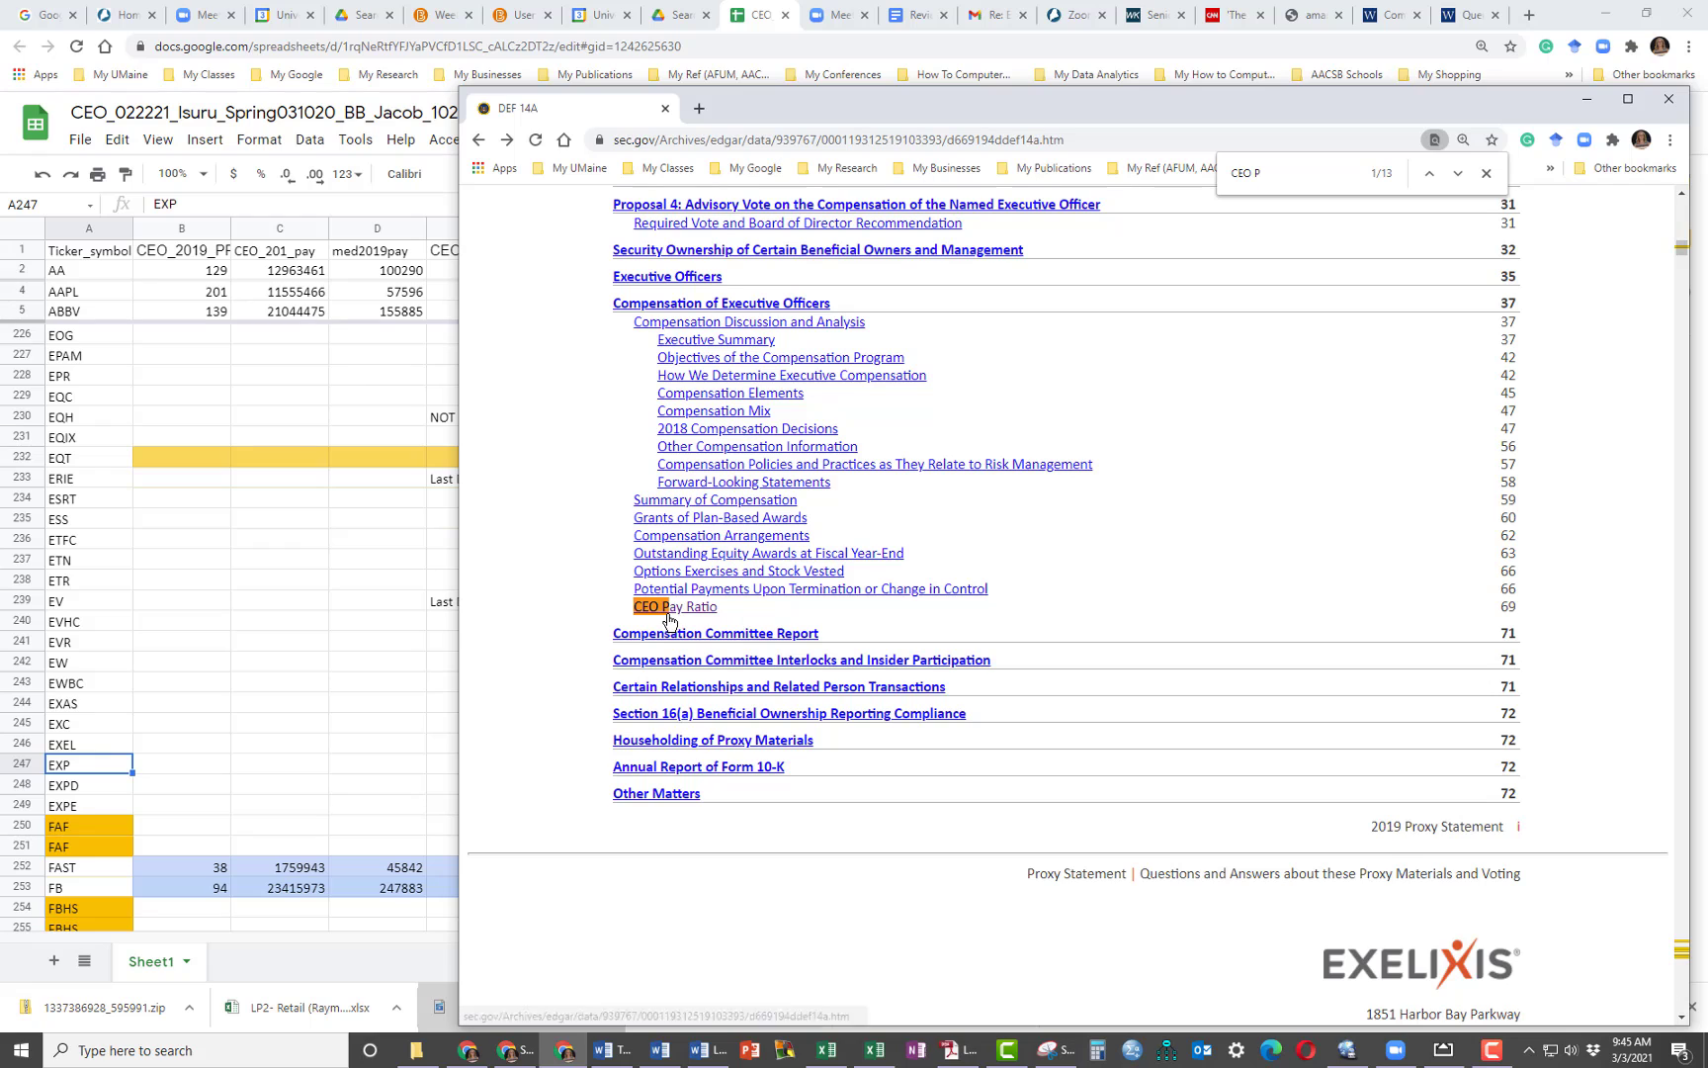
pyautogui.click(477, 141)
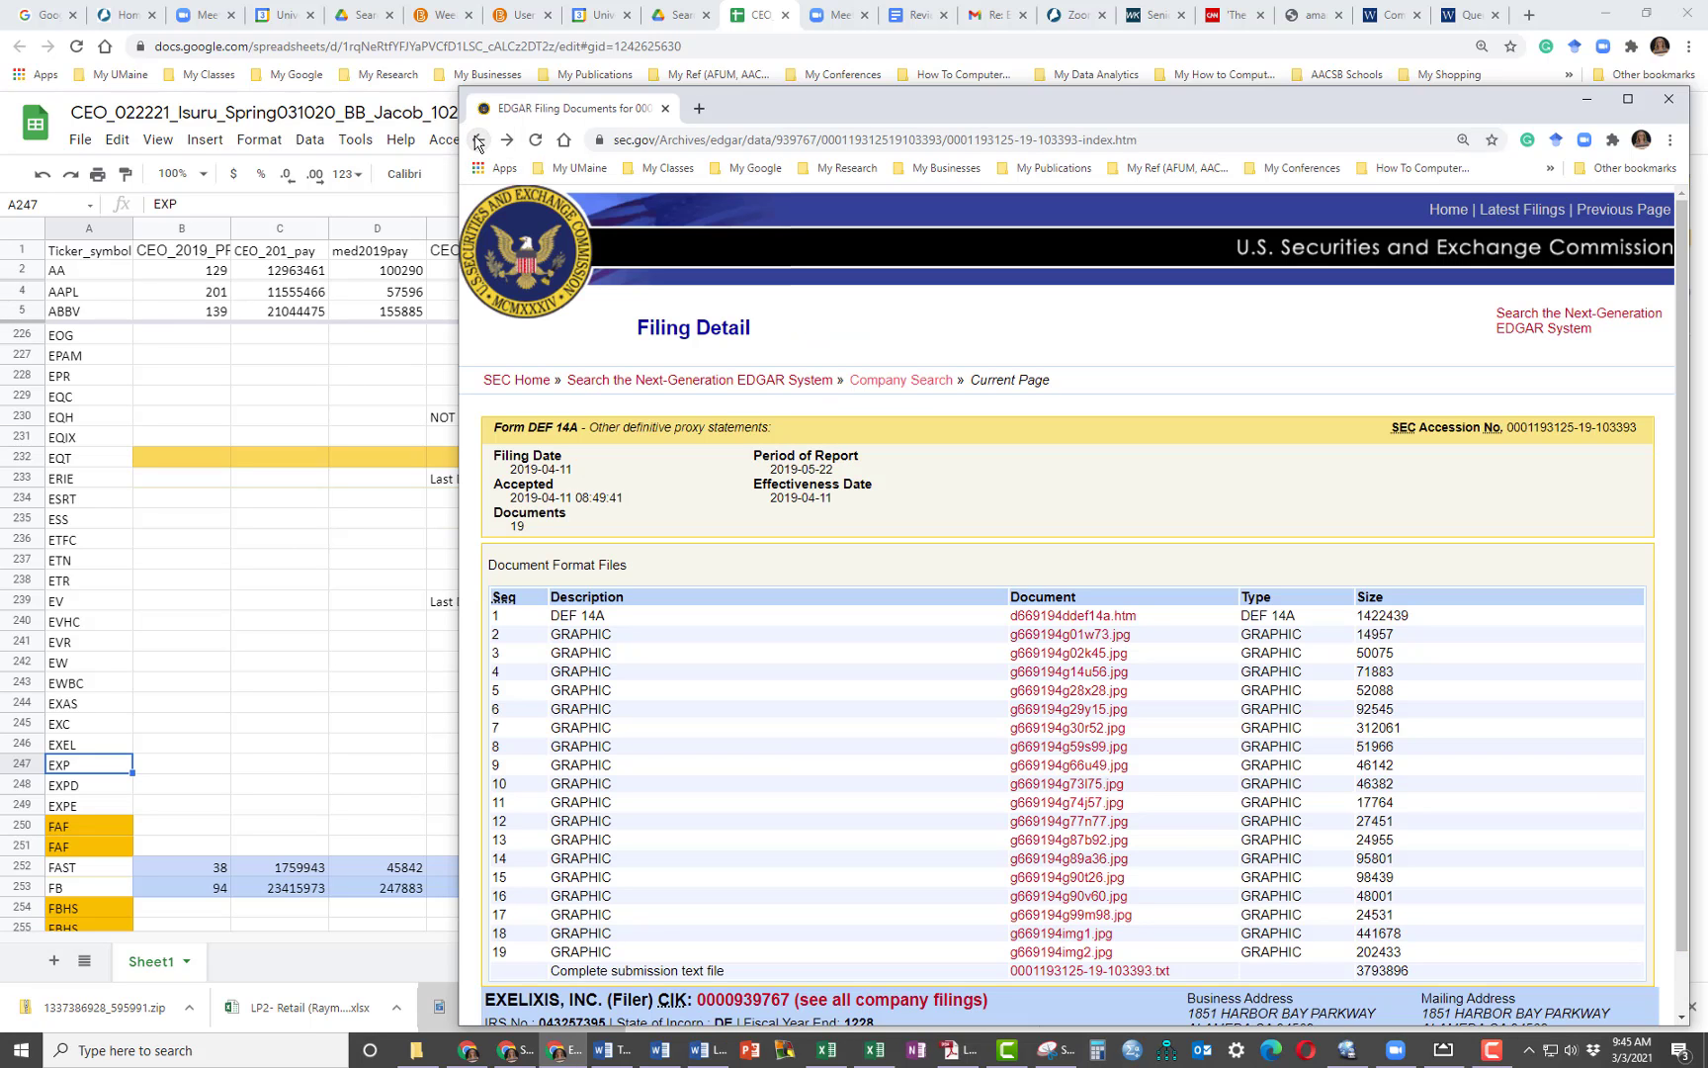
pyautogui.click(479, 143)
pyautogui.click(479, 142)
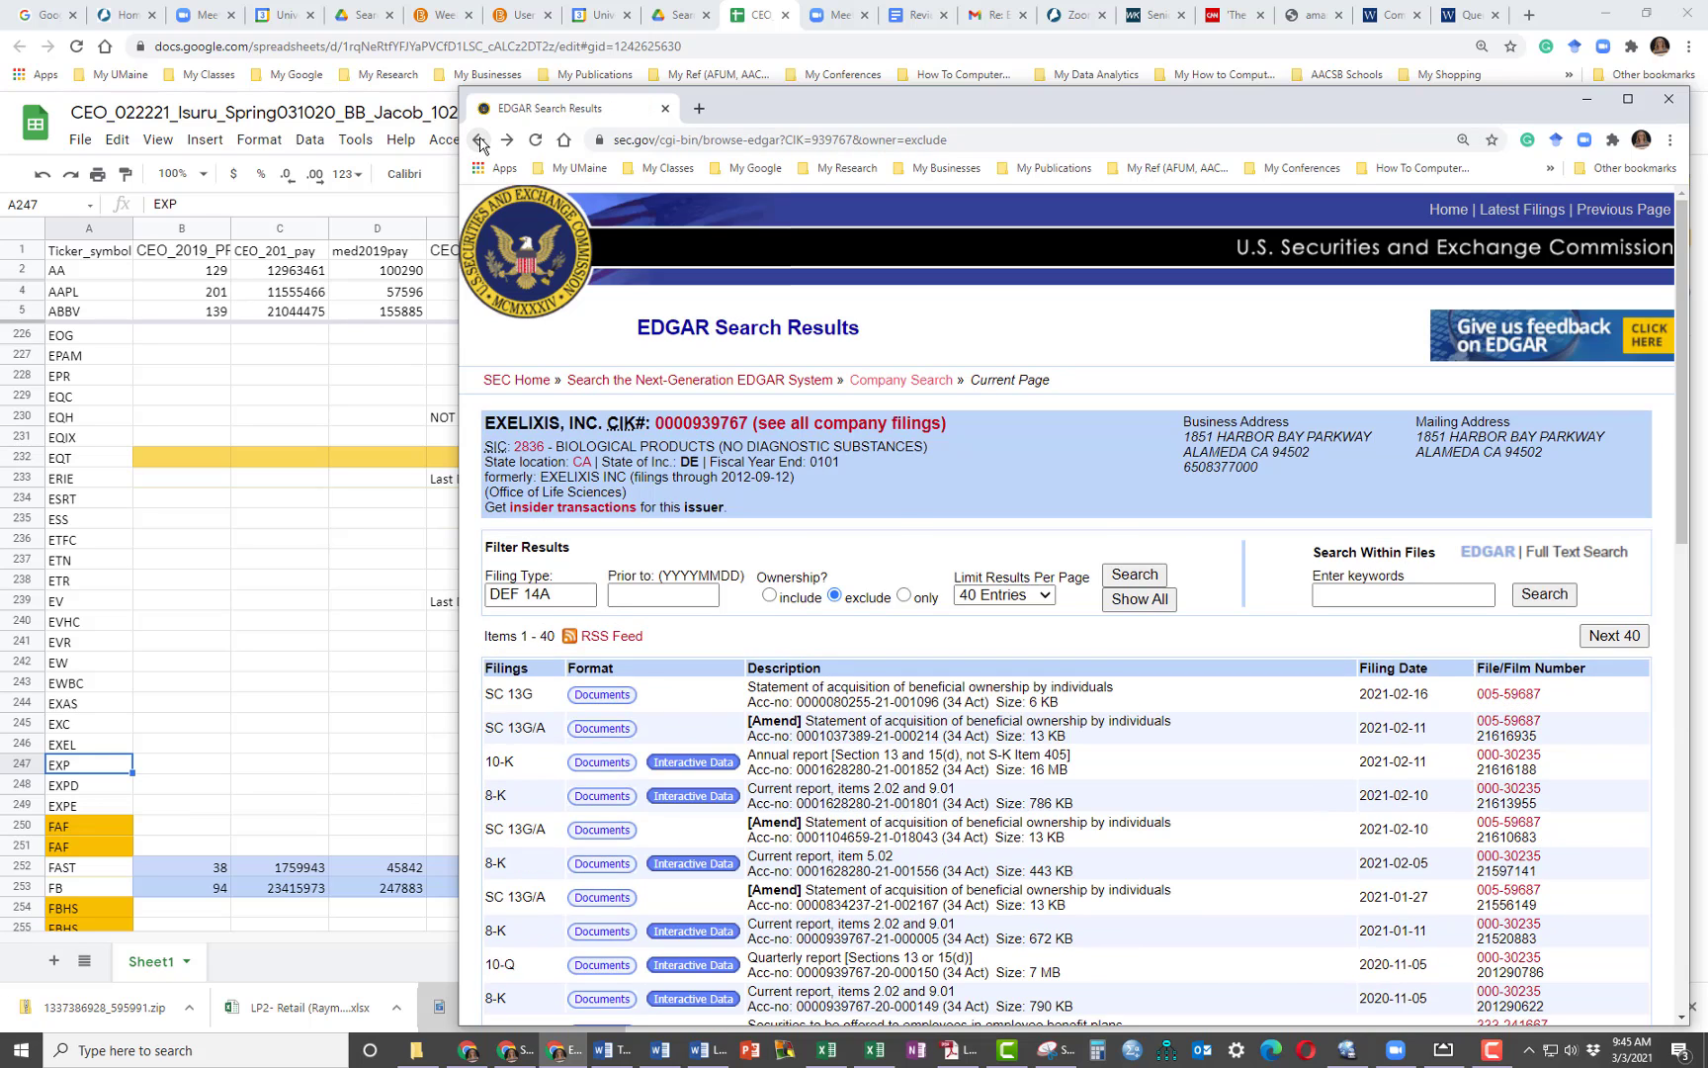
pyautogui.click(479, 142)
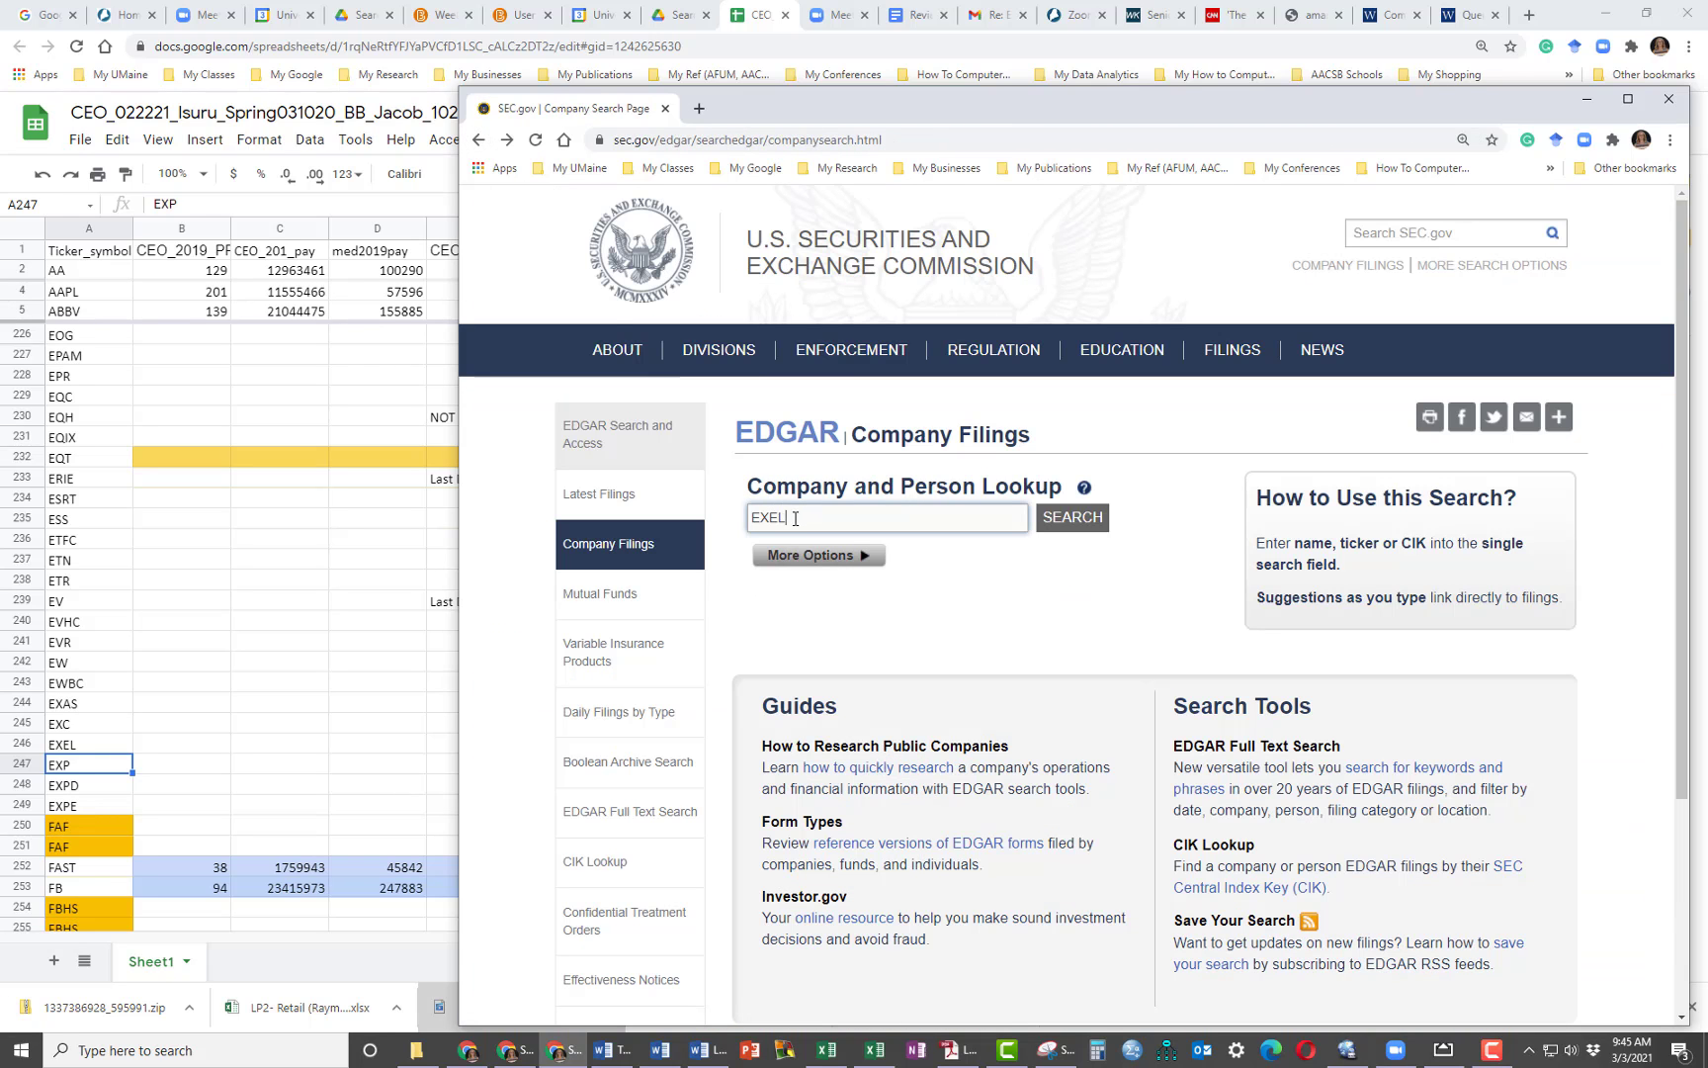
# Look up the ticker EXP in EDGAR and open the filings list of Eagle Materials Inc.
pyautogui.moveTo(797, 519); pyautogui.dragTo(764, 520)
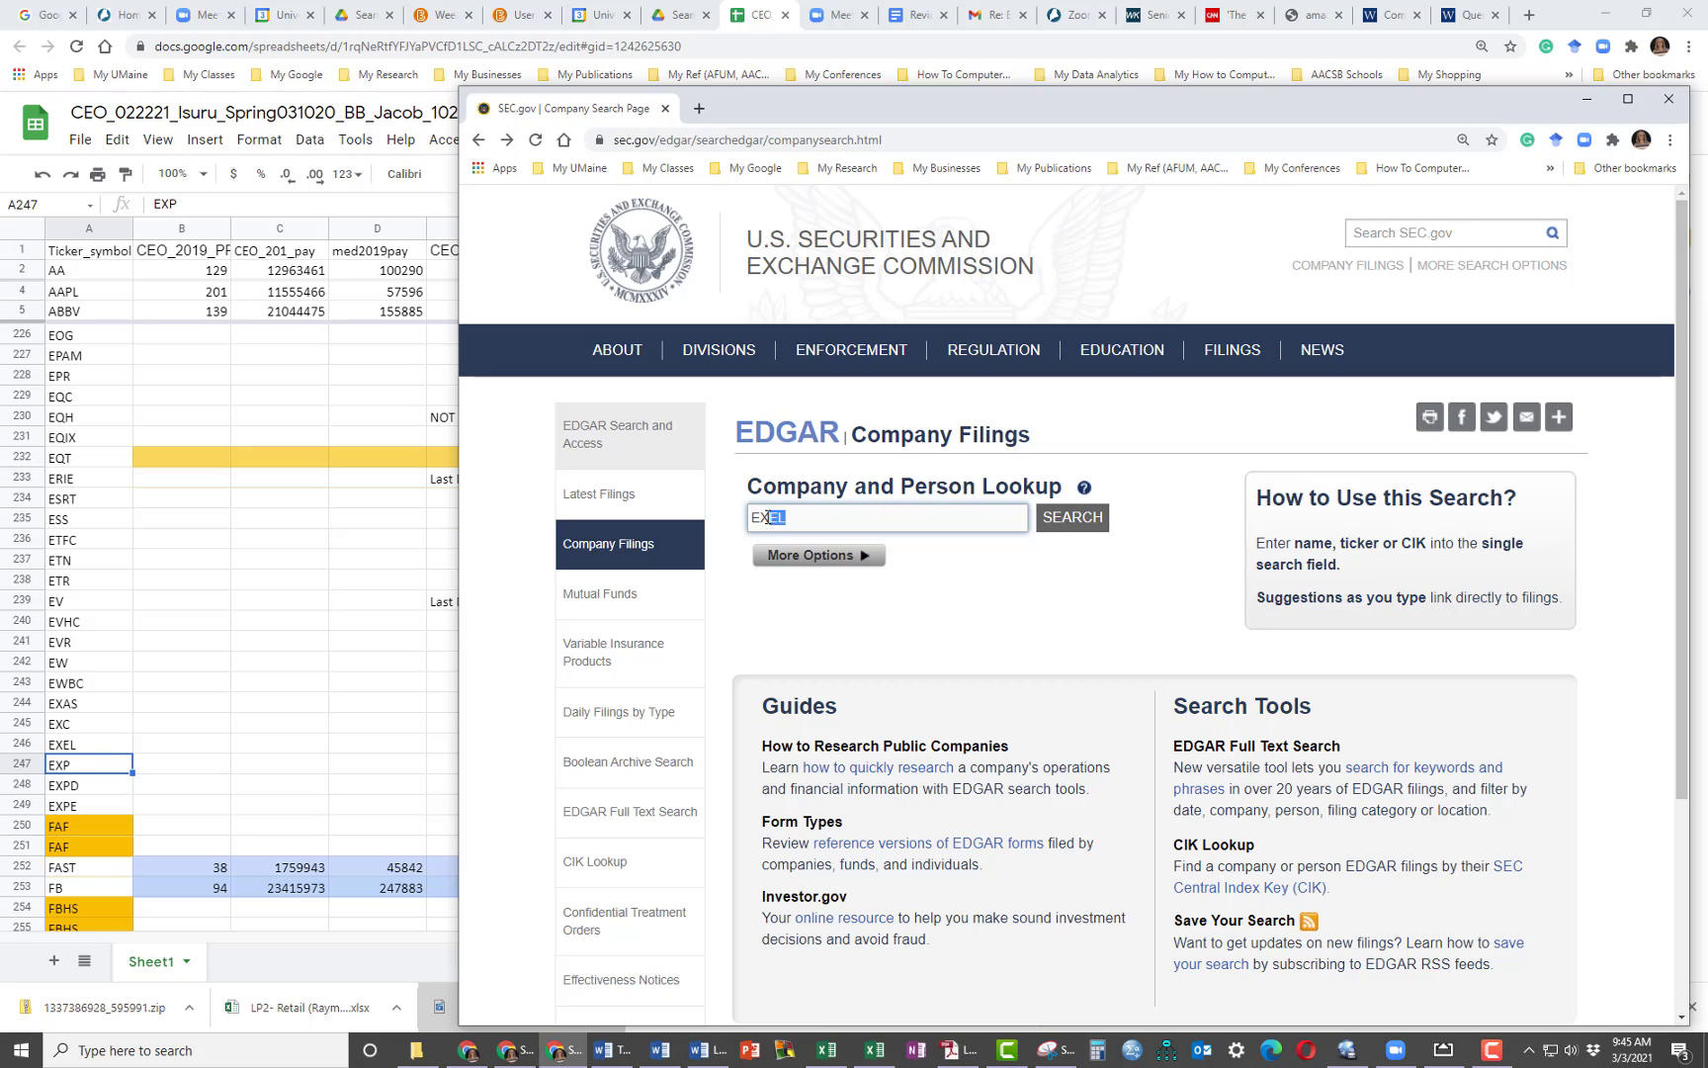
pyautogui.write('P')
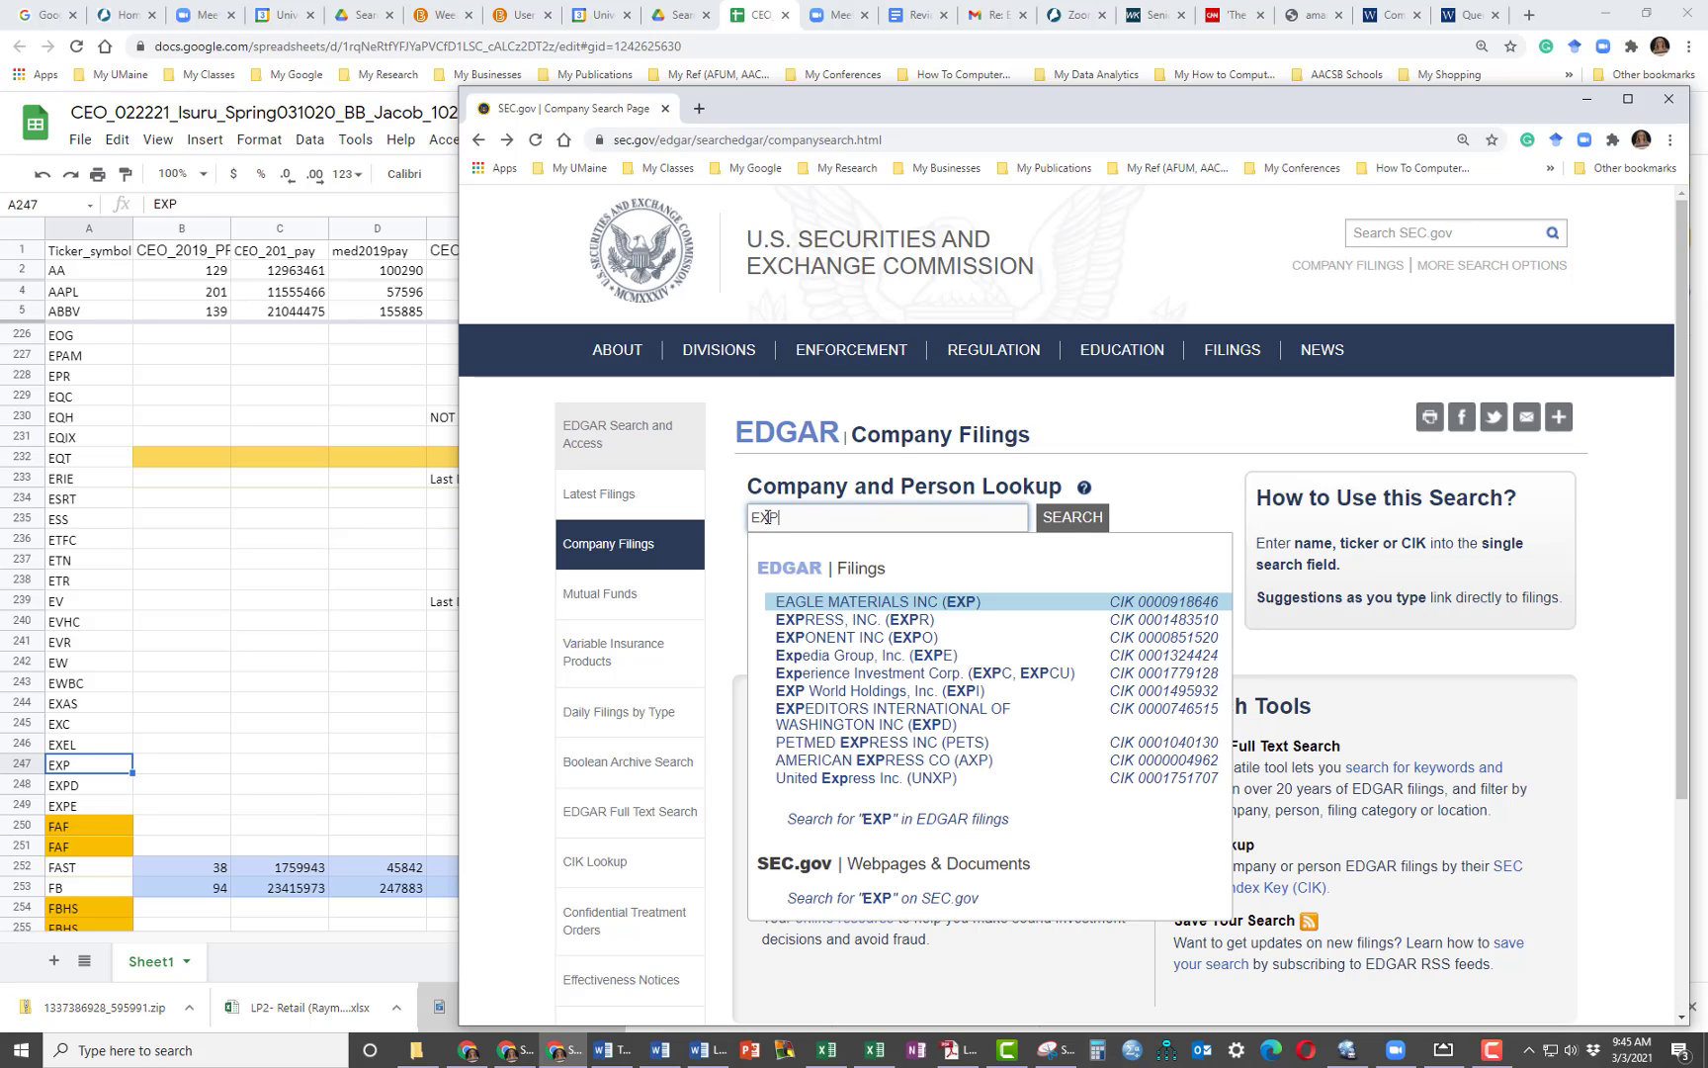
pyautogui.click(861, 603)
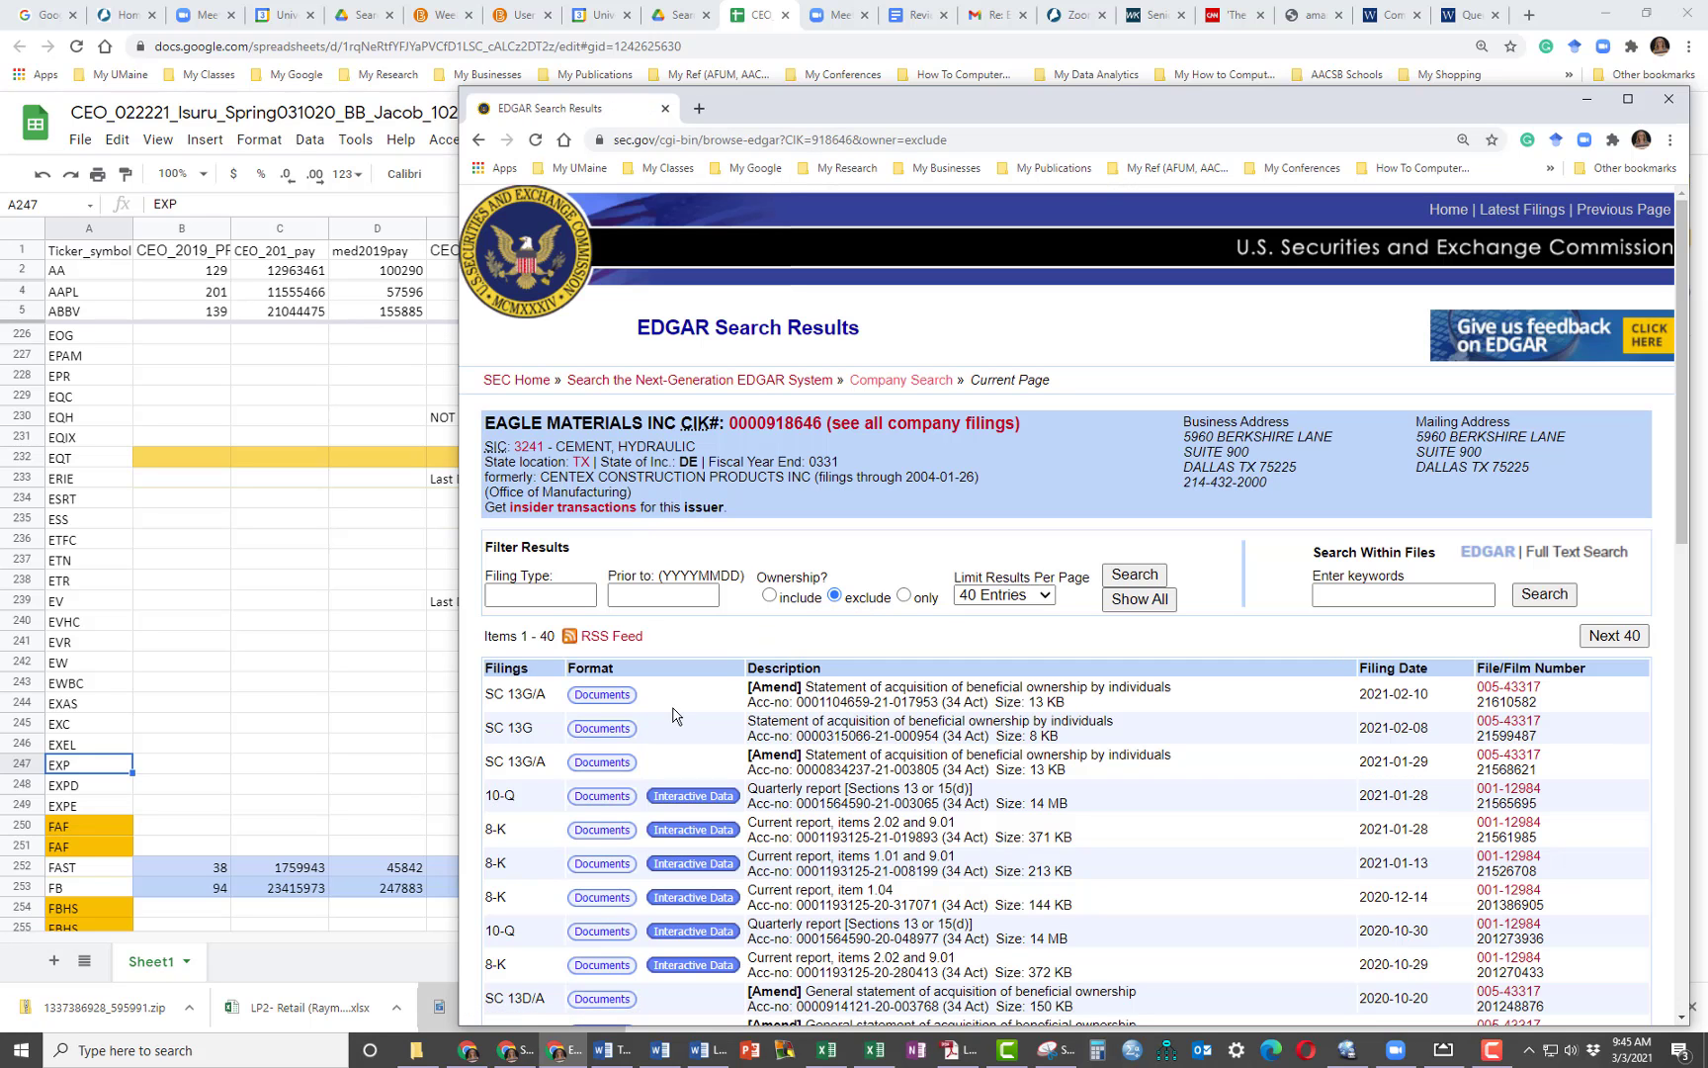
# Filter Eagle Materials' filings to DEF 14A and open the proxy statement document filed on 2019-06-27.
pyautogui.click(543, 596)
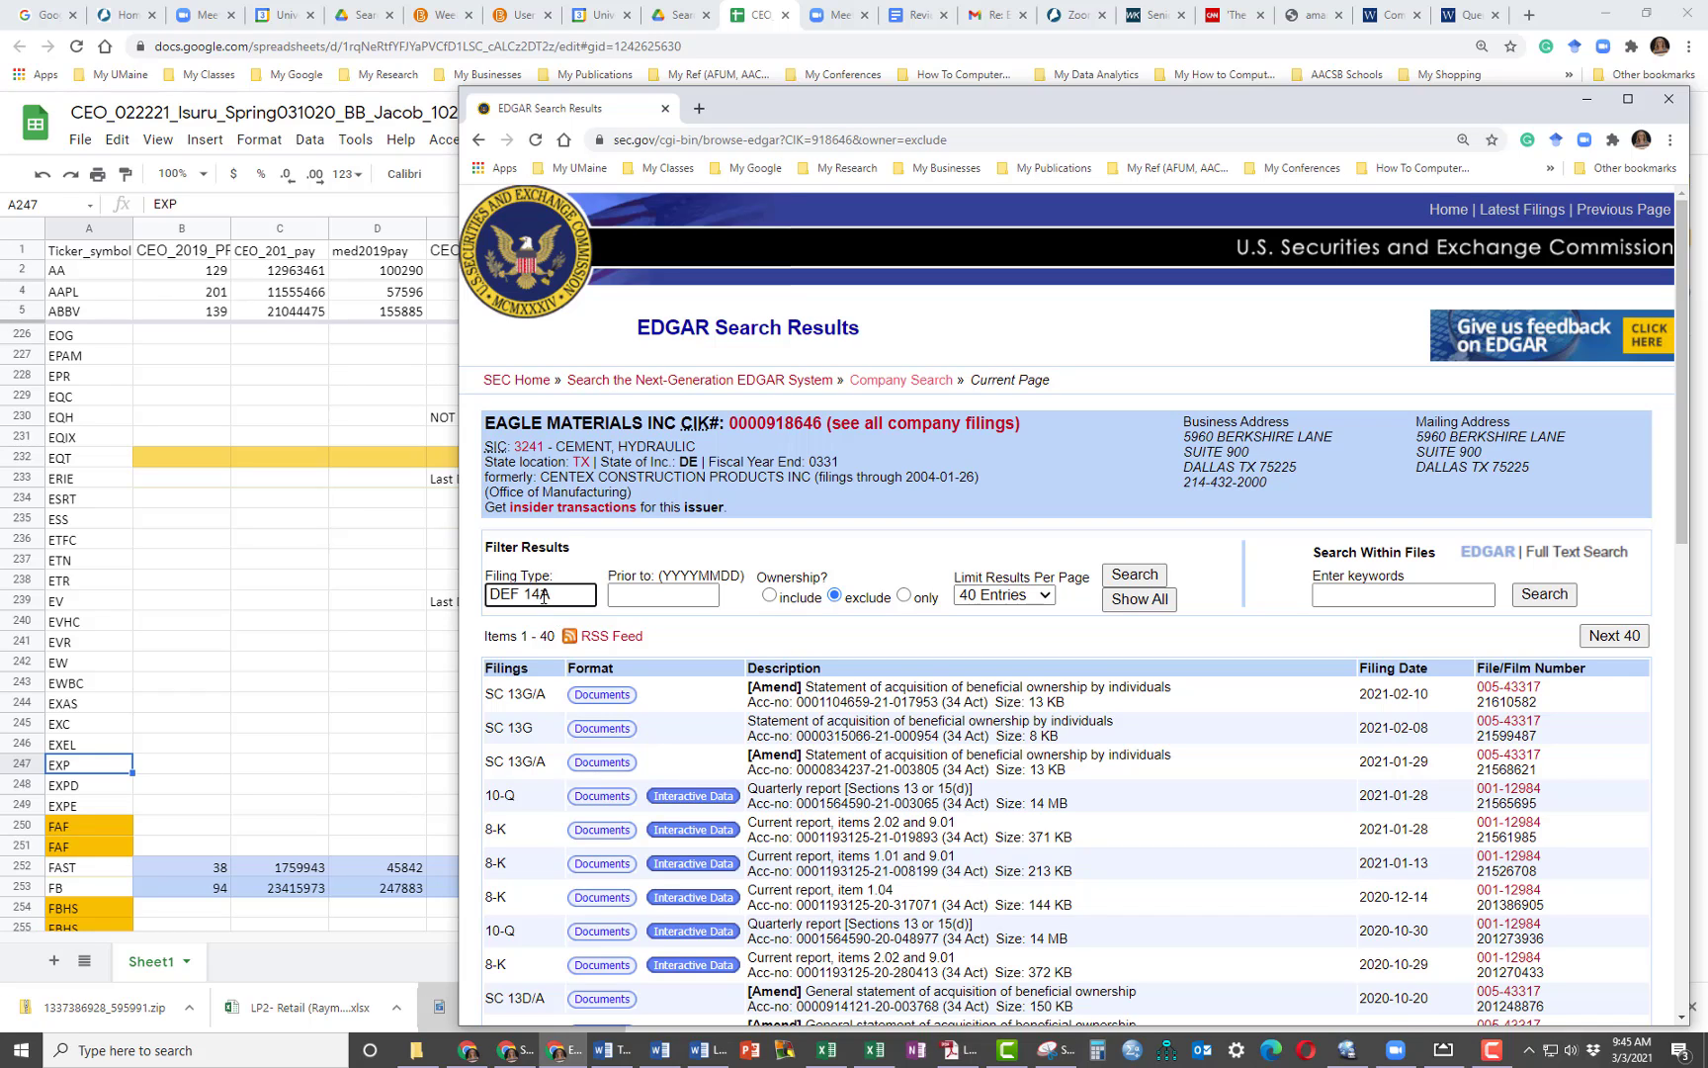
pyautogui.press('Return')
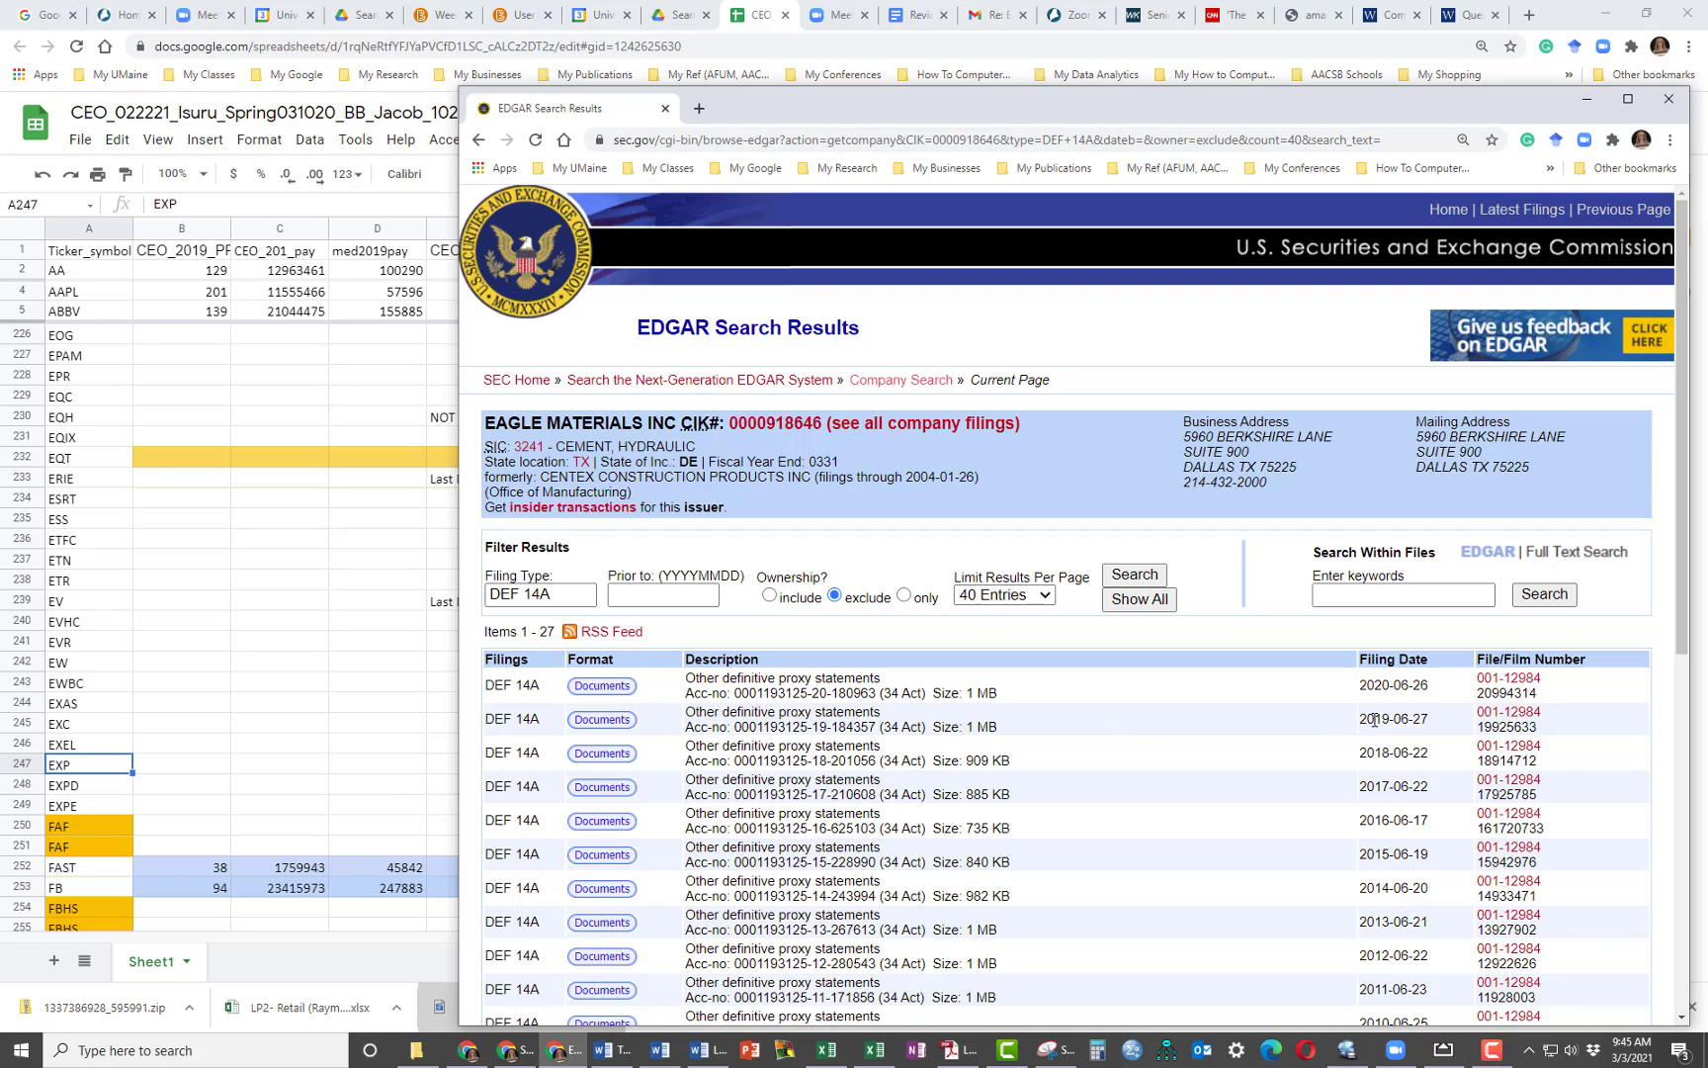
pyautogui.click(601, 720)
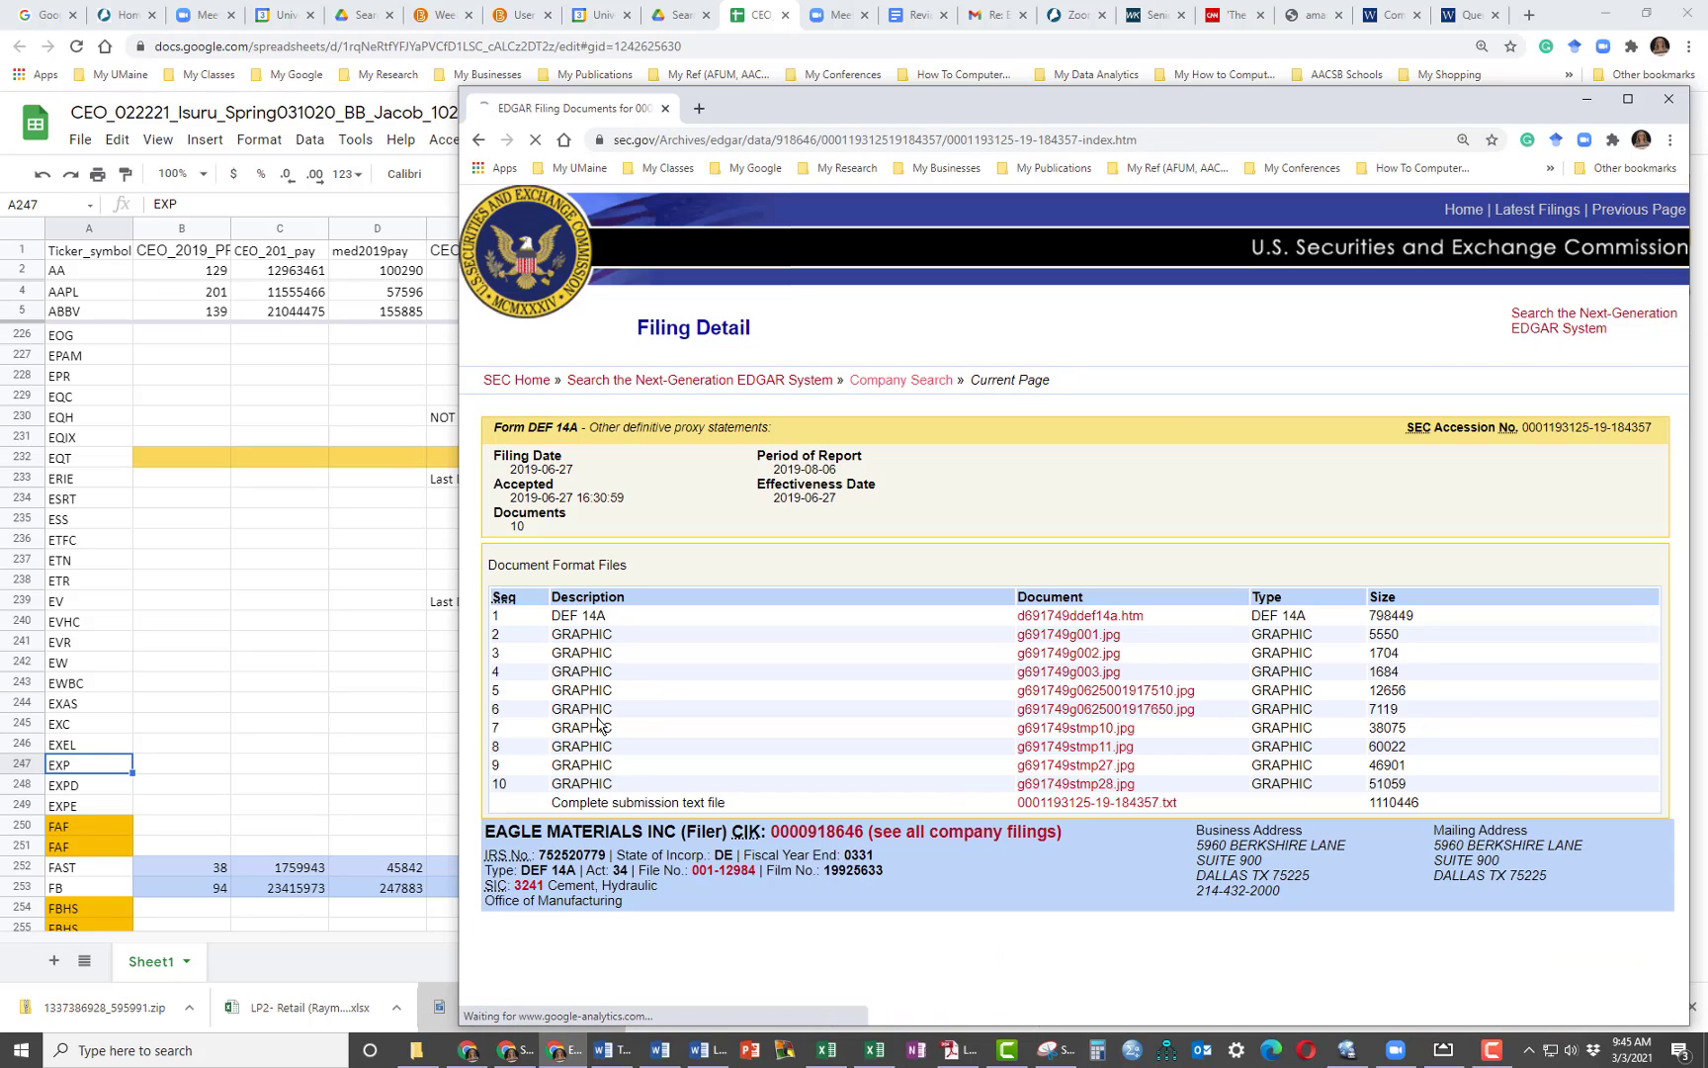
pyautogui.click(1072, 616)
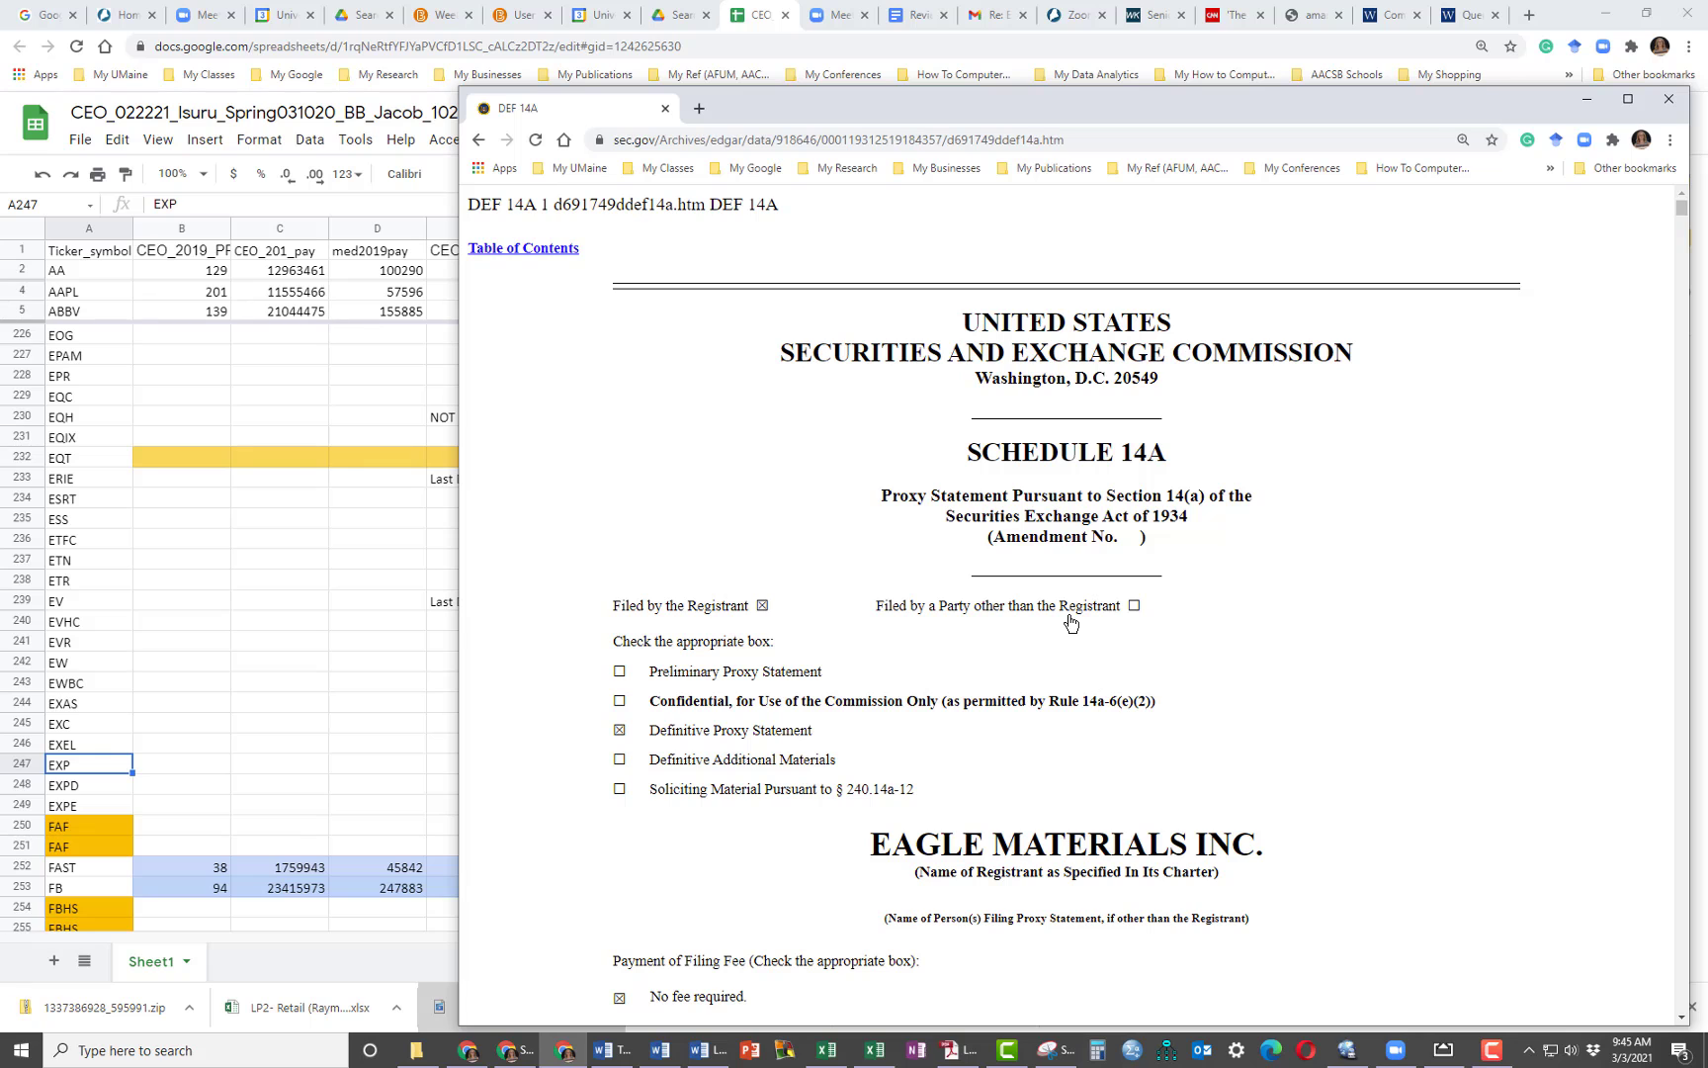
# Find "CEO P" in the proxy statement and go to its CEO Pay Ratio section.
pyautogui.hotkey('ctrl', 'f')
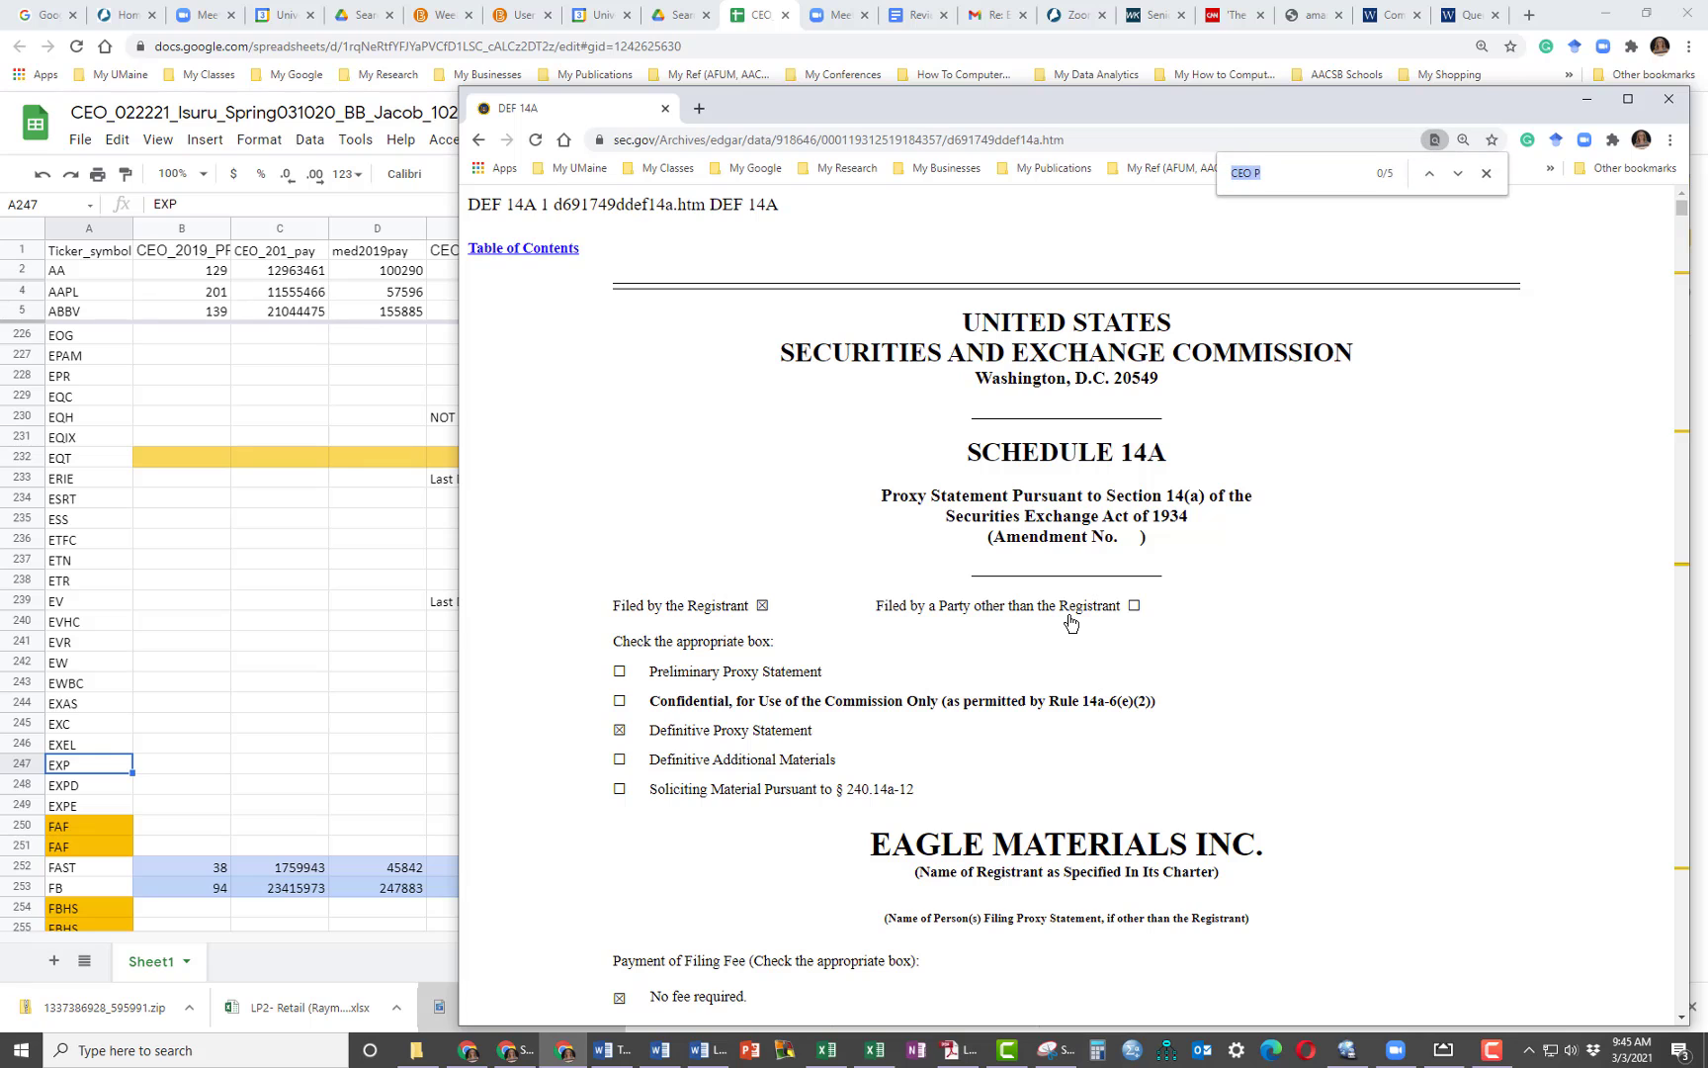
pyautogui.click(1458, 176)
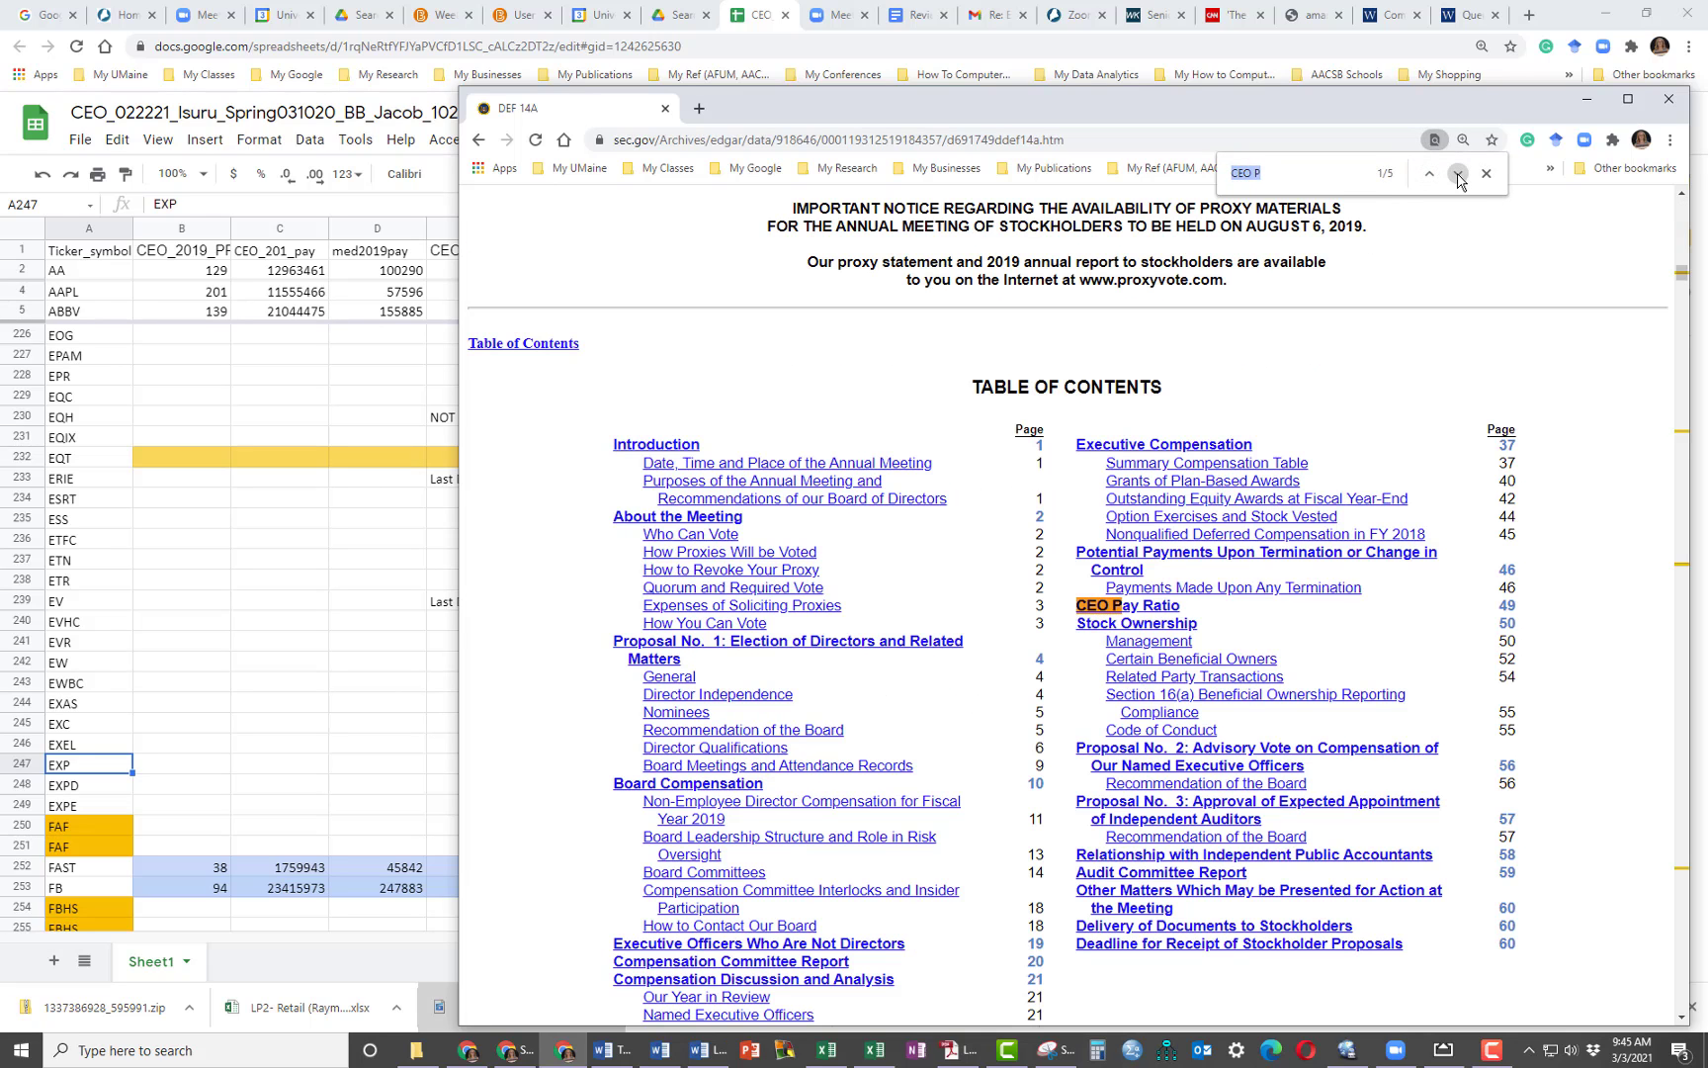
pyautogui.click(1138, 607)
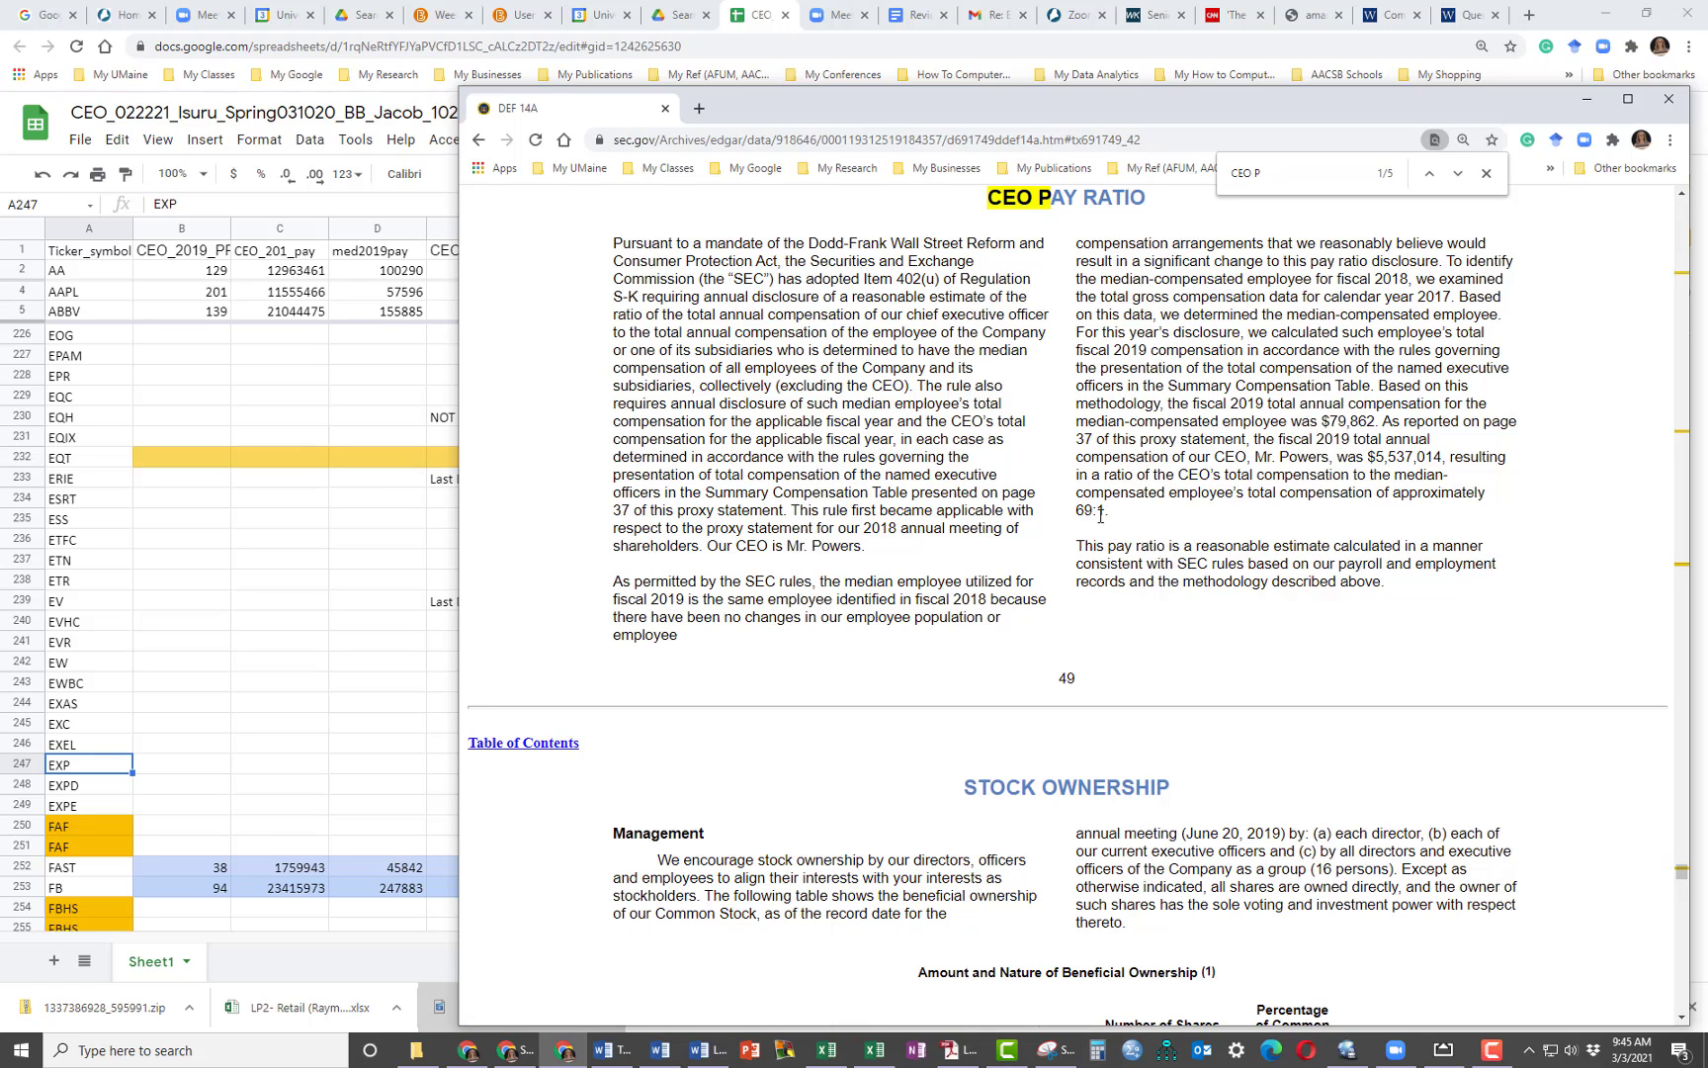
# Enter 69 as EXP's 2018 CEO pay ratio in cell E247 of the spreadsheet.
pyautogui.click(411, 721)
pyautogui.click(502, 764)
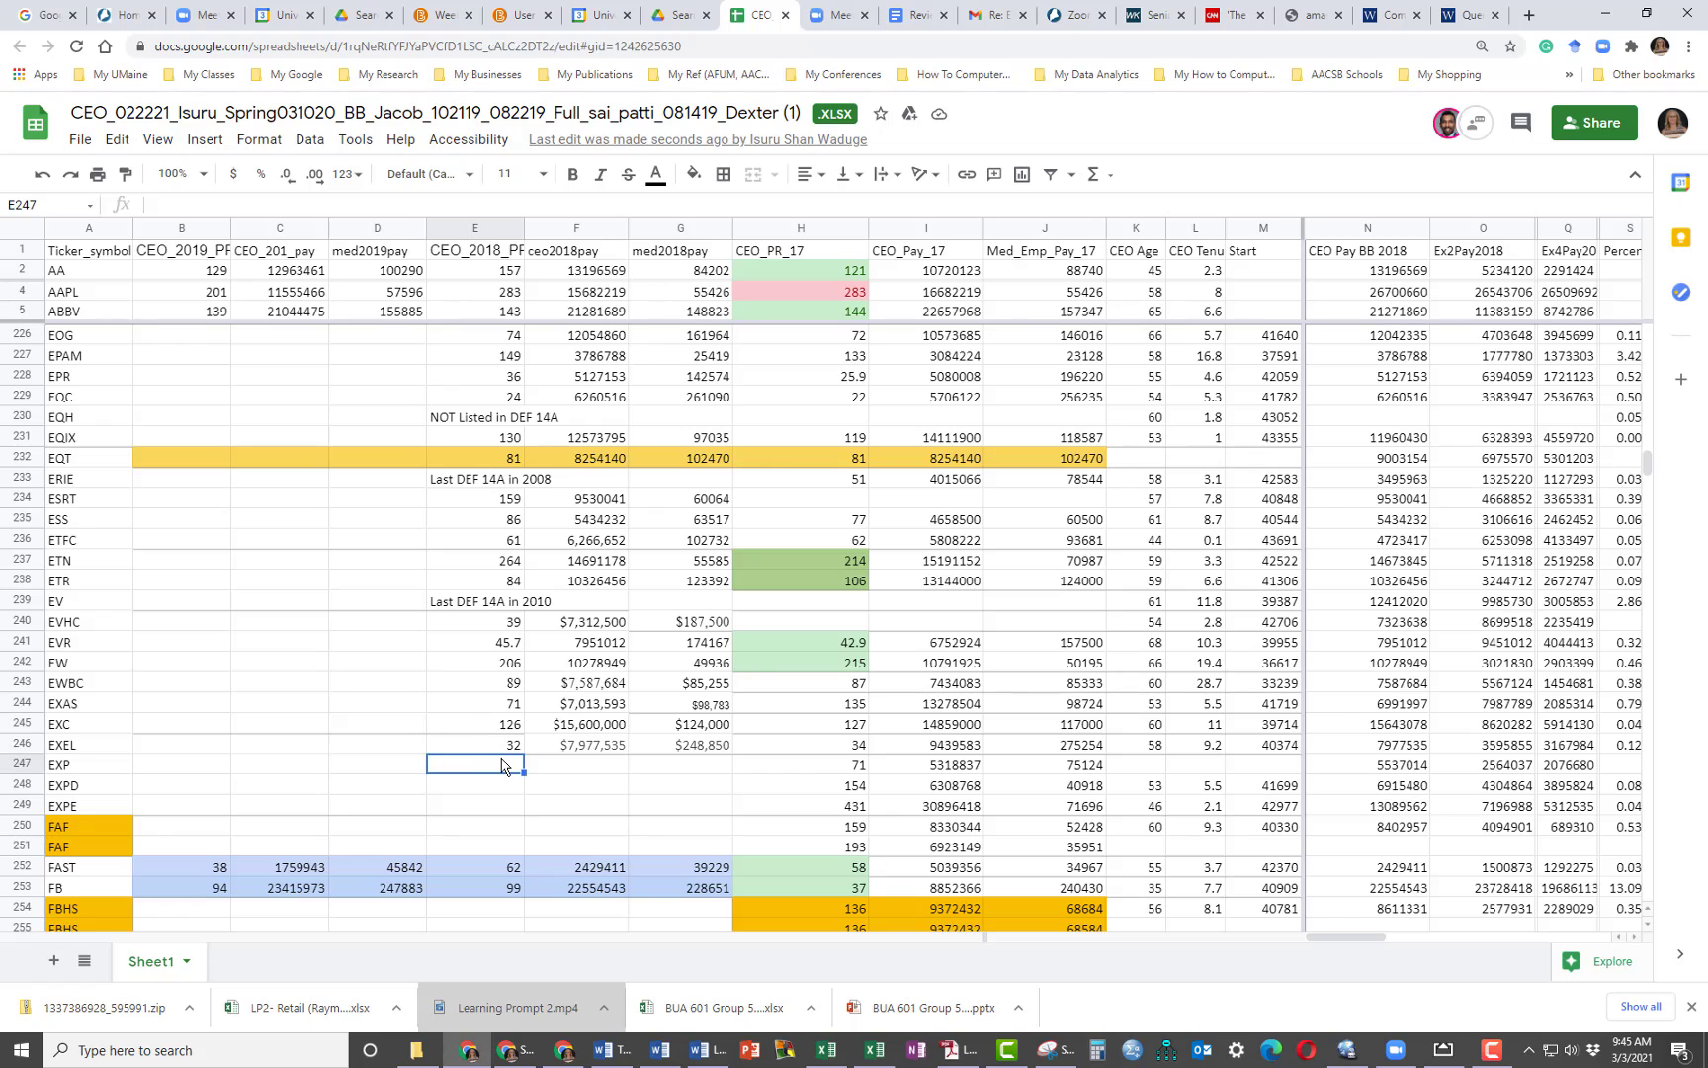
pyautogui.write('69')
# Try to copy the median employee compensation, $79,862, from the proxy statement into EXP's med2018pay cell, G247.
pyautogui.moveTo(508, 1049)
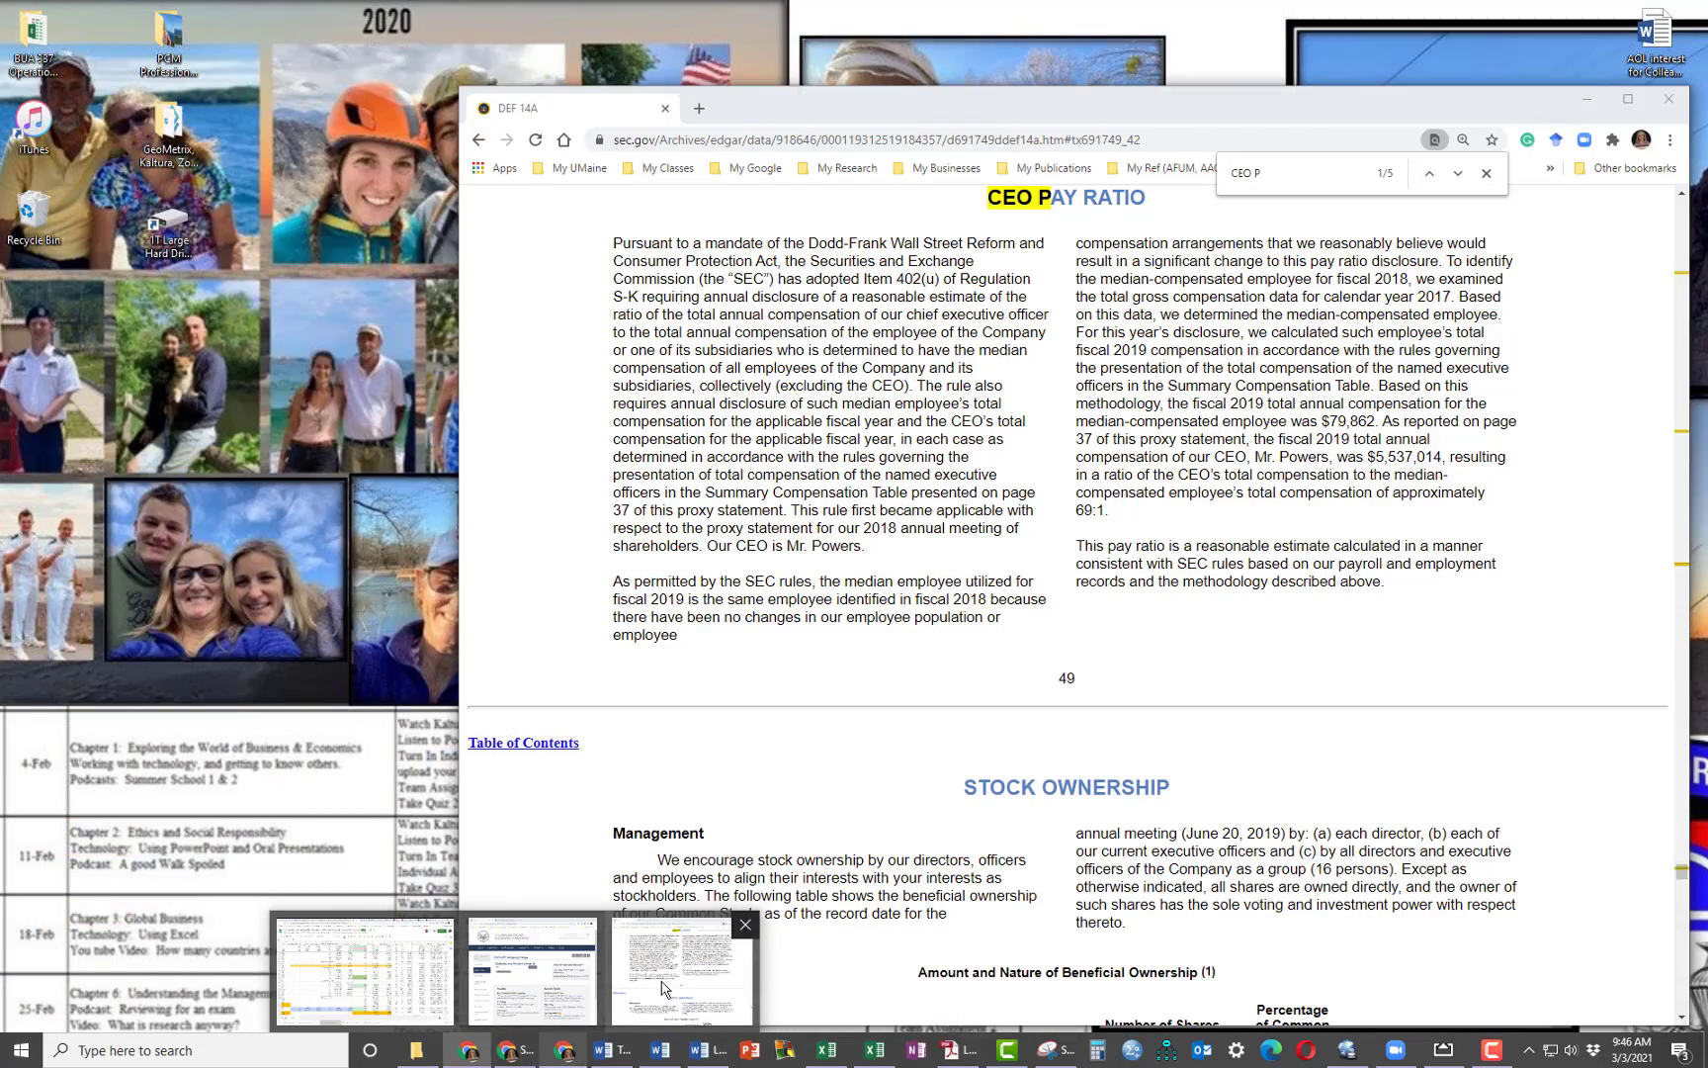
pyautogui.click(535, 993)
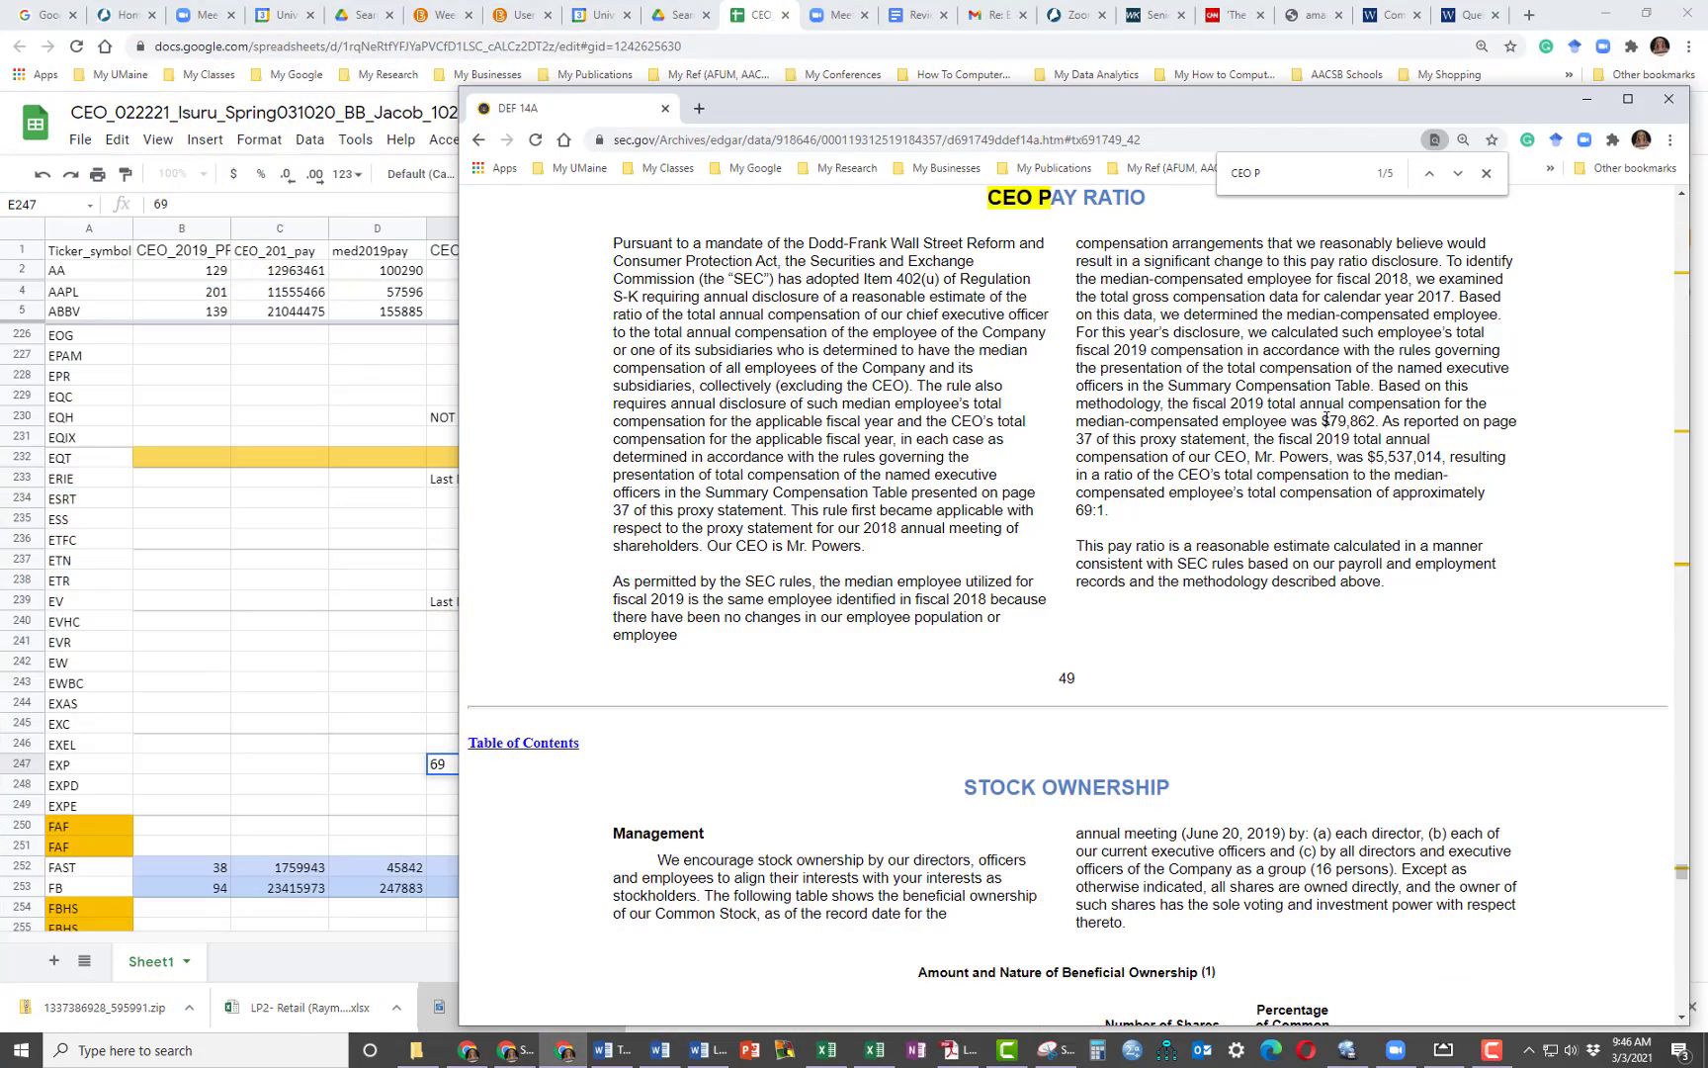
pyautogui.moveTo(1321, 421); pyautogui.dragTo(1376, 421)
pyautogui.click(281, 682)
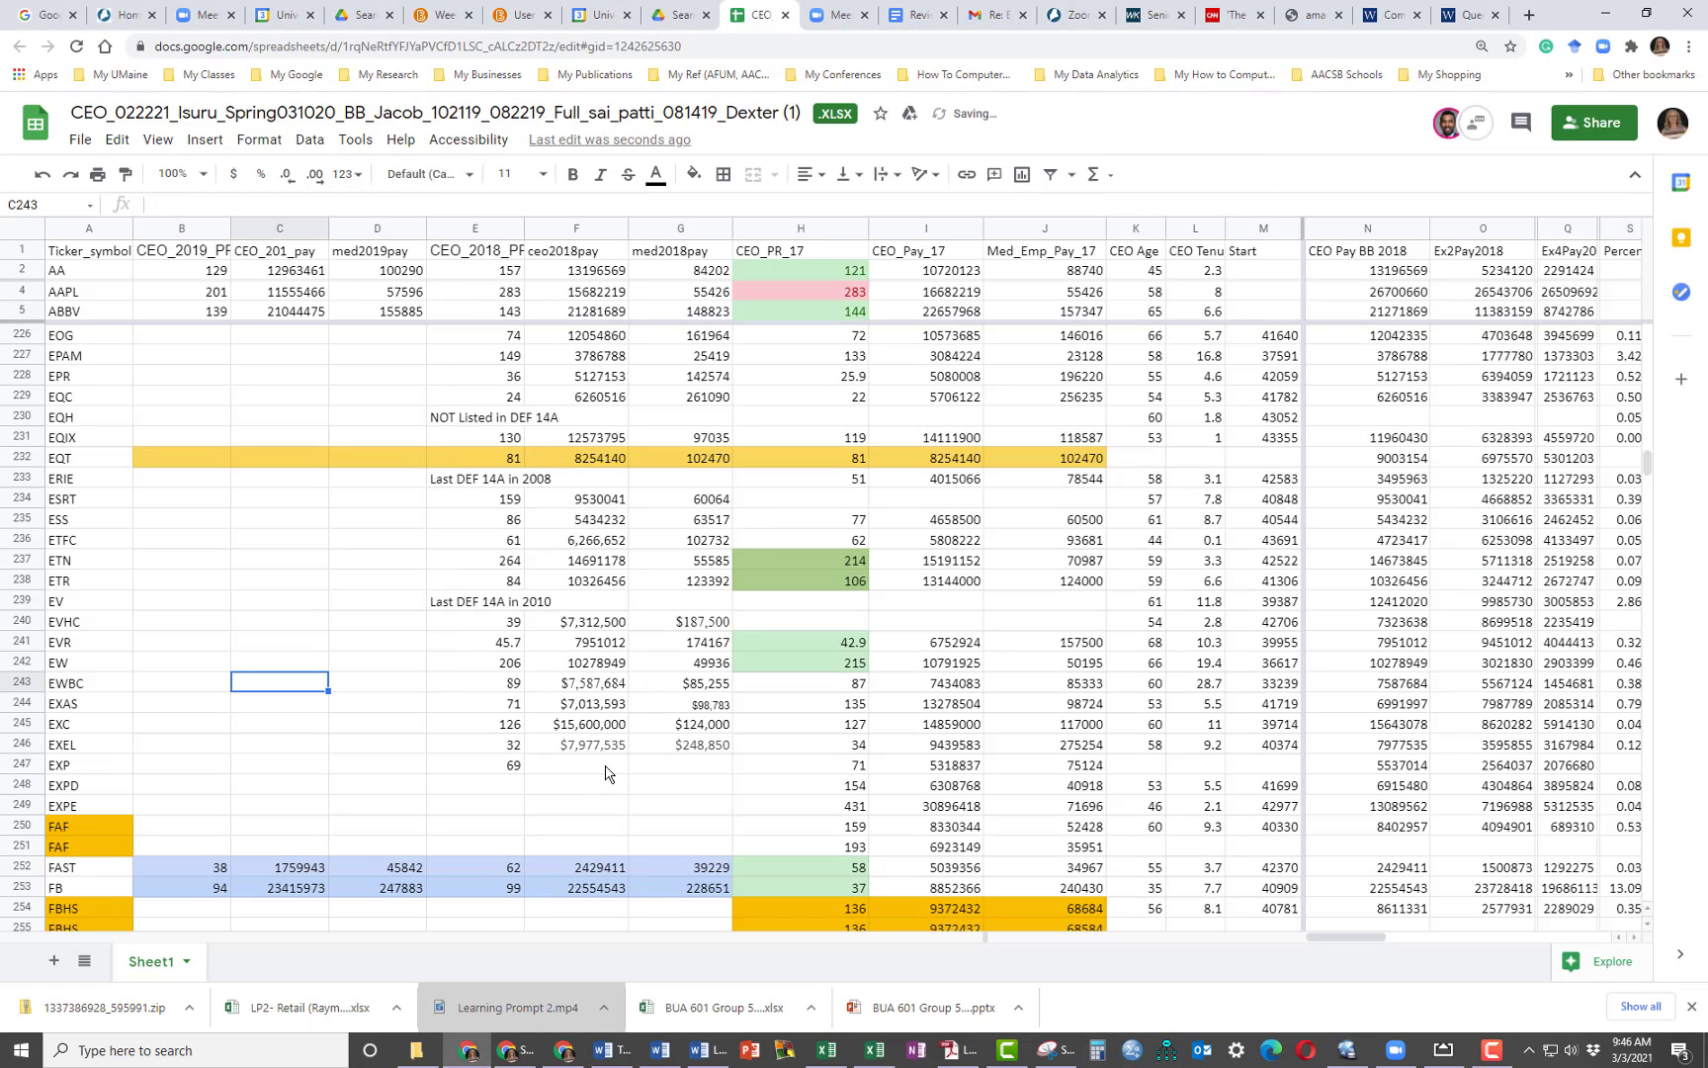
pyautogui.click(682, 766)
pyautogui.write('=F247*H247')
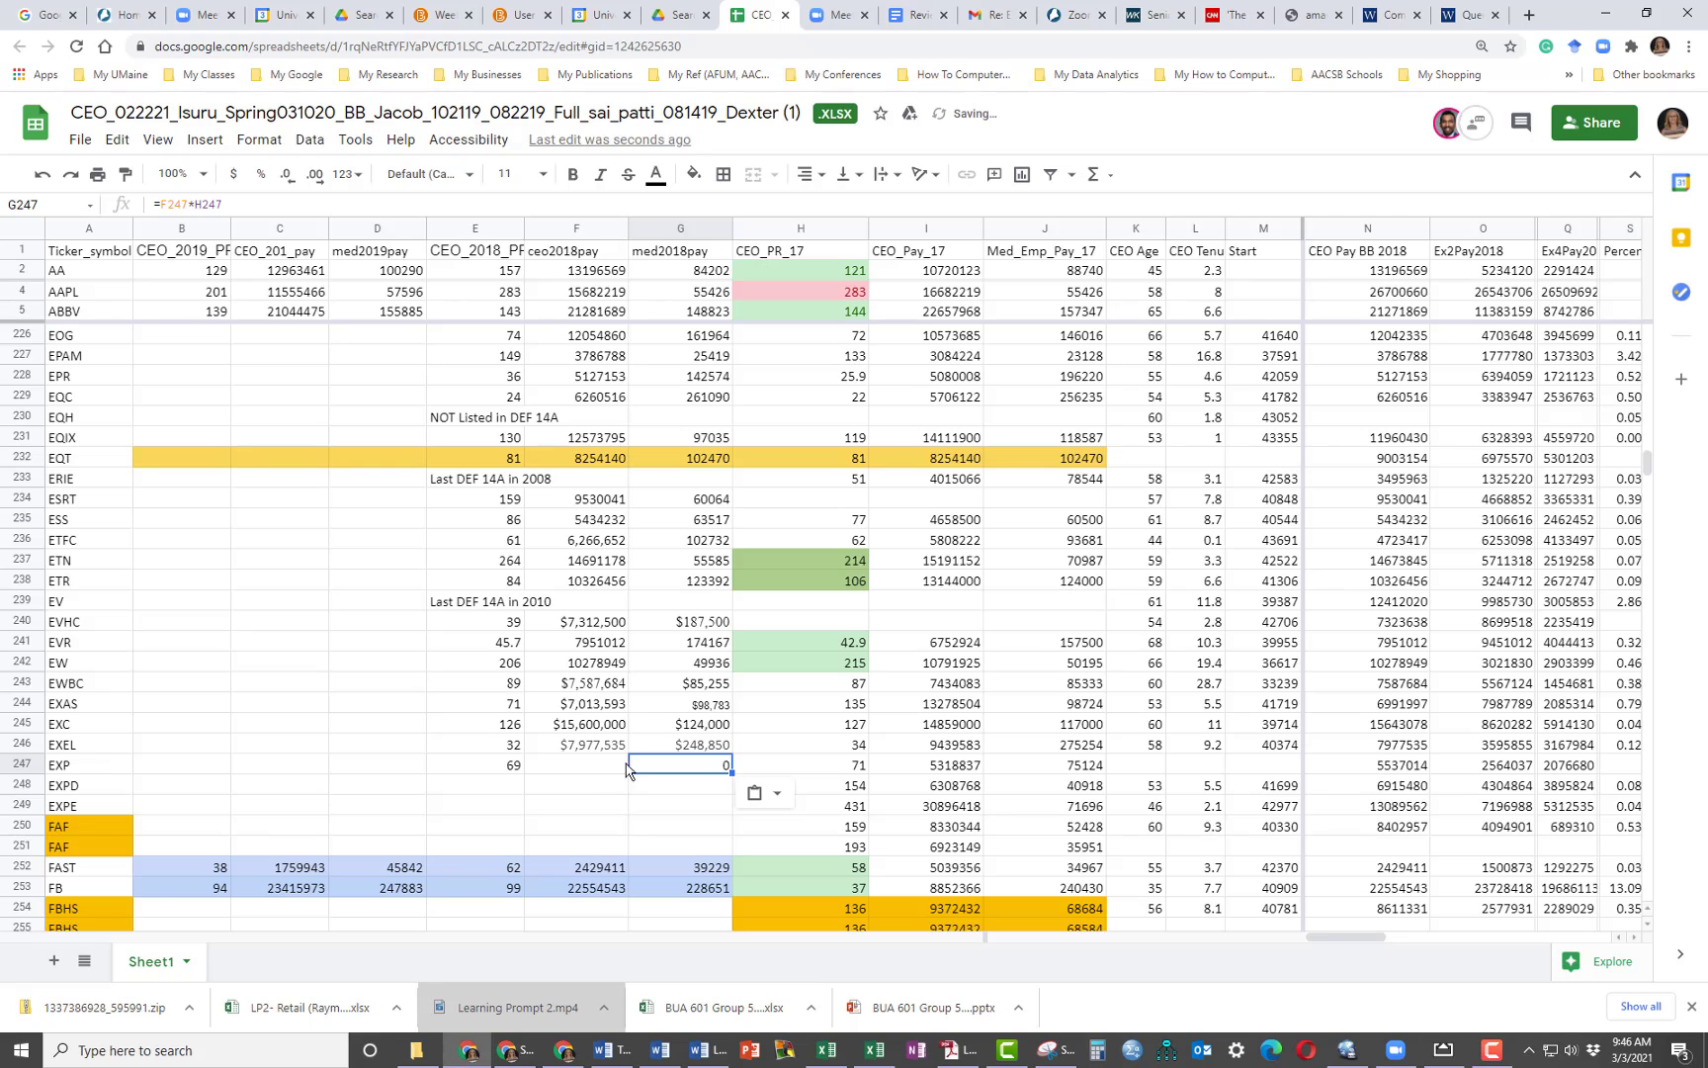
pyautogui.click(681, 770)
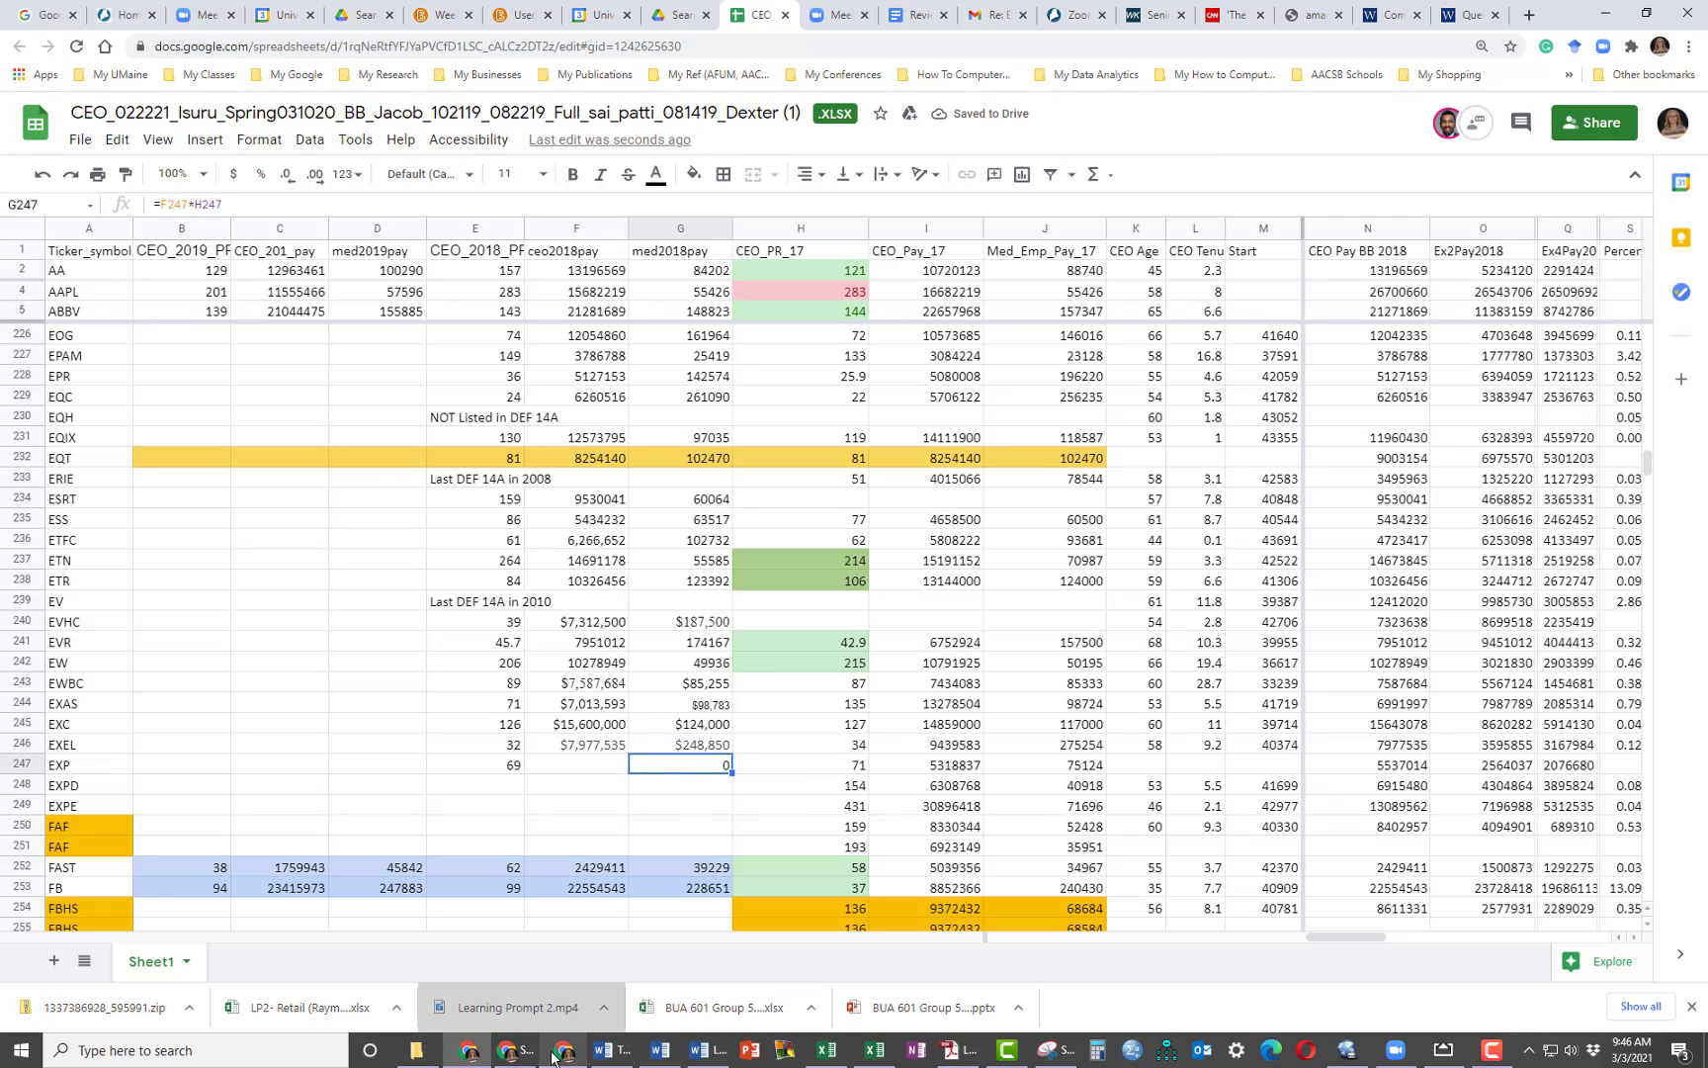
# Copy the median-compensated employee's pay, $79,862, from the proxy statement into G247, replacing the formula there.
pyautogui.moveTo(553, 1056)
pyautogui.click(682, 979)
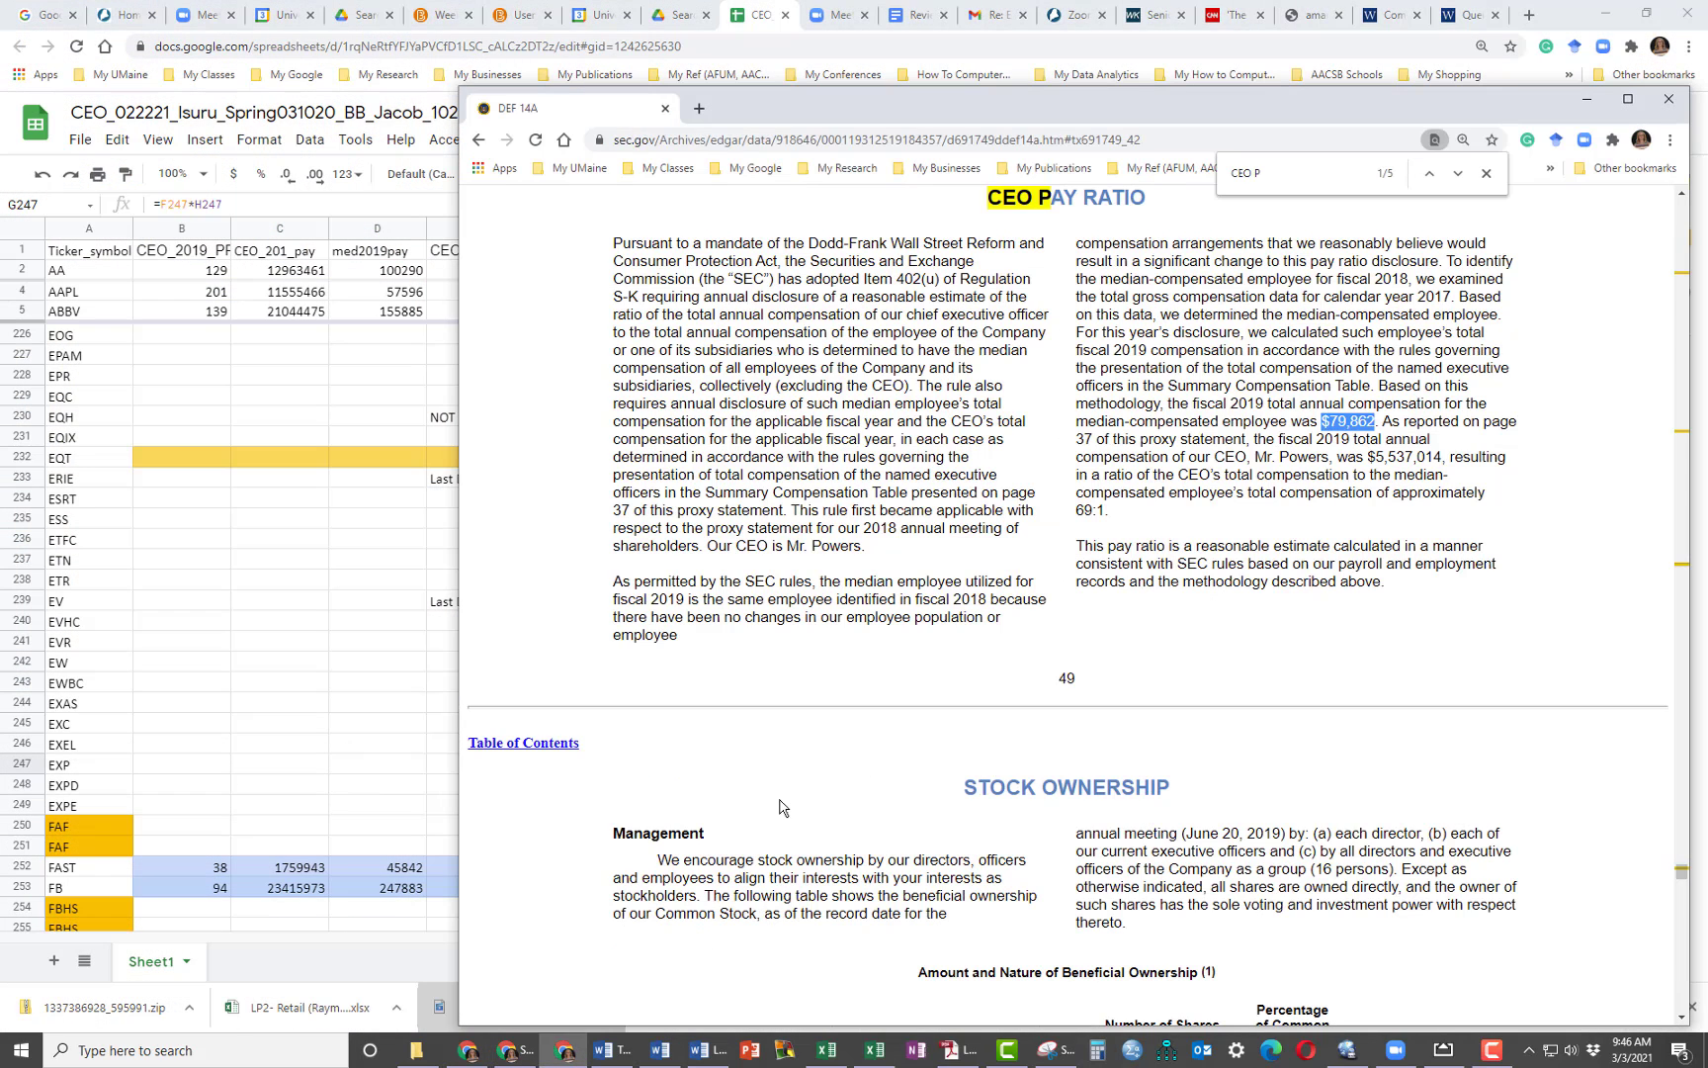
pyautogui.click(1335, 432)
pyautogui.moveTo(1375, 421); pyautogui.dragTo(1318, 422)
pyautogui.hotkey('ctrl', 'c')
pyautogui.click(308, 749)
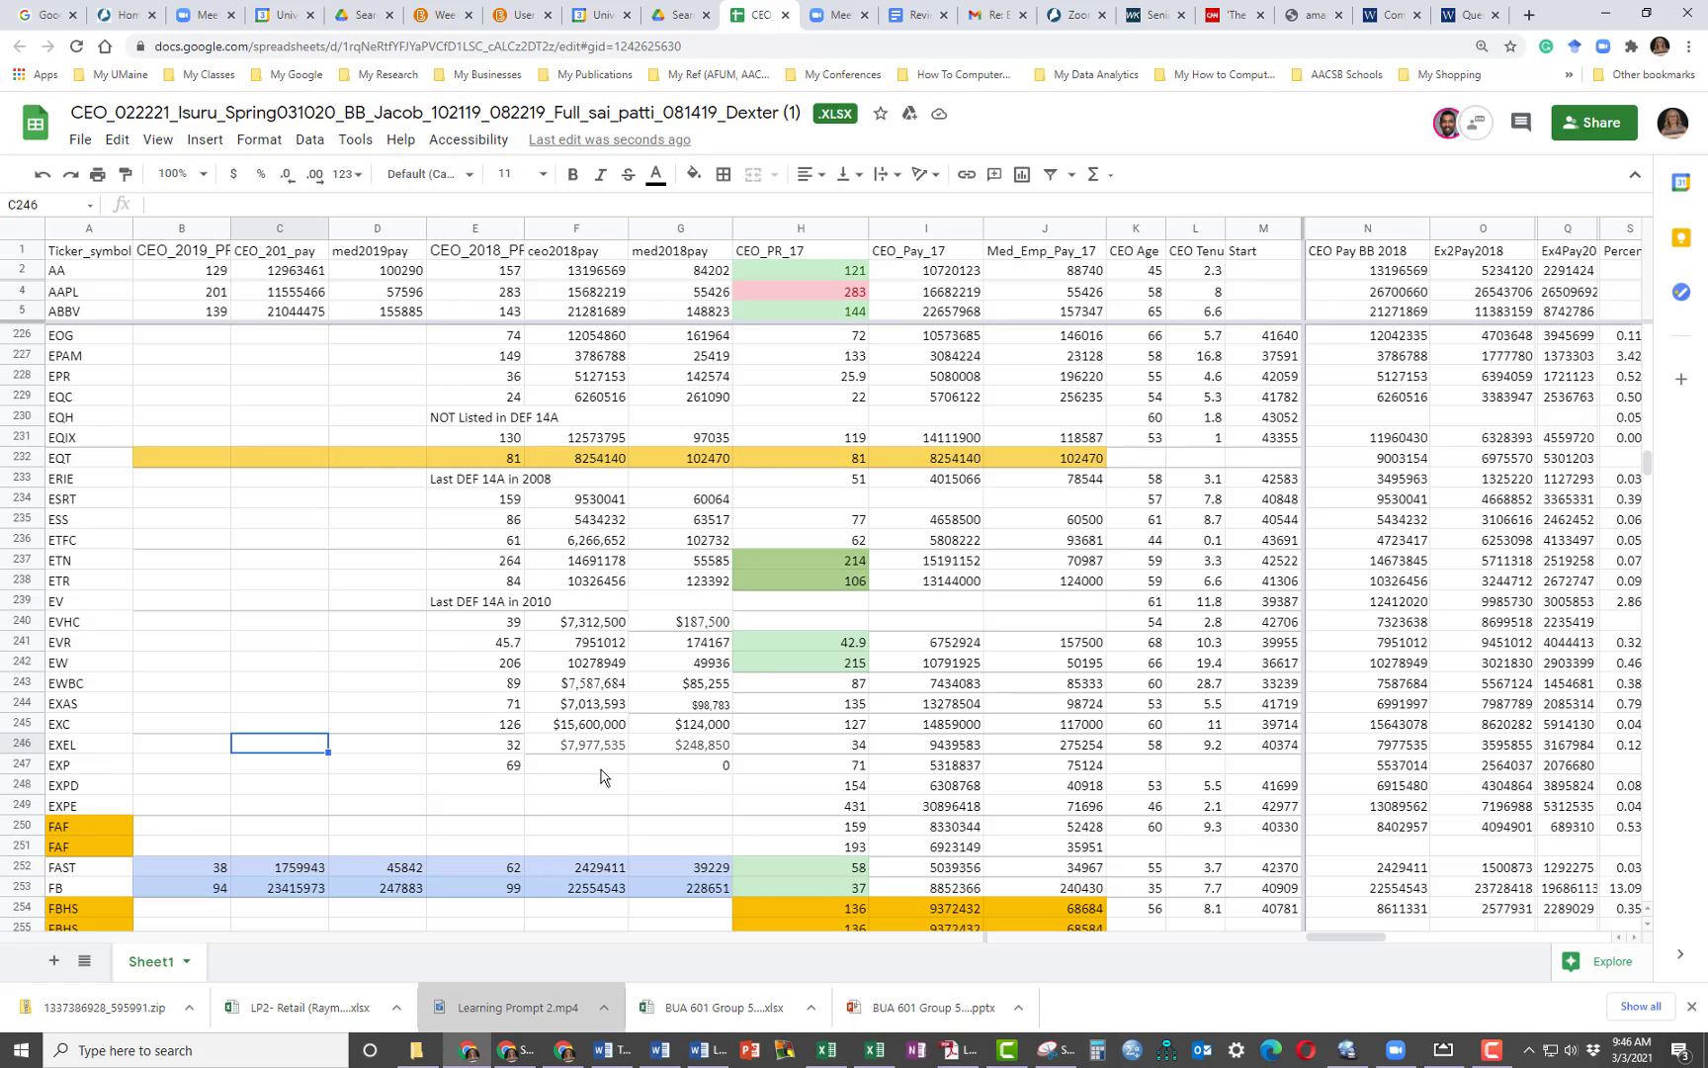
pyautogui.click(692, 768)
pyautogui.hotkey('ctrl', 'v')
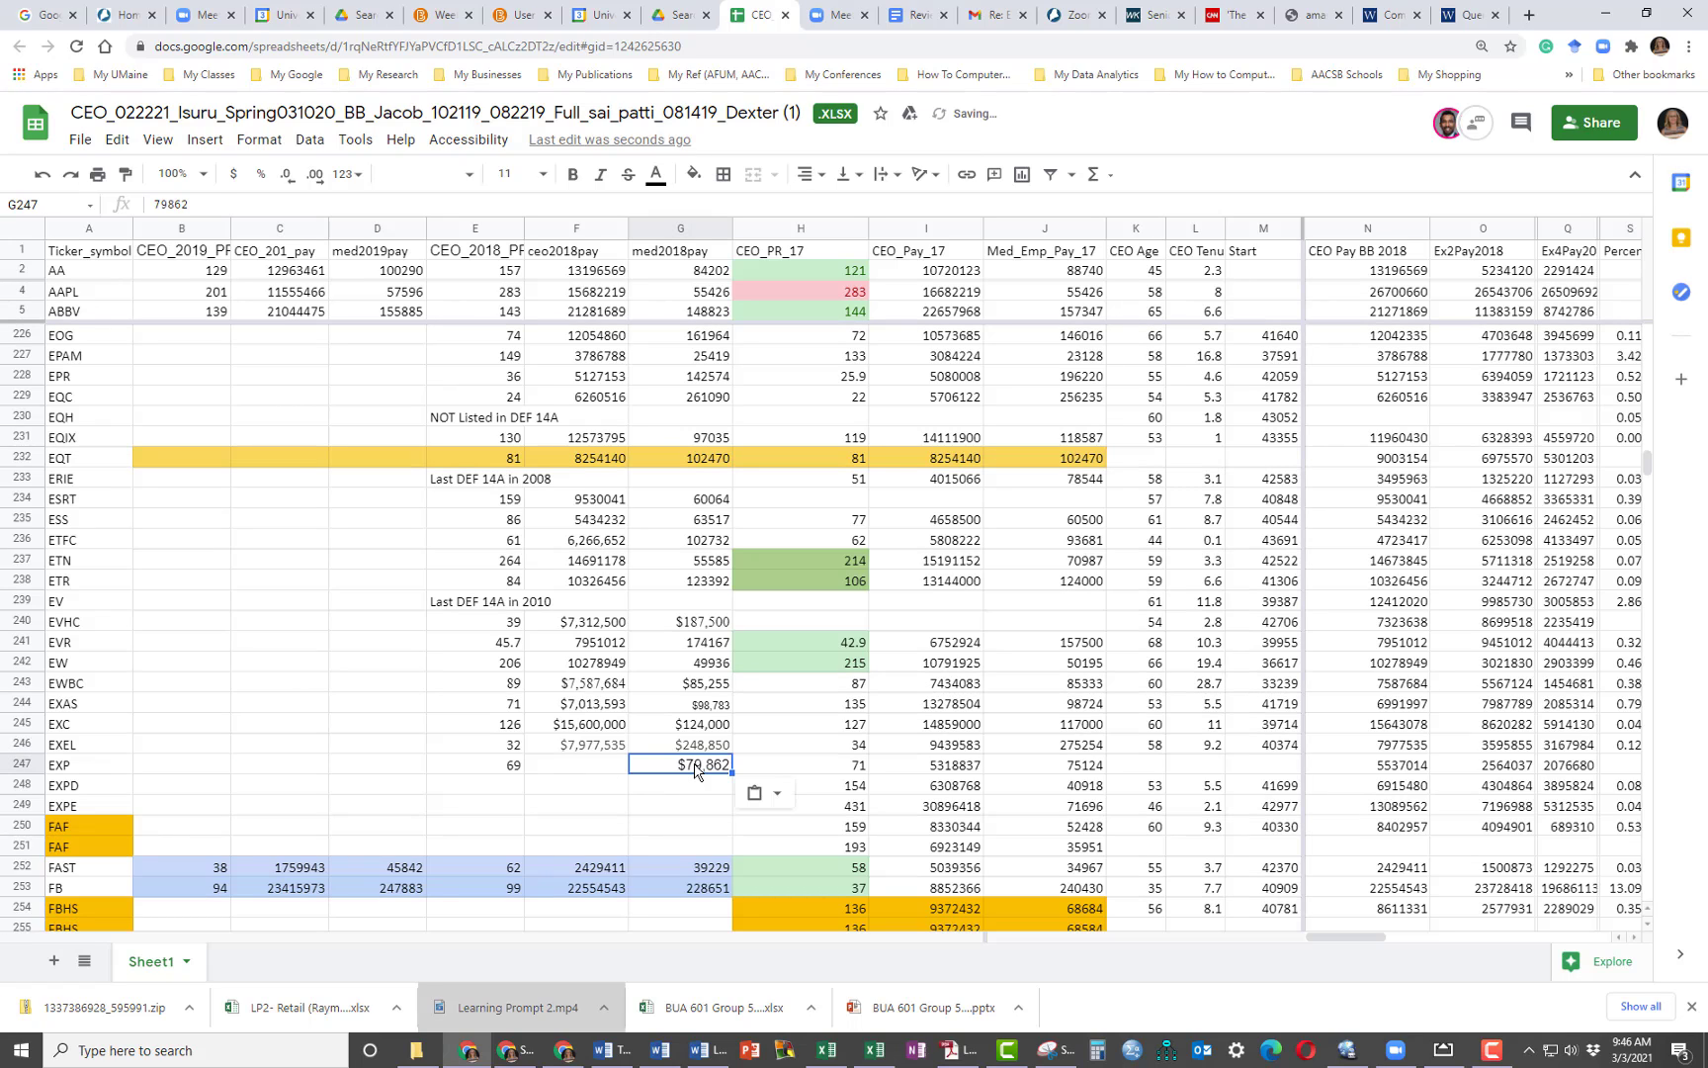
# Calculate EXP's ceo2018pay in F247 by multiplying its median pay by its pay ratio with +G247*E247.
pyautogui.click(552, 767)
pyautogui.write('+')
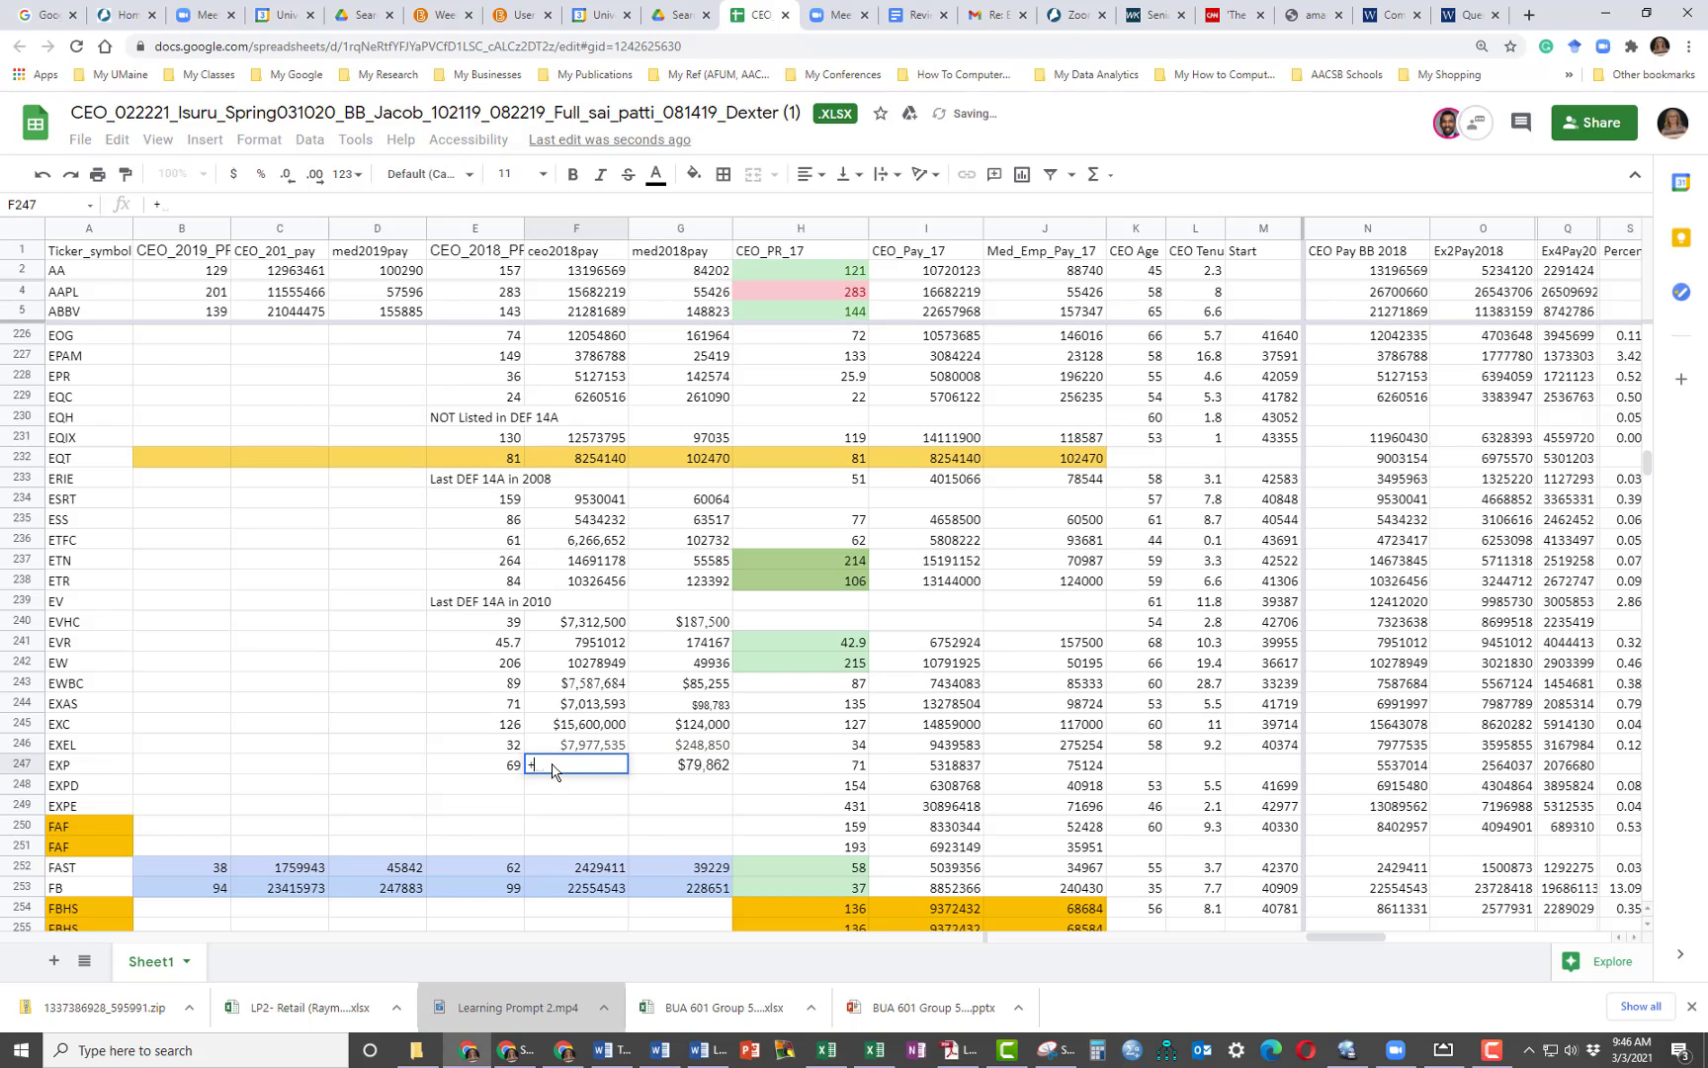
pyautogui.click(668, 767)
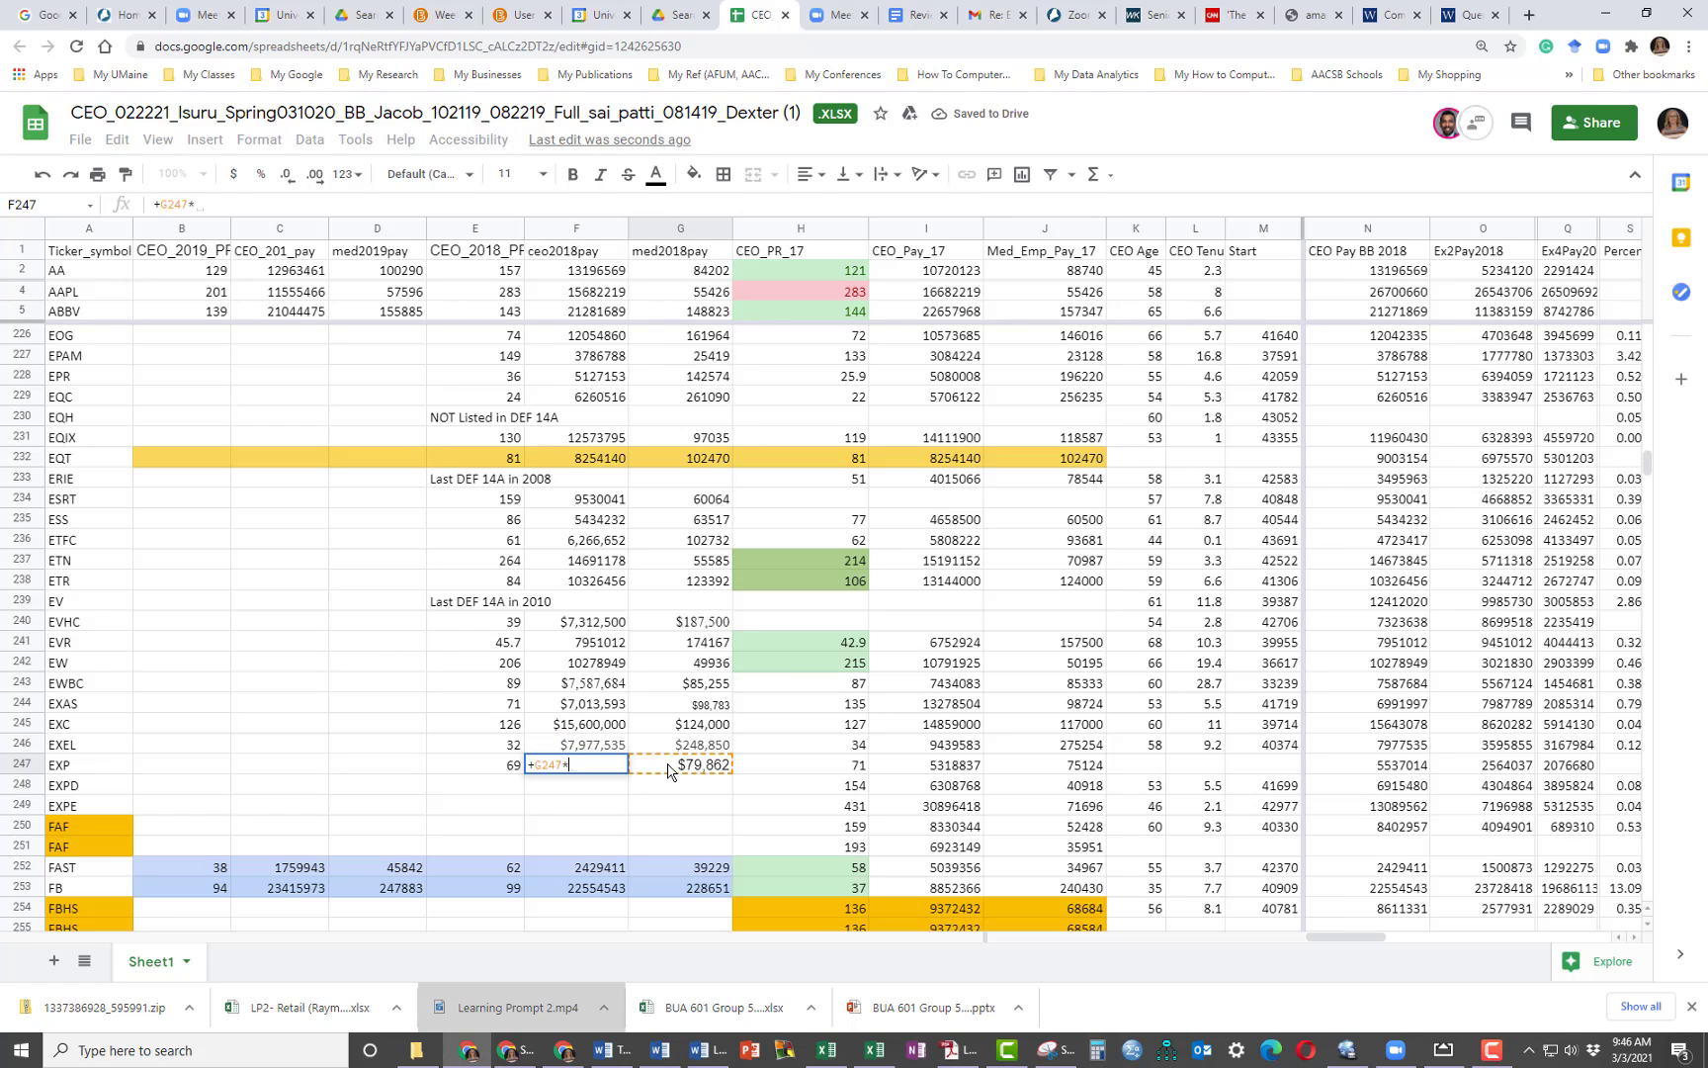
pyautogui.write('*')
pyautogui.click(506, 769)
pyautogui.press('Return')
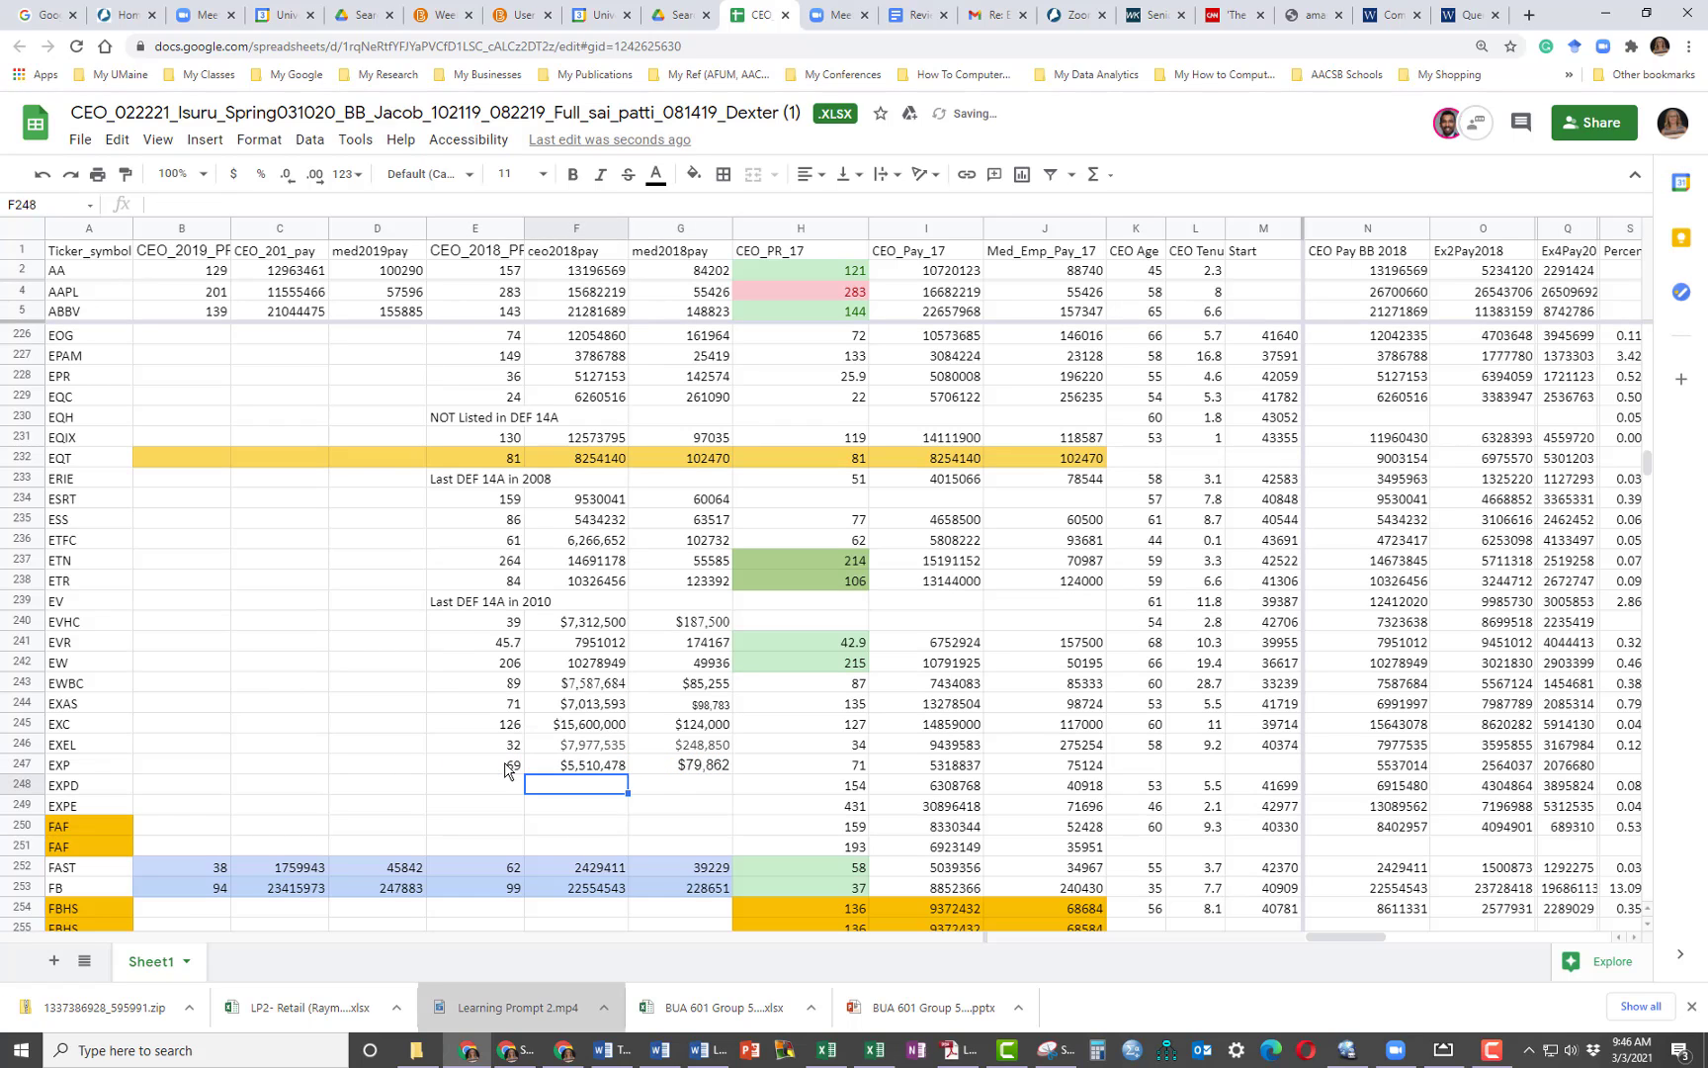
pyautogui.click(577, 767)
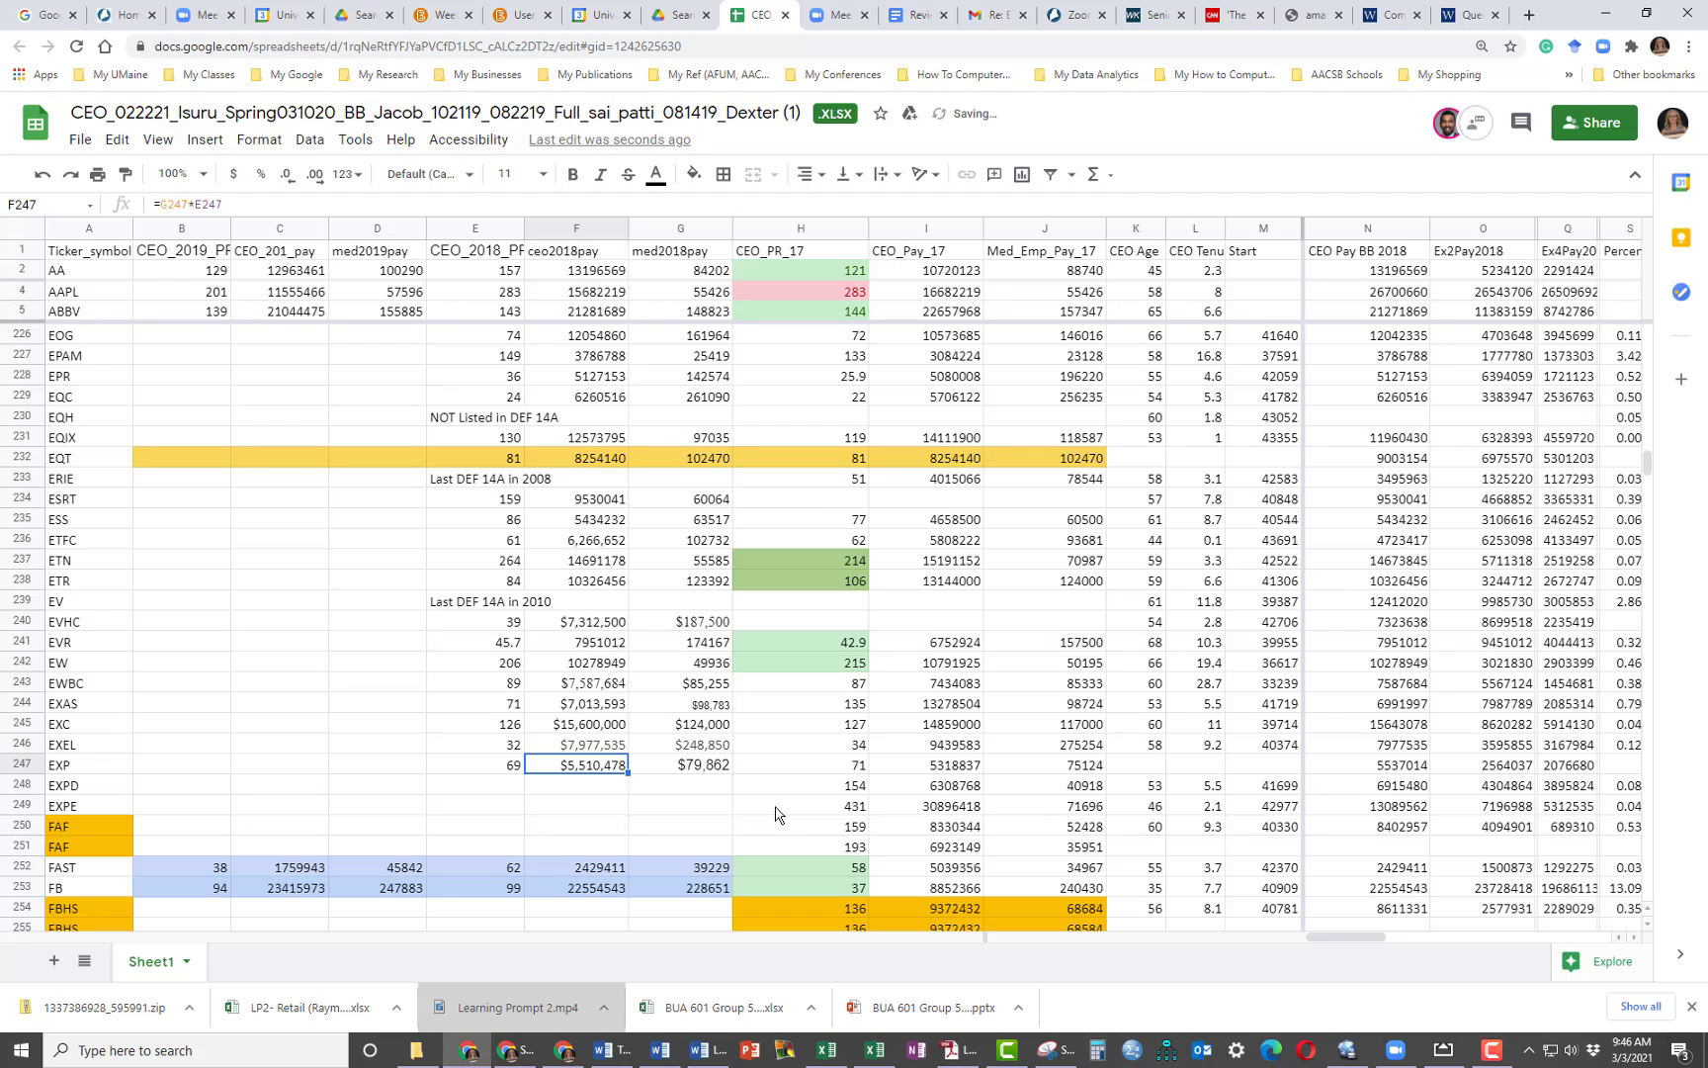
pyautogui.click(808, 769)
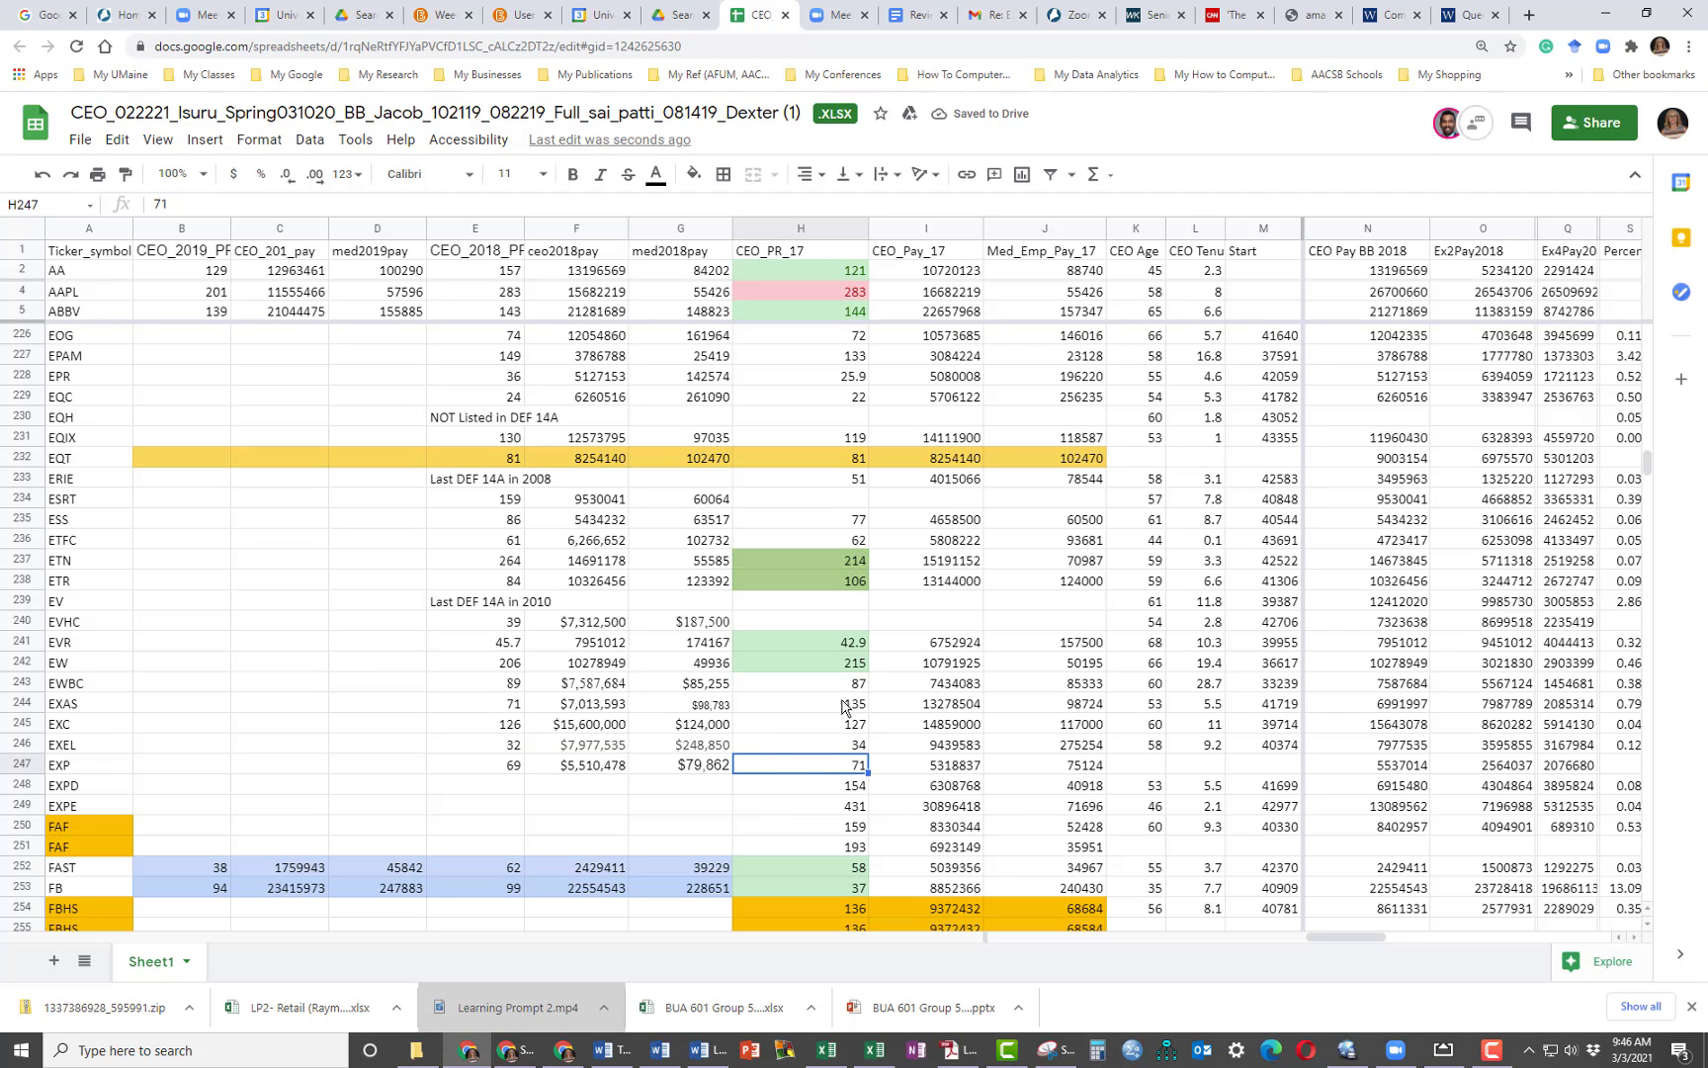